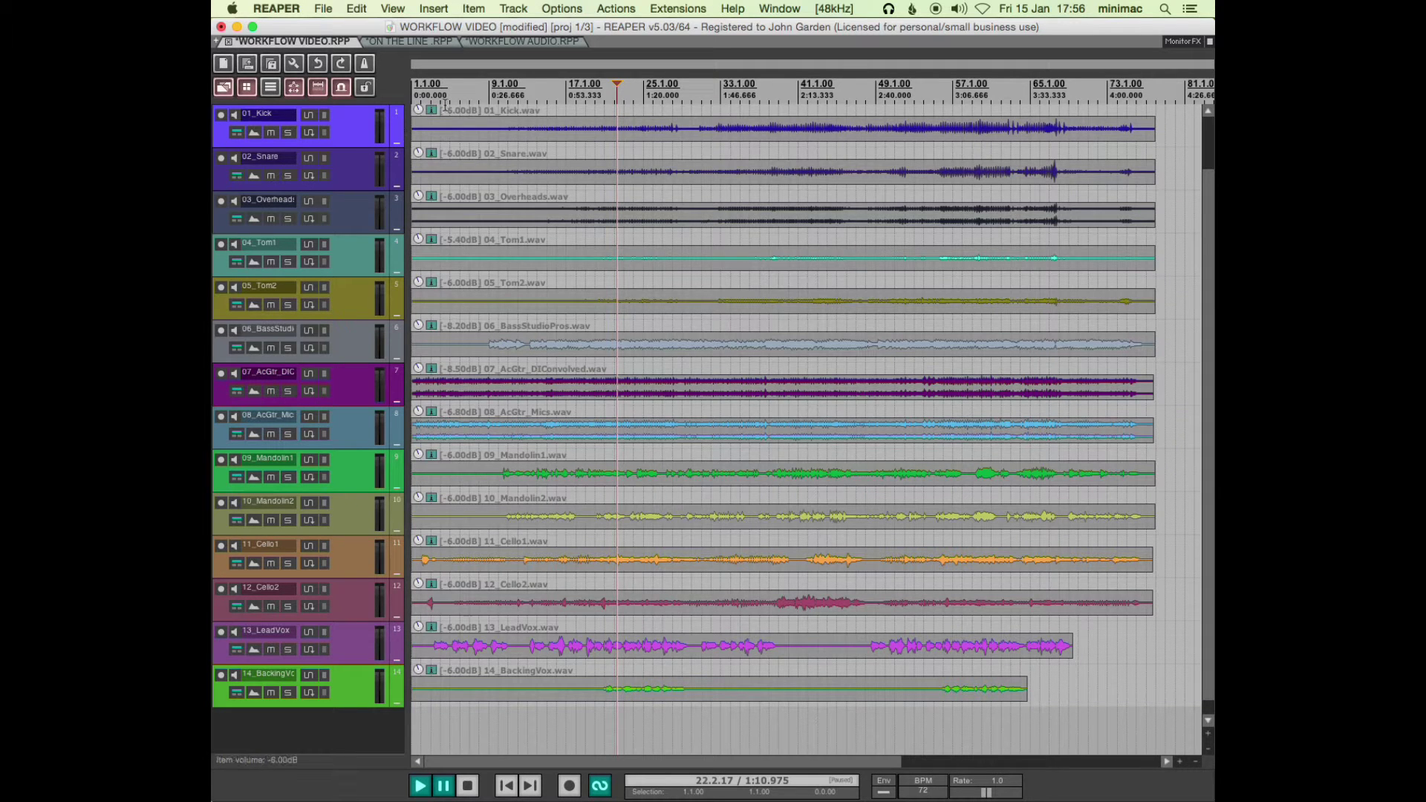
- Play the song from the project start and raise the listening volume
left_click(481, 110)
key("Home")
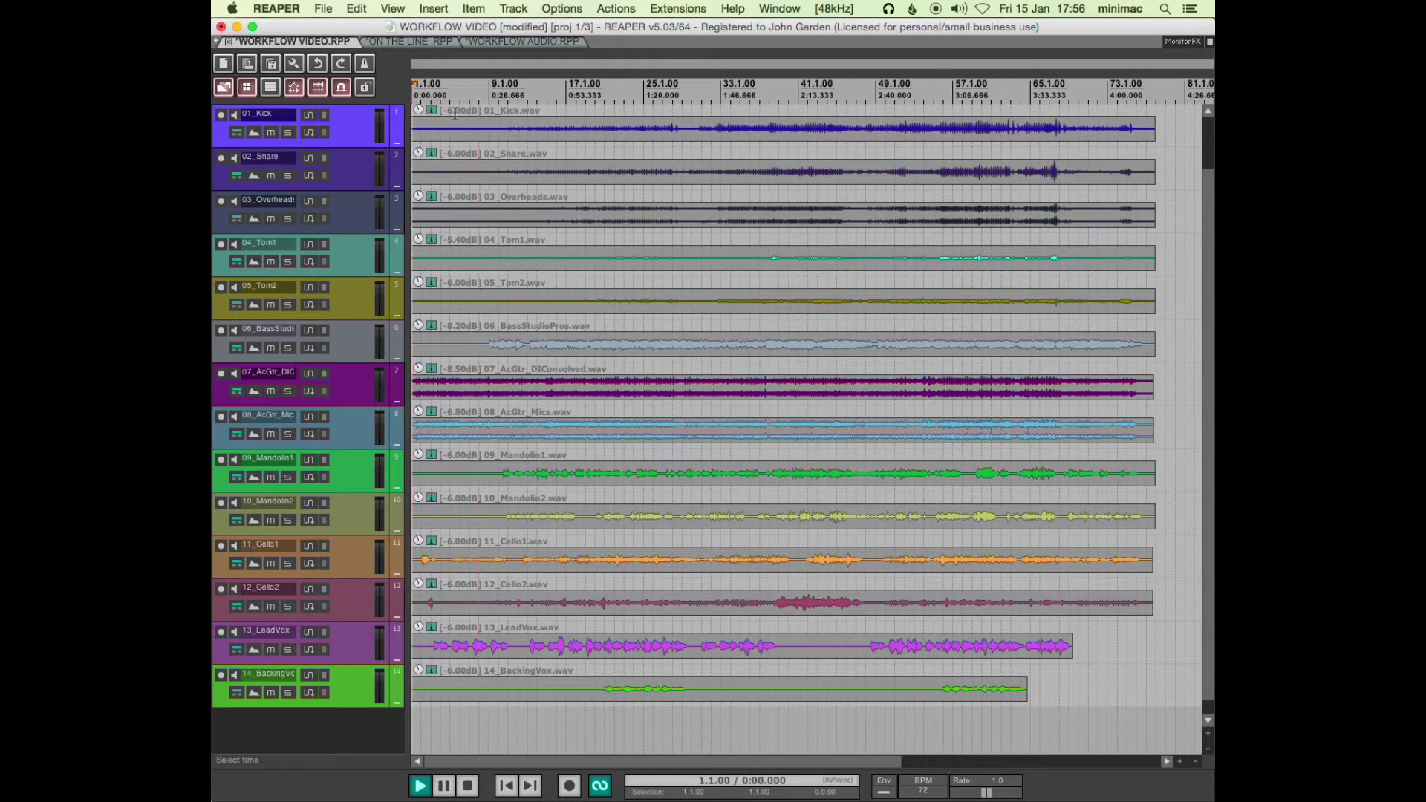
key("space")
key("XF86AudioRaiseVolume")
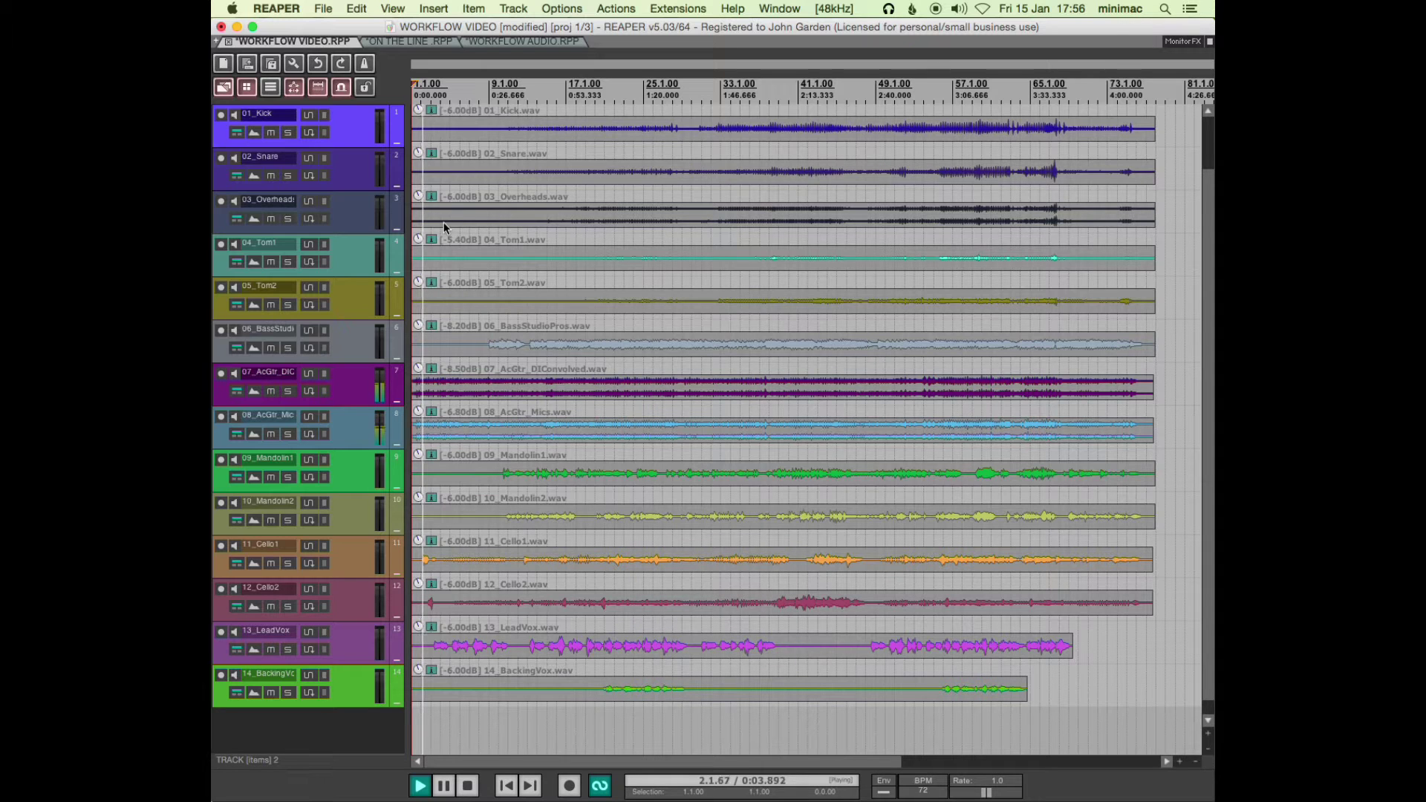
- Stop, add marker 1 at the project start with M, and play from the beginning
key("space")
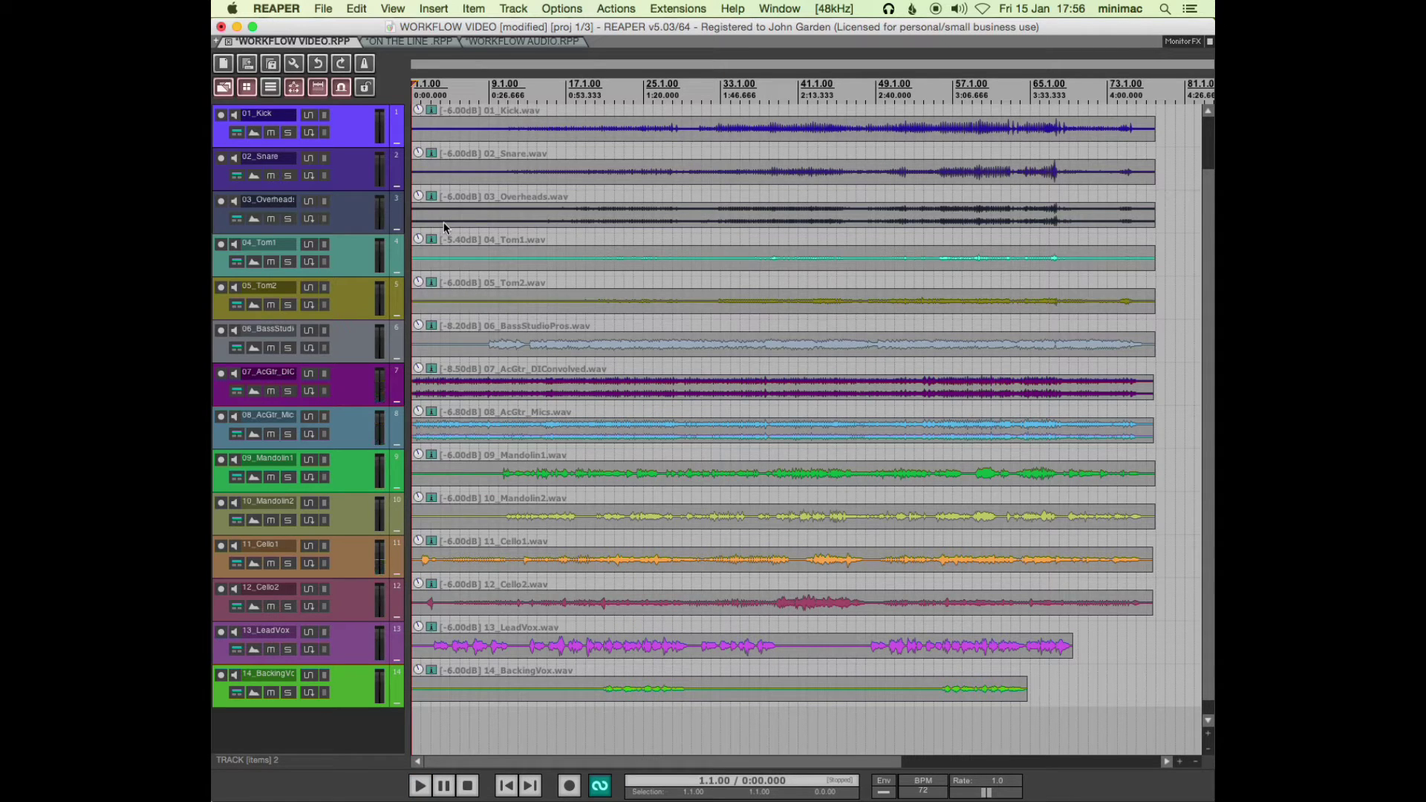
key("m")
key("space")
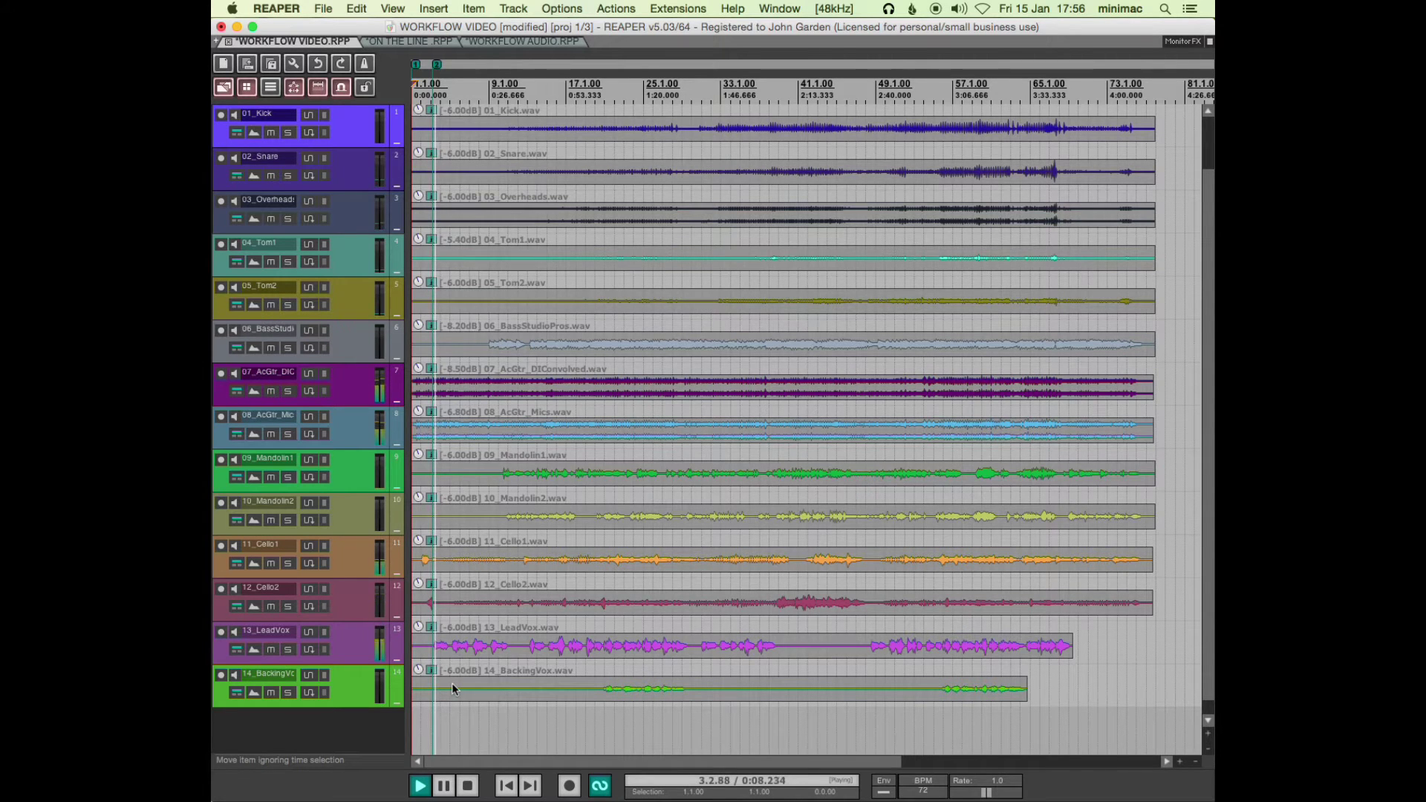
- Zoom in, audition bars 9–19, and drop a marker at the section change near bar 21
scroll(451, 683, "up", 3)
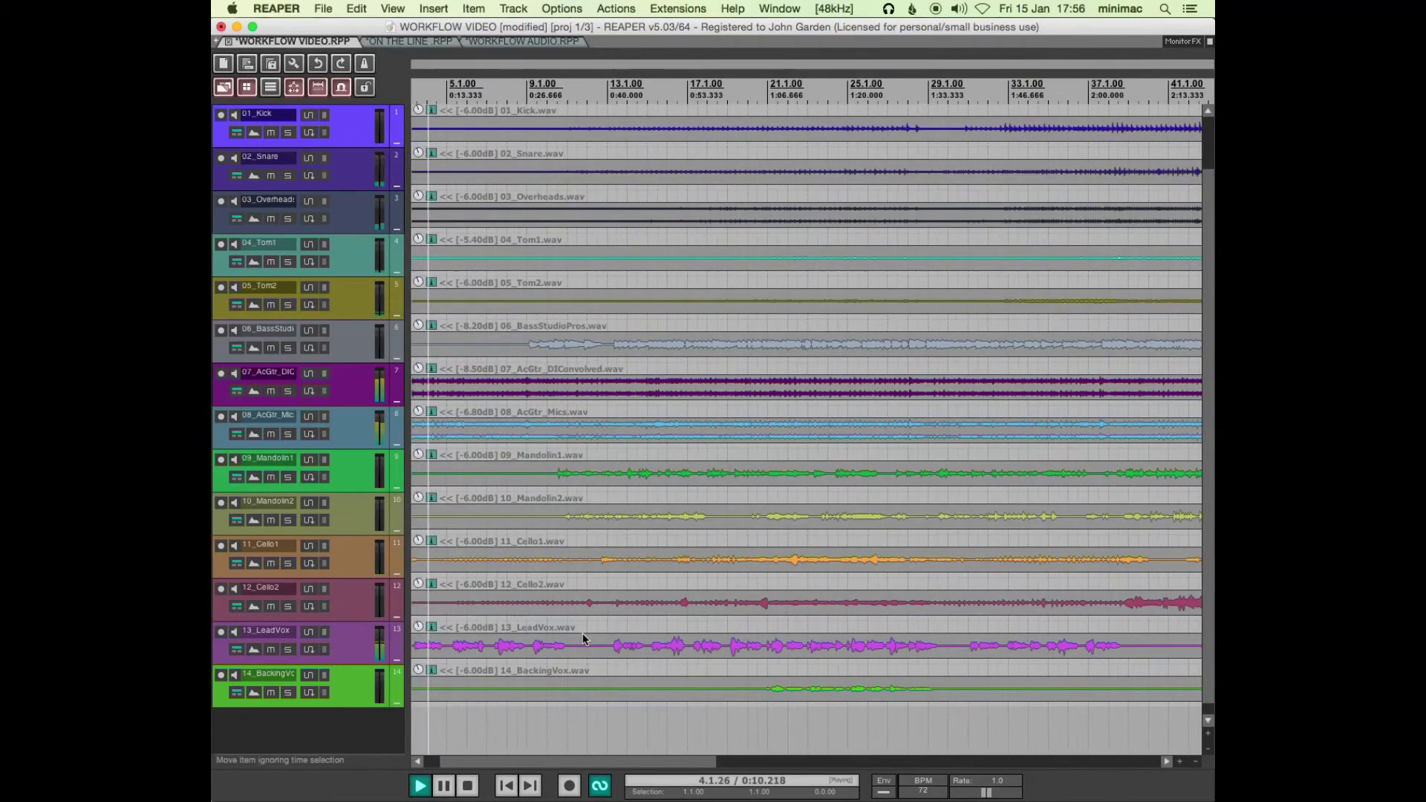
left_click(558, 632)
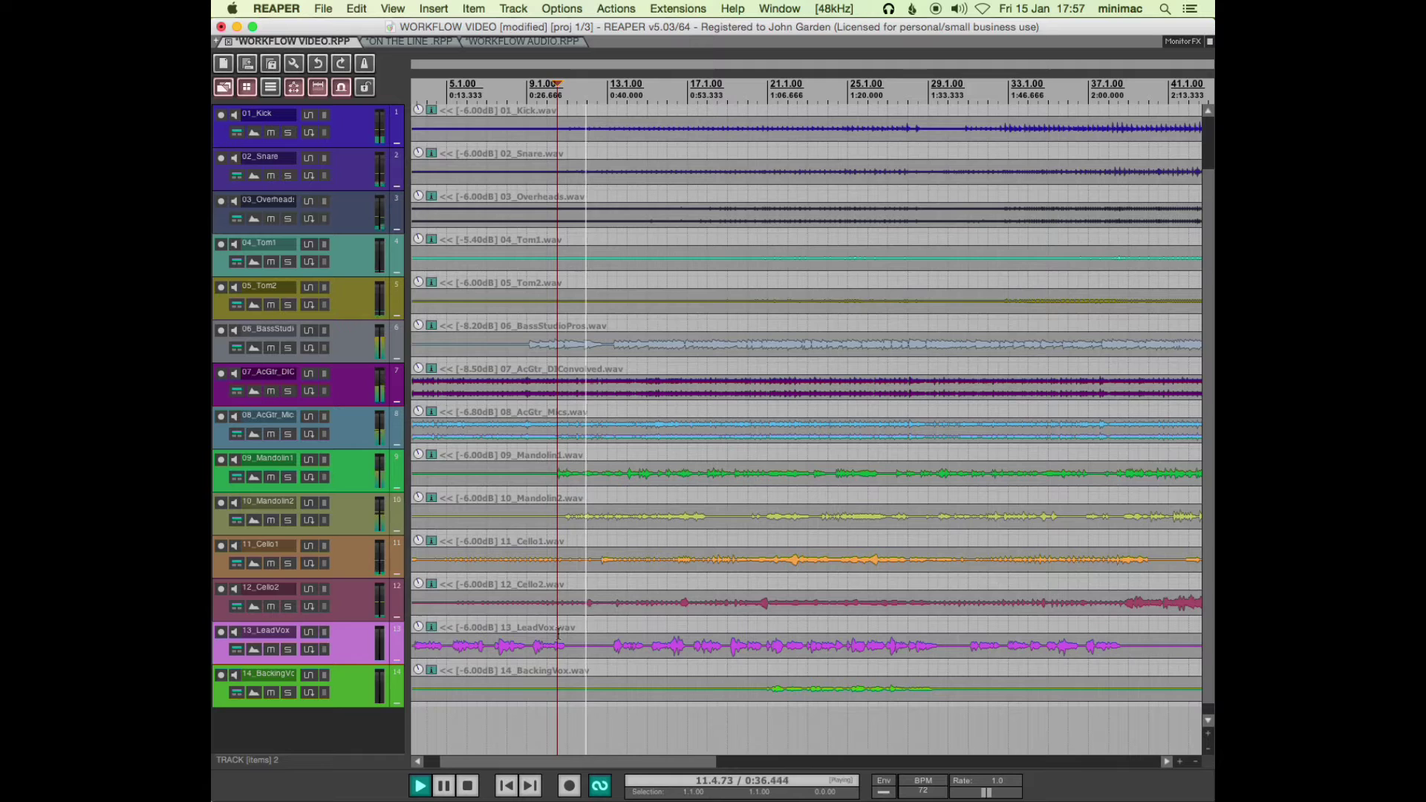
left_click(558, 633)
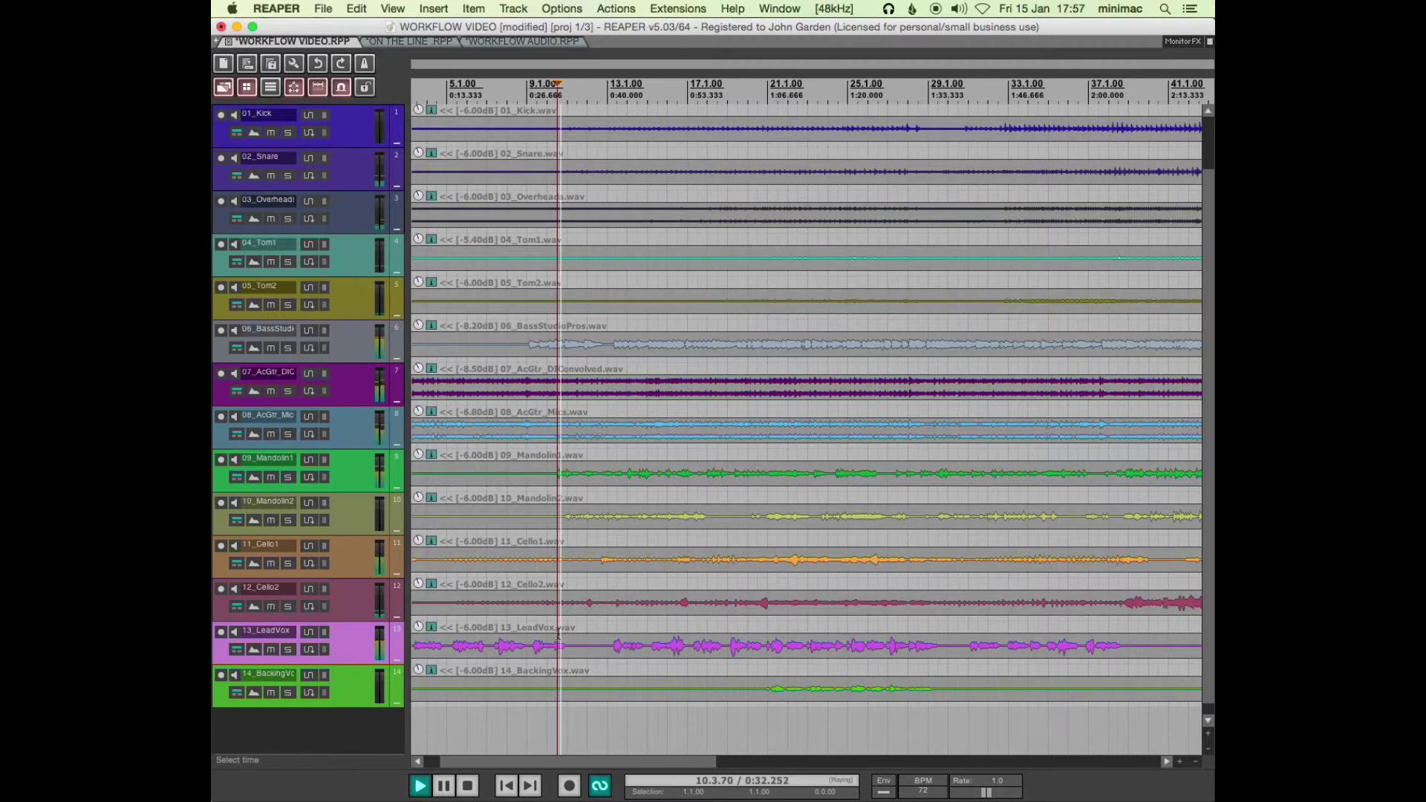
left_click(532, 628)
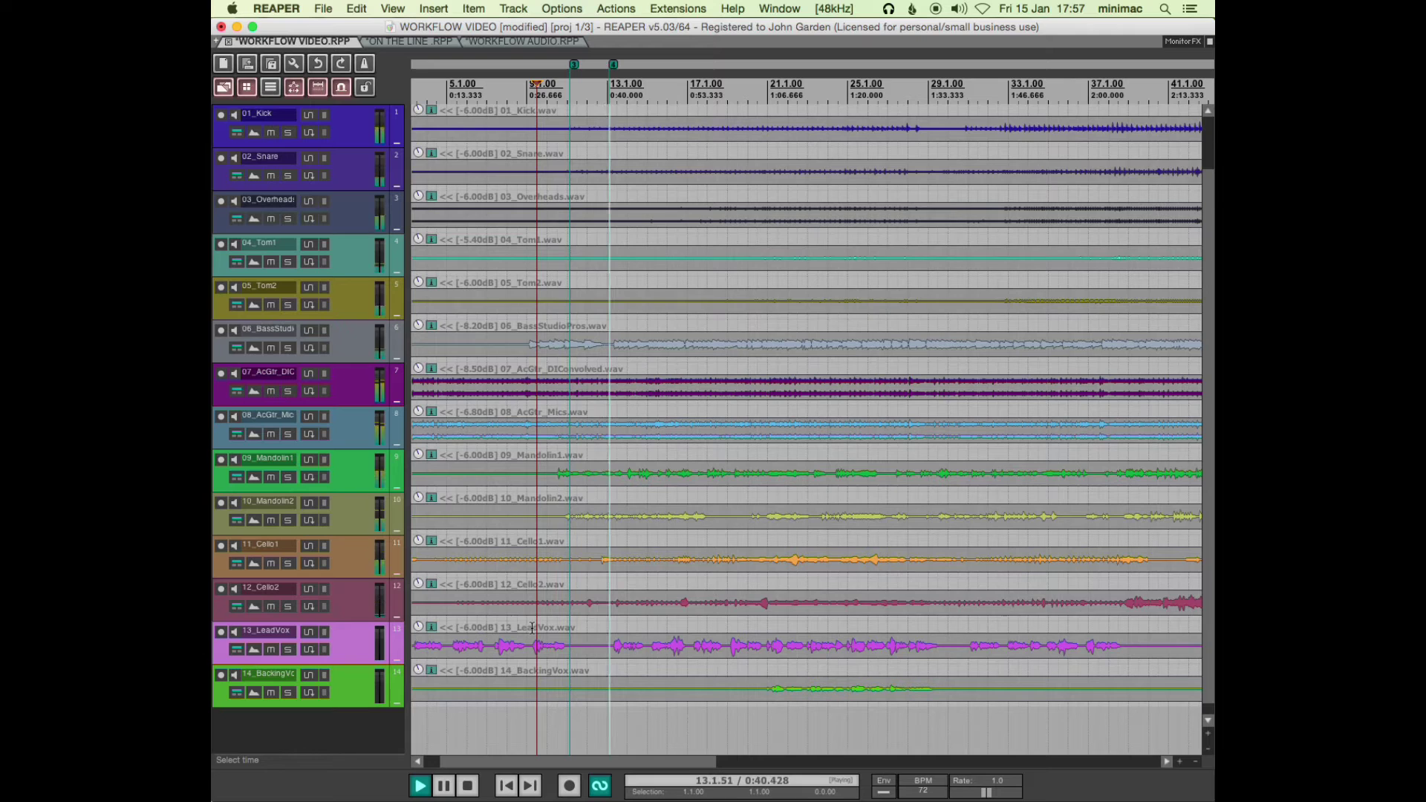
left_click(728, 624)
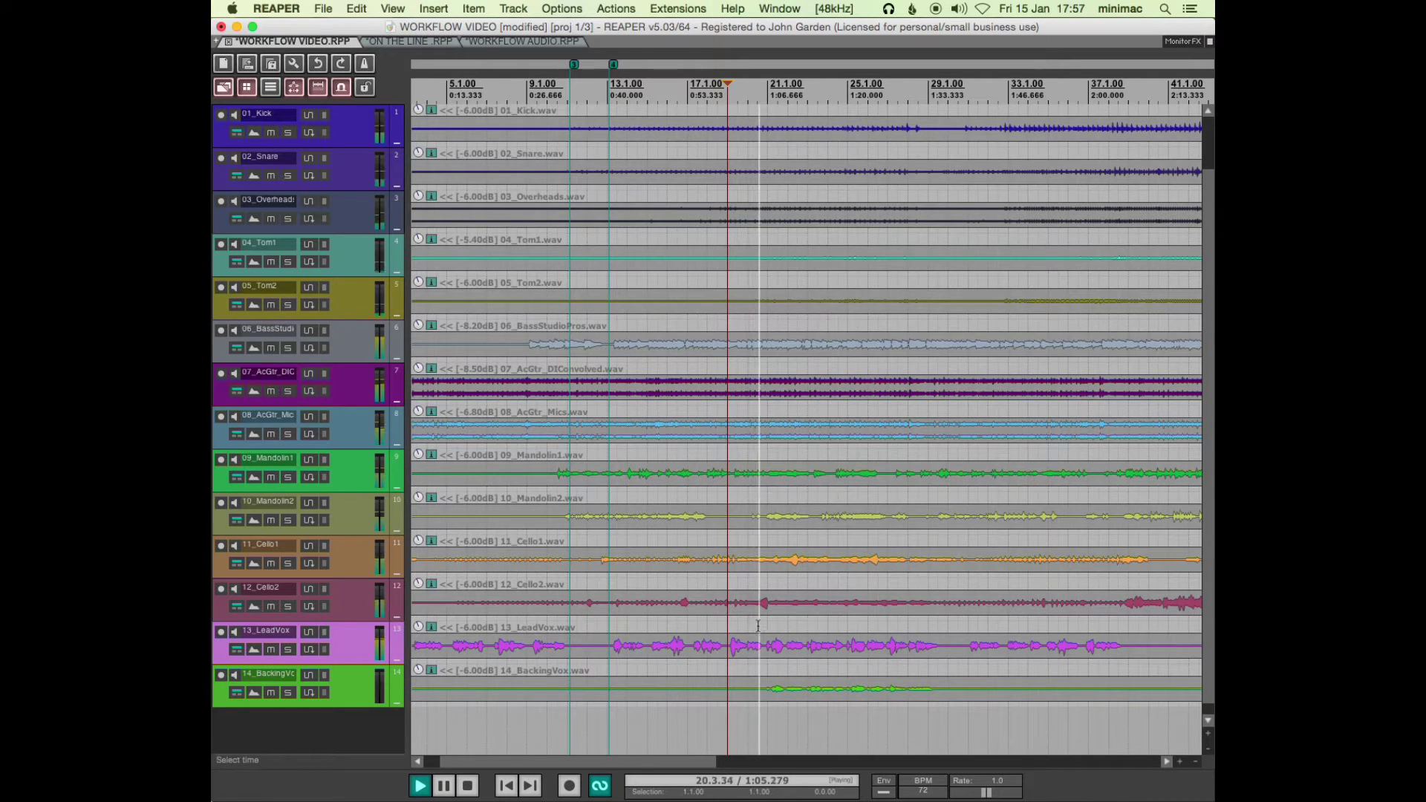
key("m")
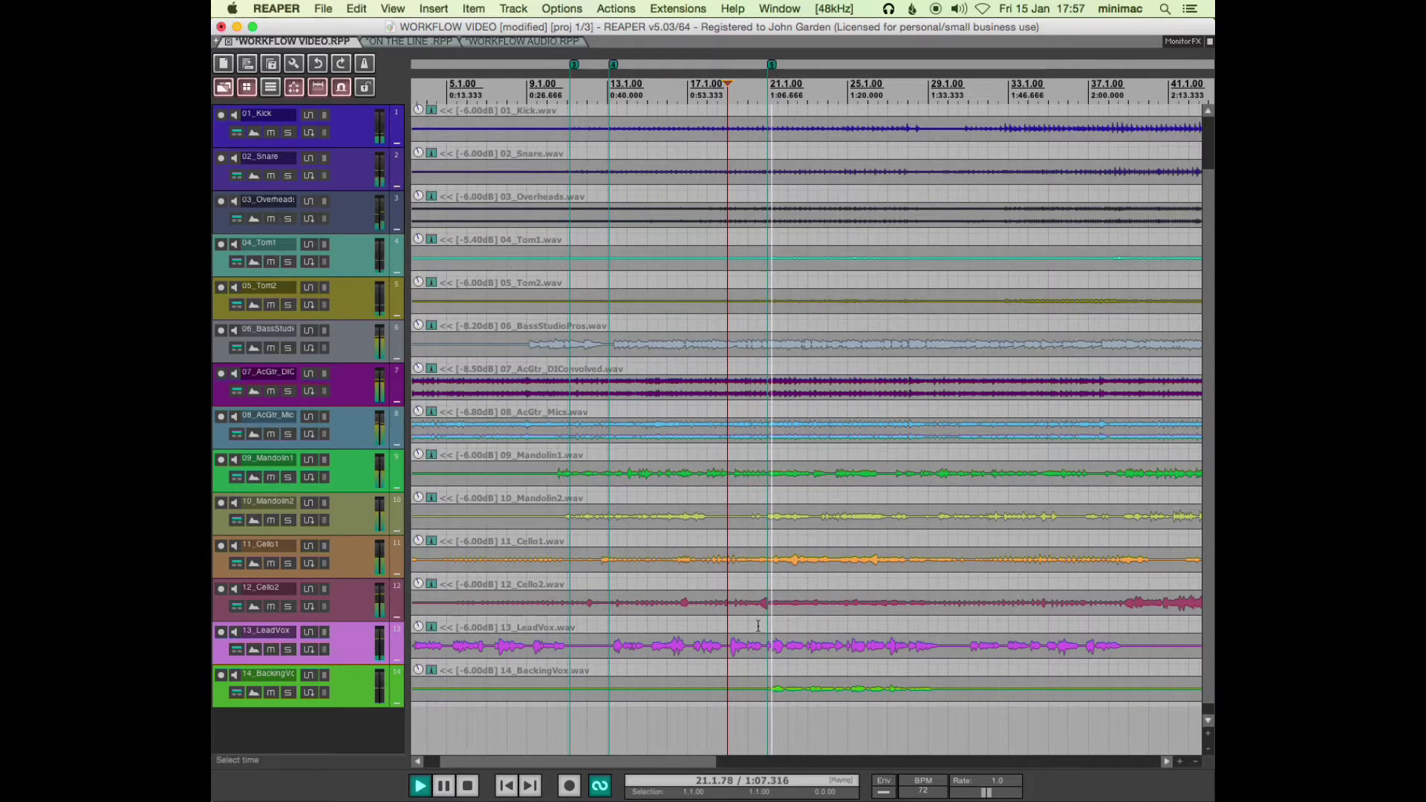
- Drop markers at the section changes near bars 29 and 31, then seek to bar 38
left_click(849, 620)
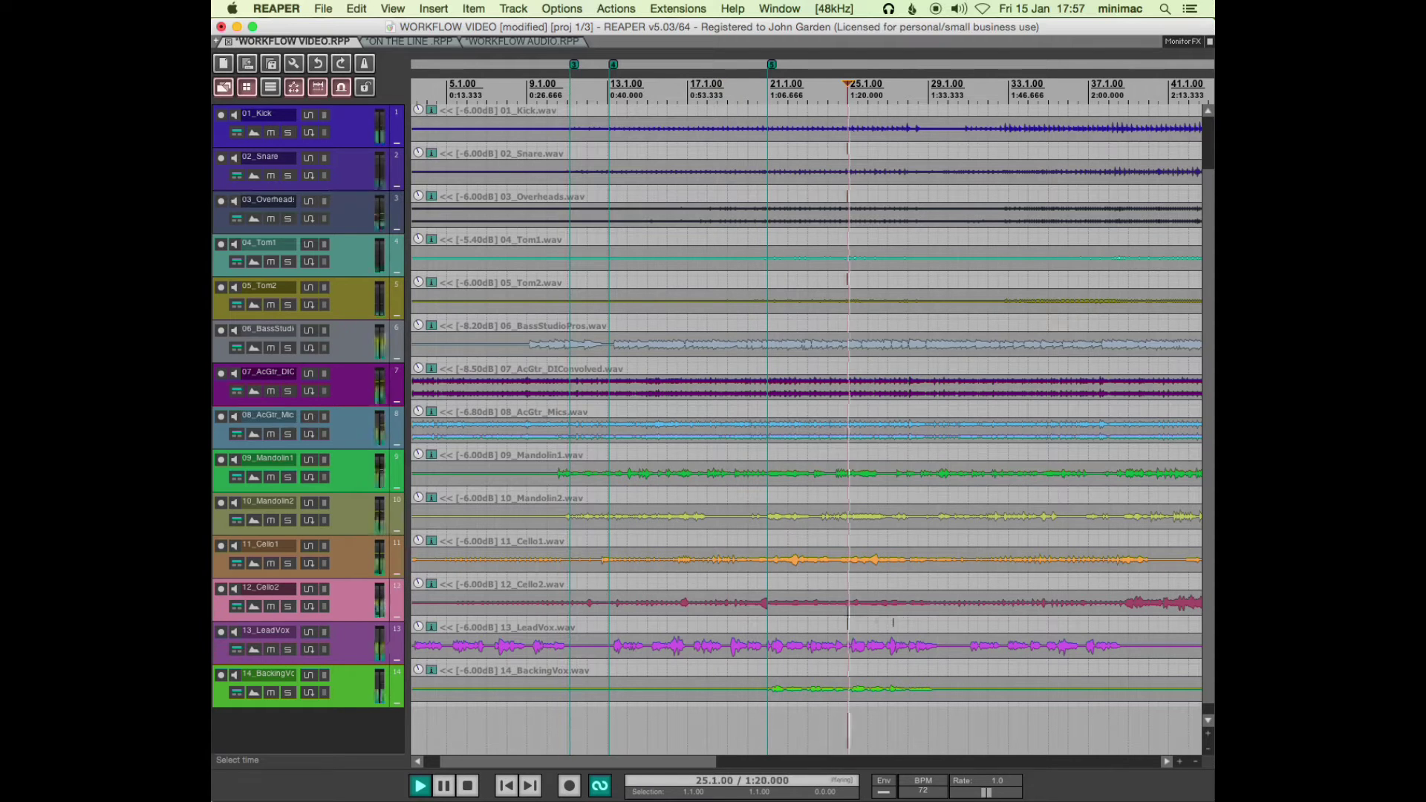
left_click(916, 625)
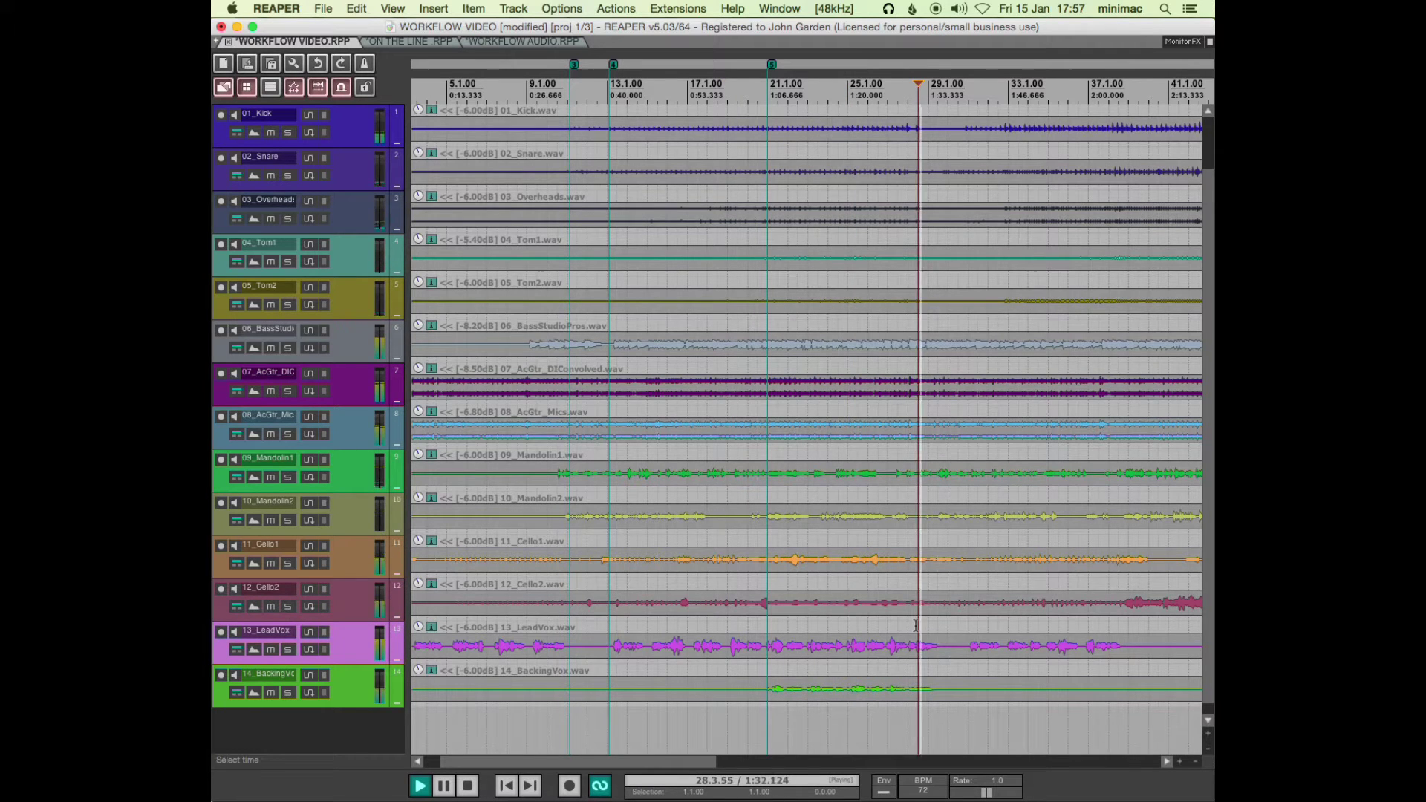
key("m")
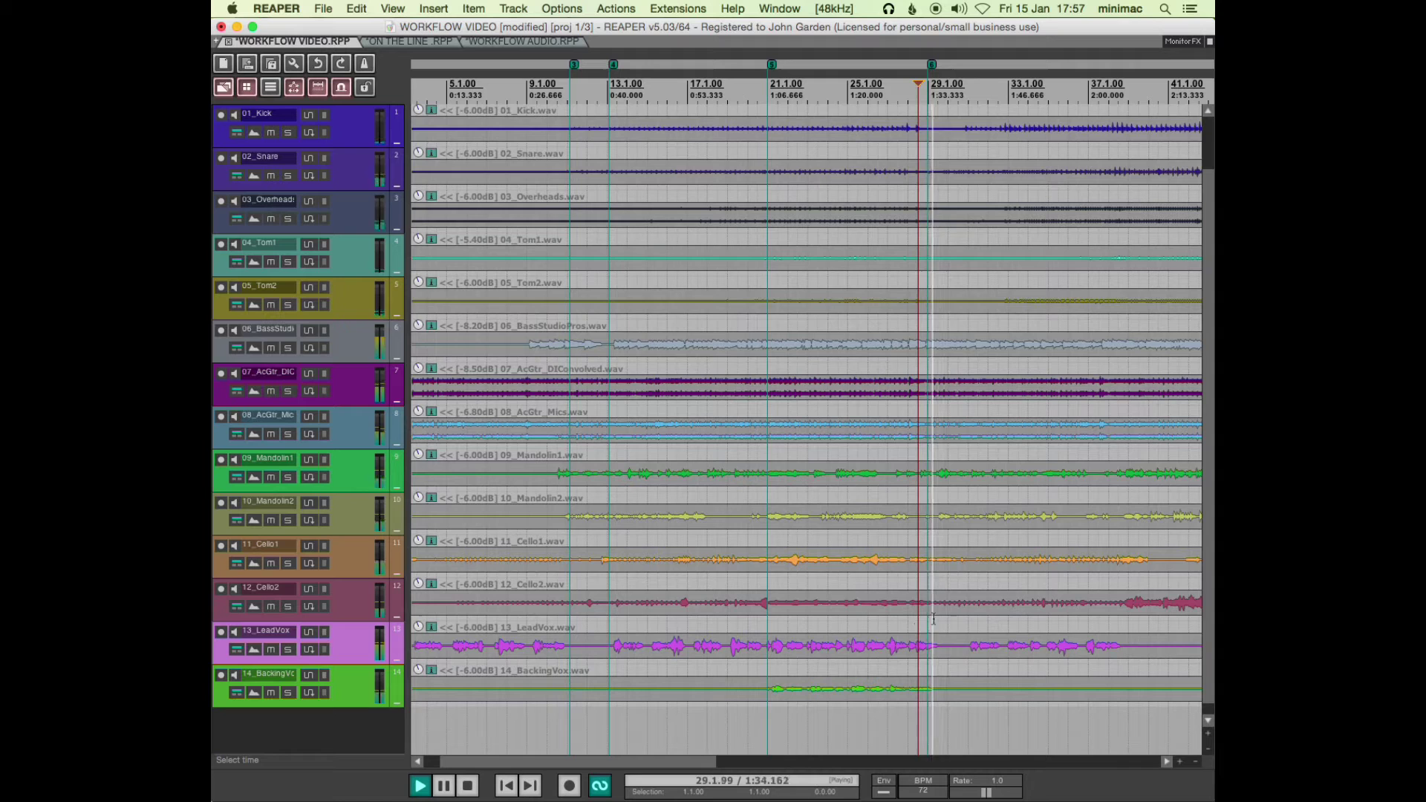
left_click(959, 624)
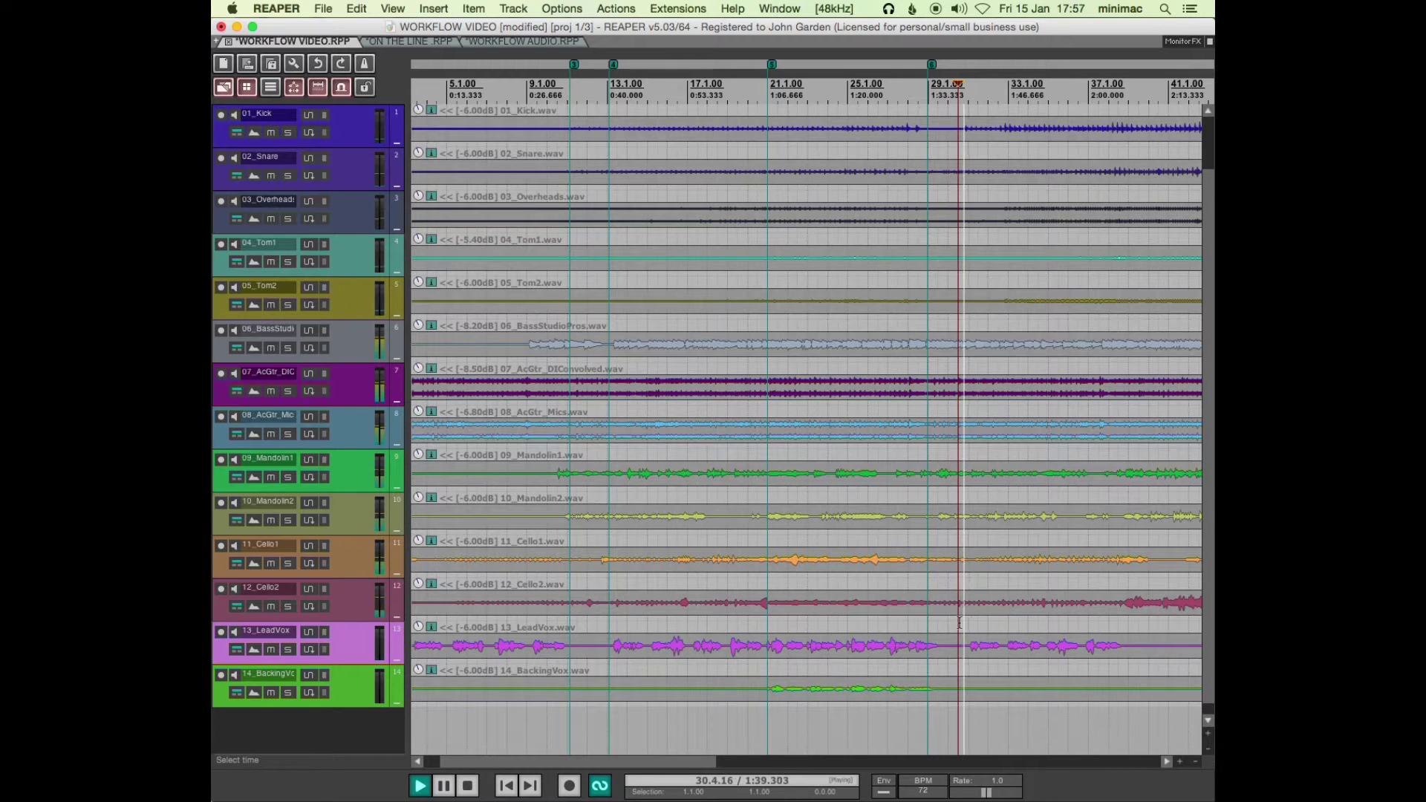
key("m")
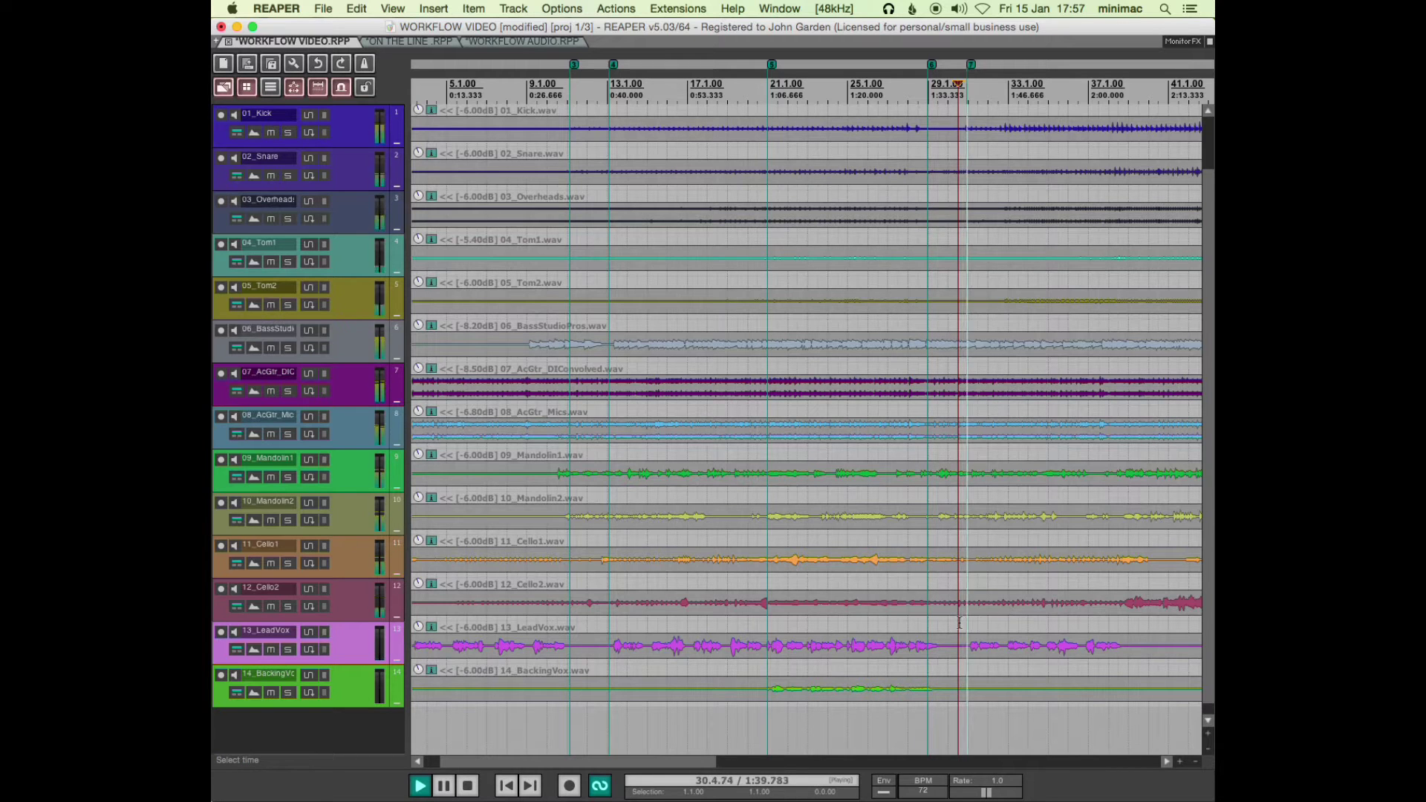
left_click(1108, 624)
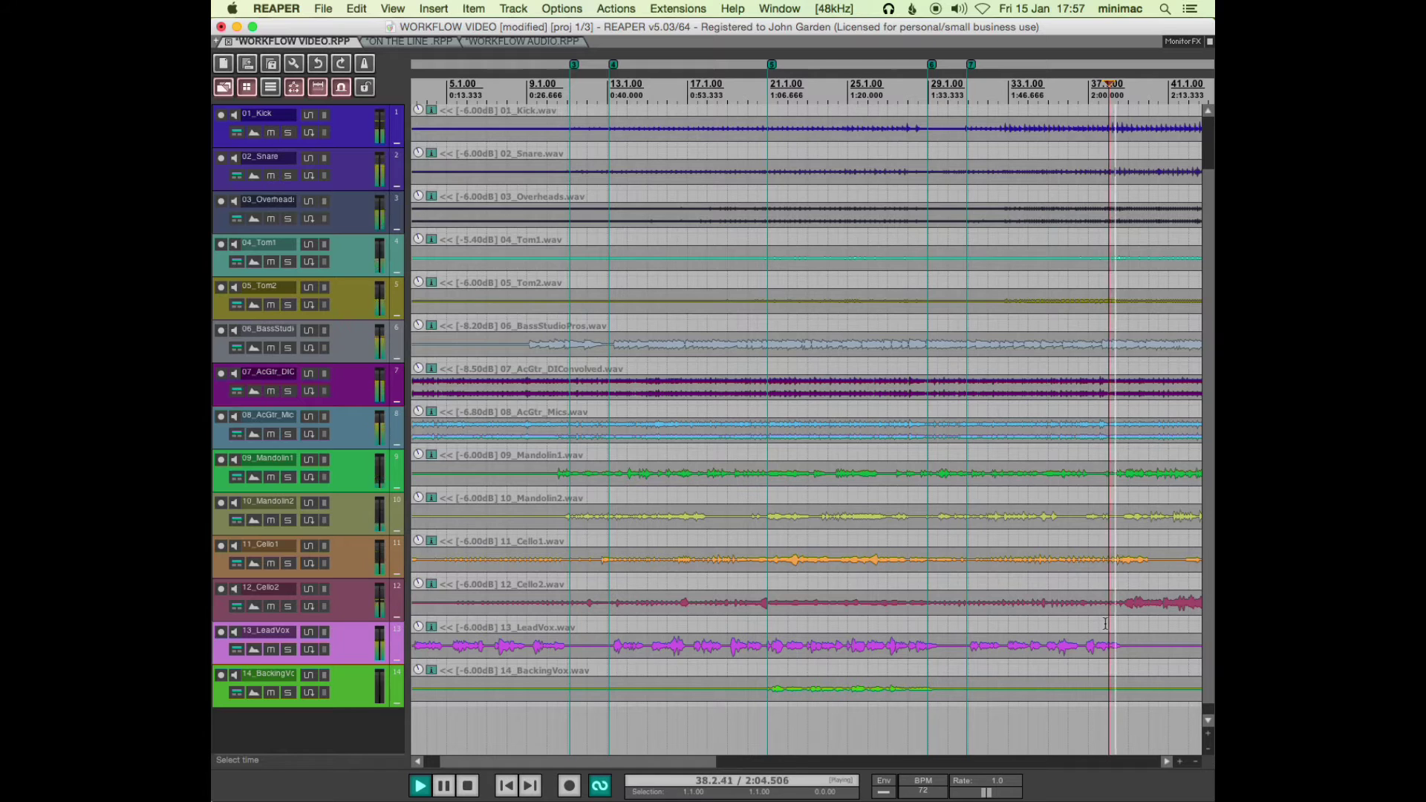
- Drop a marker near bar 39, then markers 9 and 10 near bars 46 and 47
key("m")
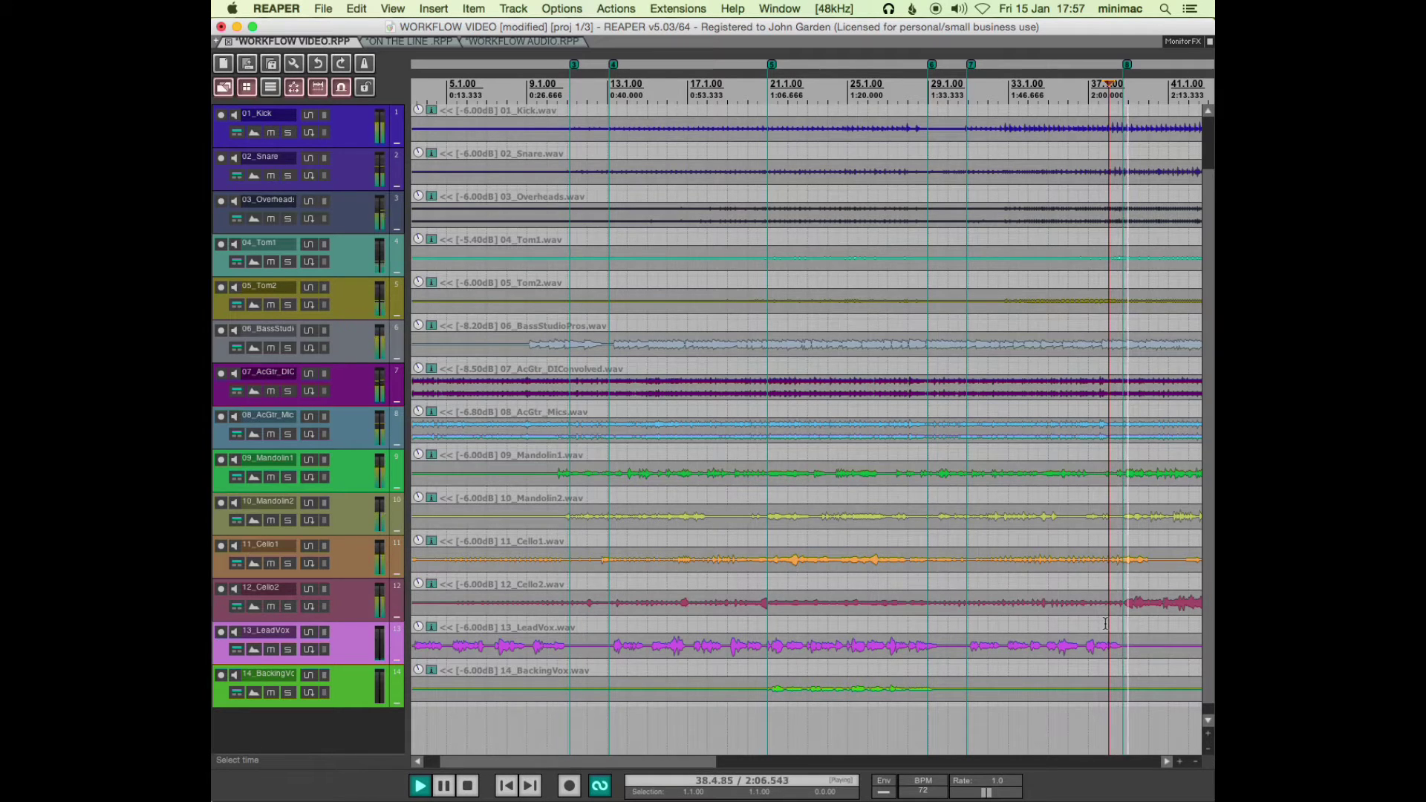
scroll(965, 631, "right", 5)
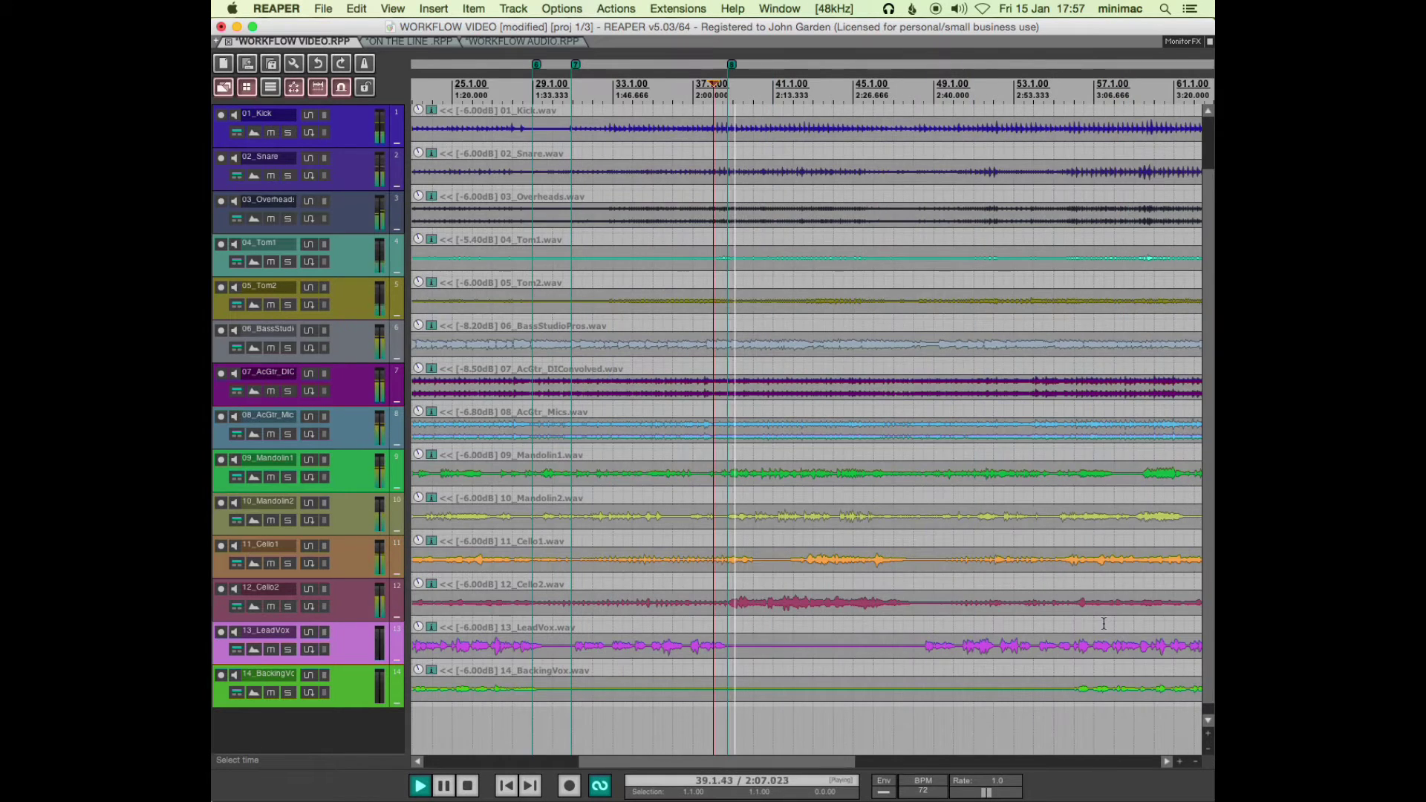
left_click(813, 669)
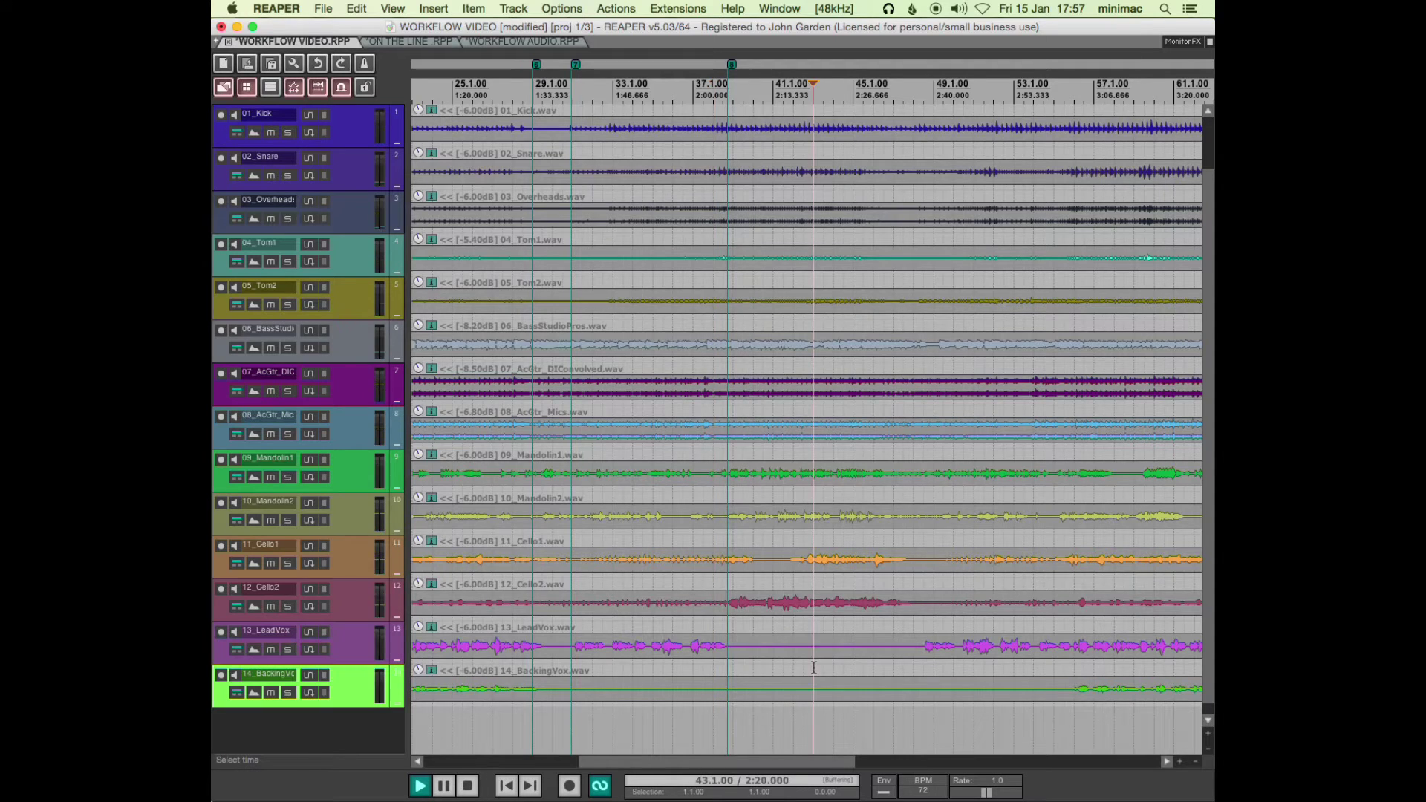
left_click(864, 670)
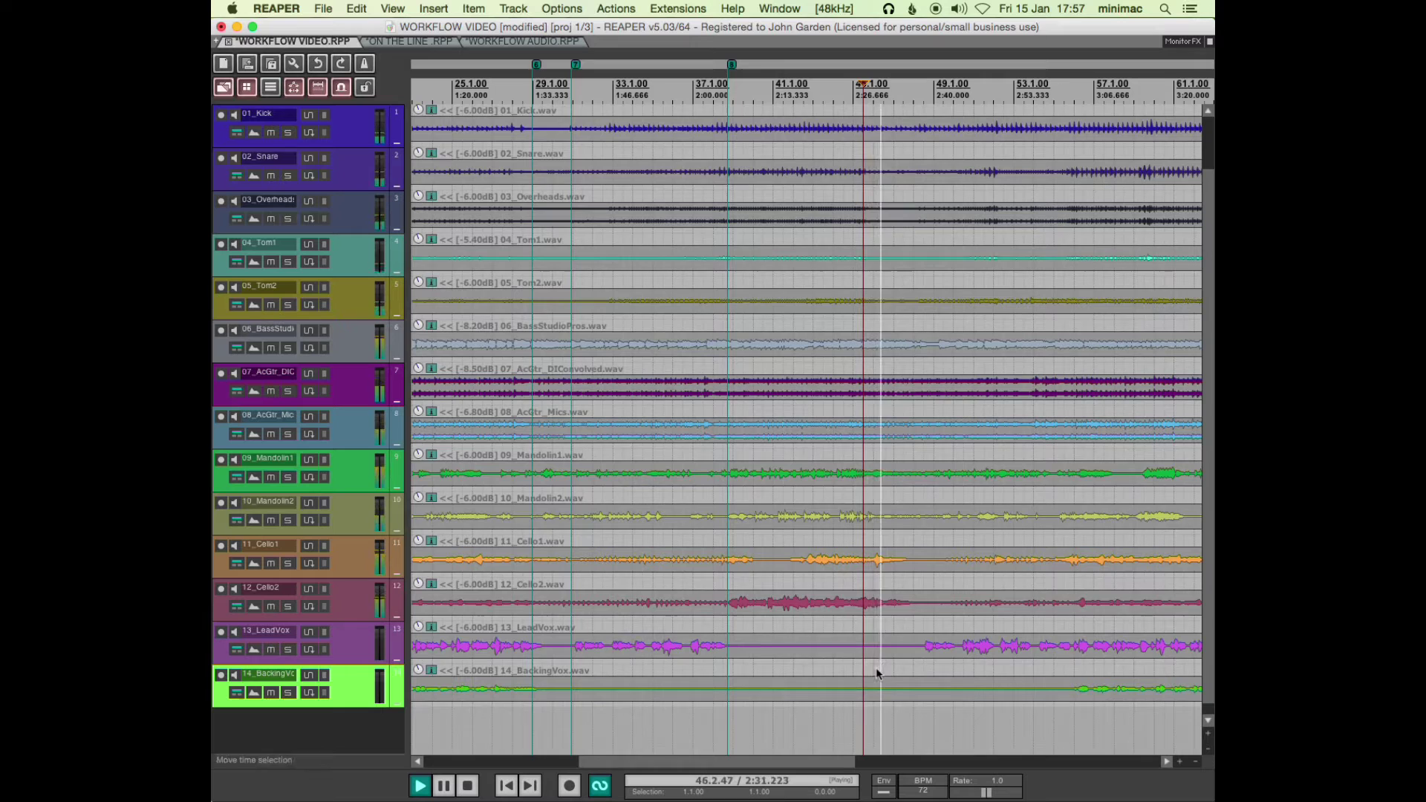
key("m")
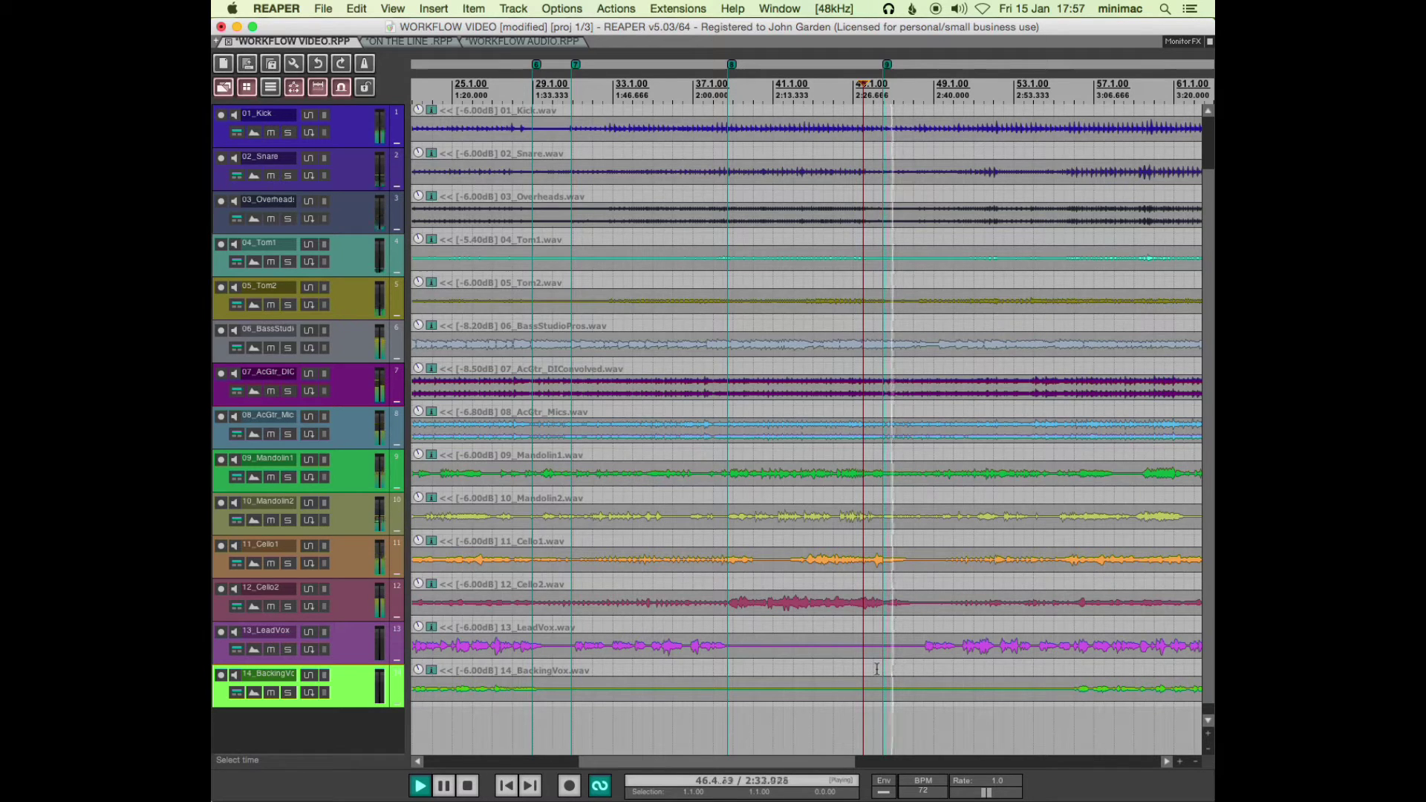
key("m")
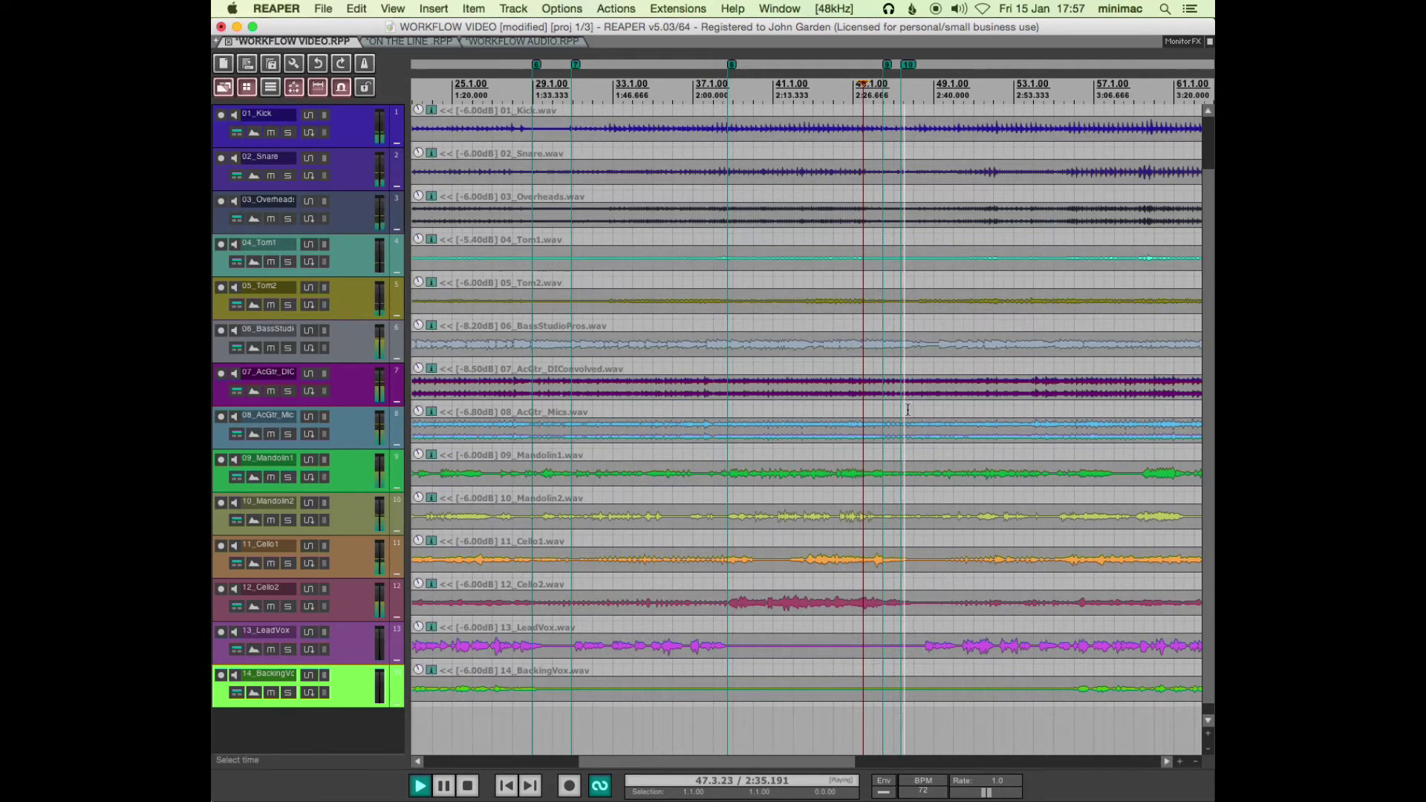
- Delete misplaced marker 9, add a marker near bar 48, and drag marker 10 to bar 47
left_click(887, 65, "alt")
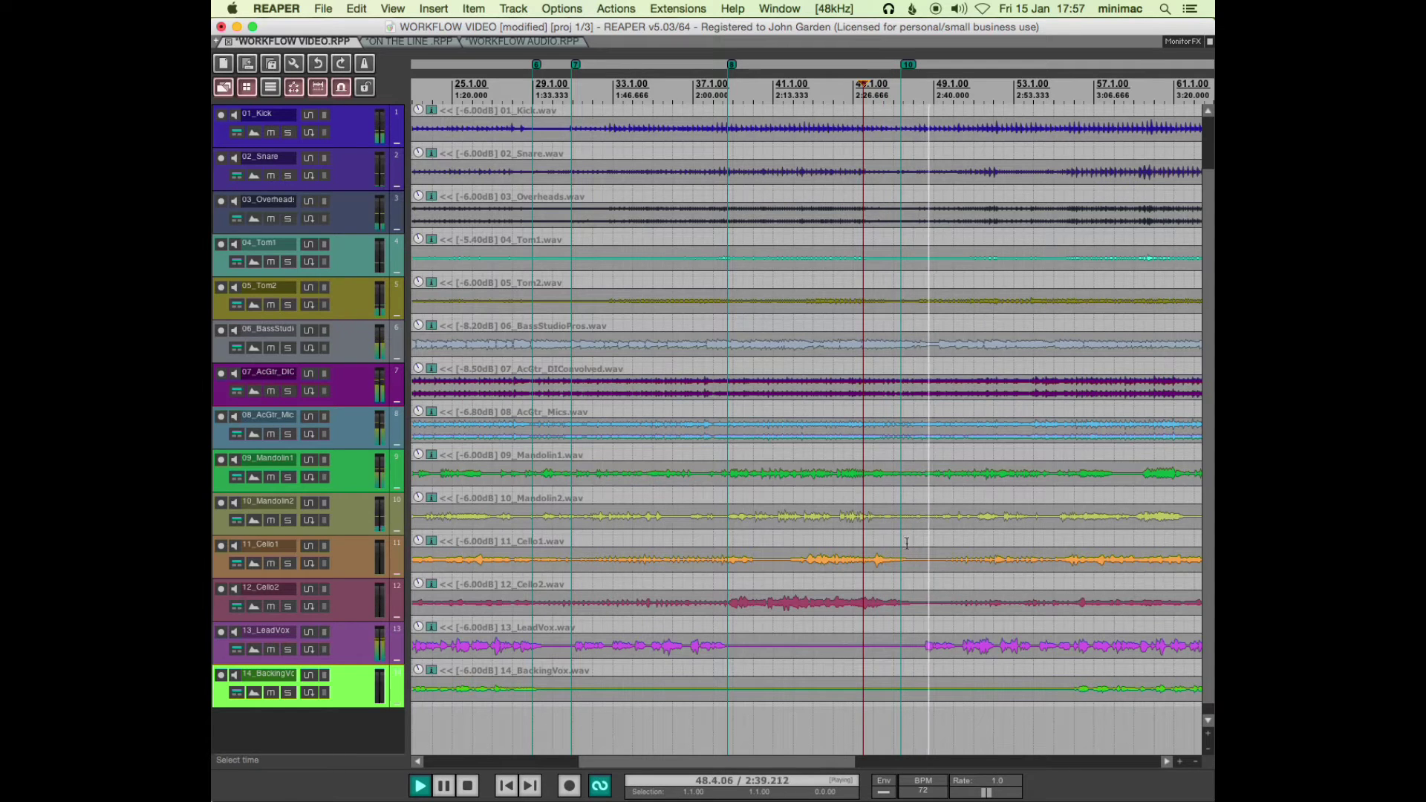
left_click(899, 632)
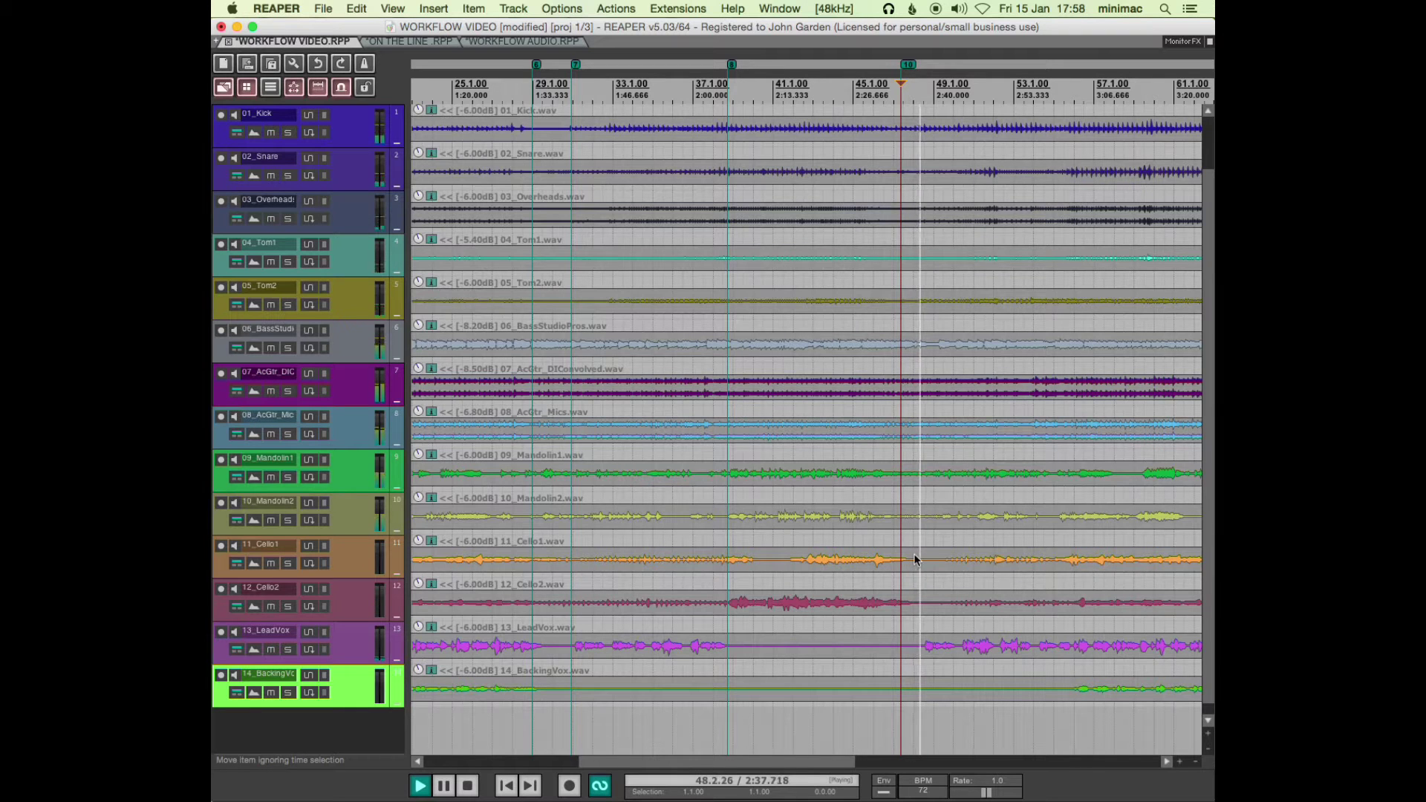
key("m")
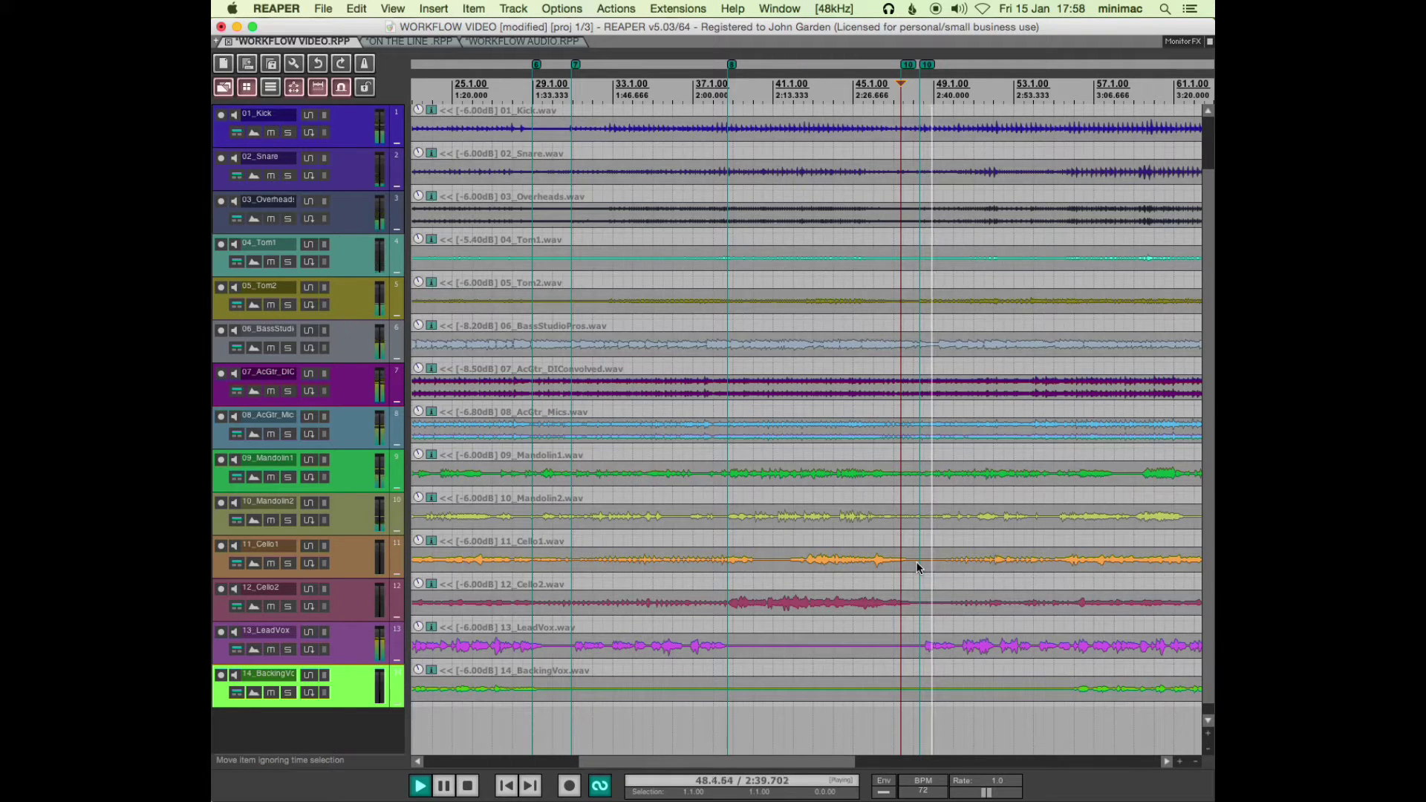
left_click(911, 65)
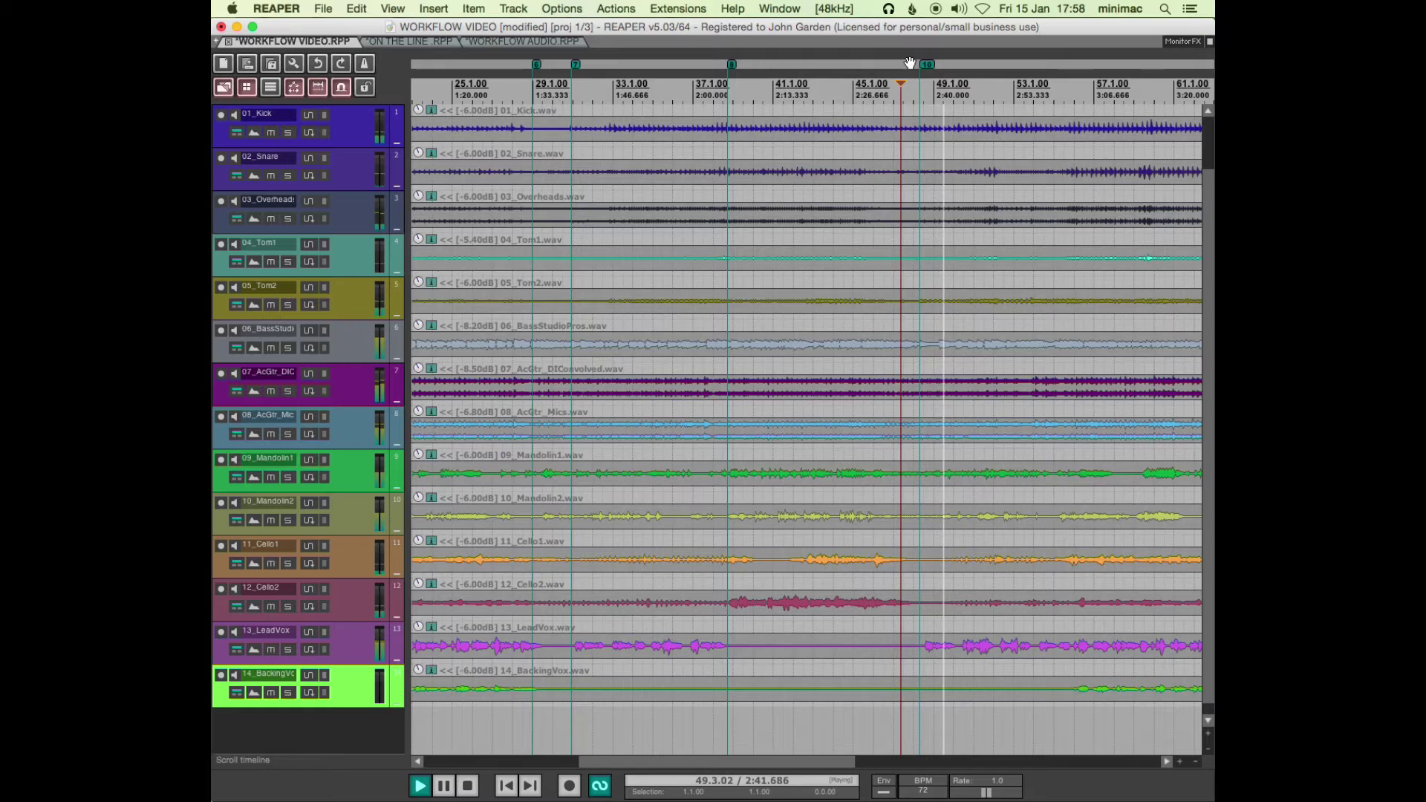
- Remove the misplaced marker near bar 69 and mark the section change after bar 67
left_click(863, 761)
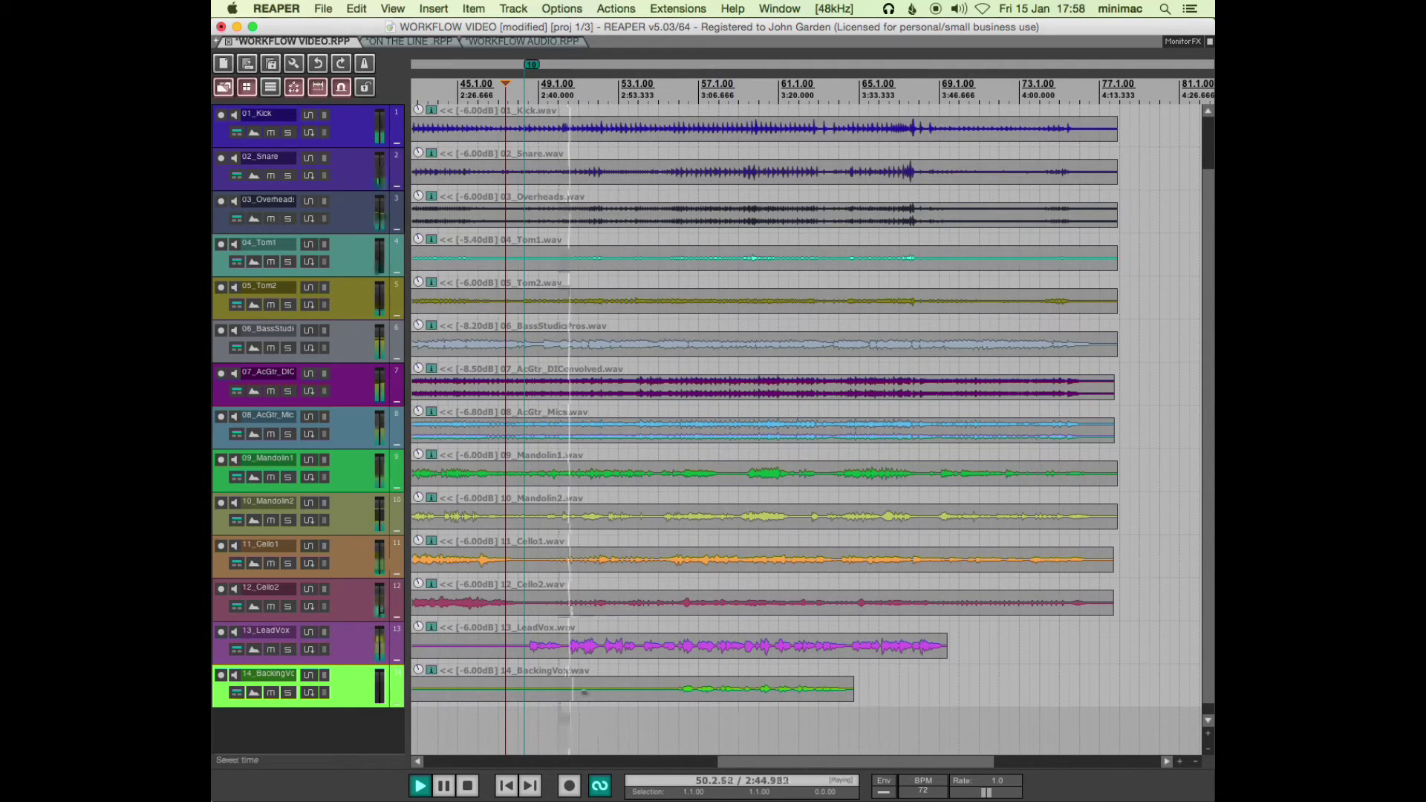
left_click(631, 668)
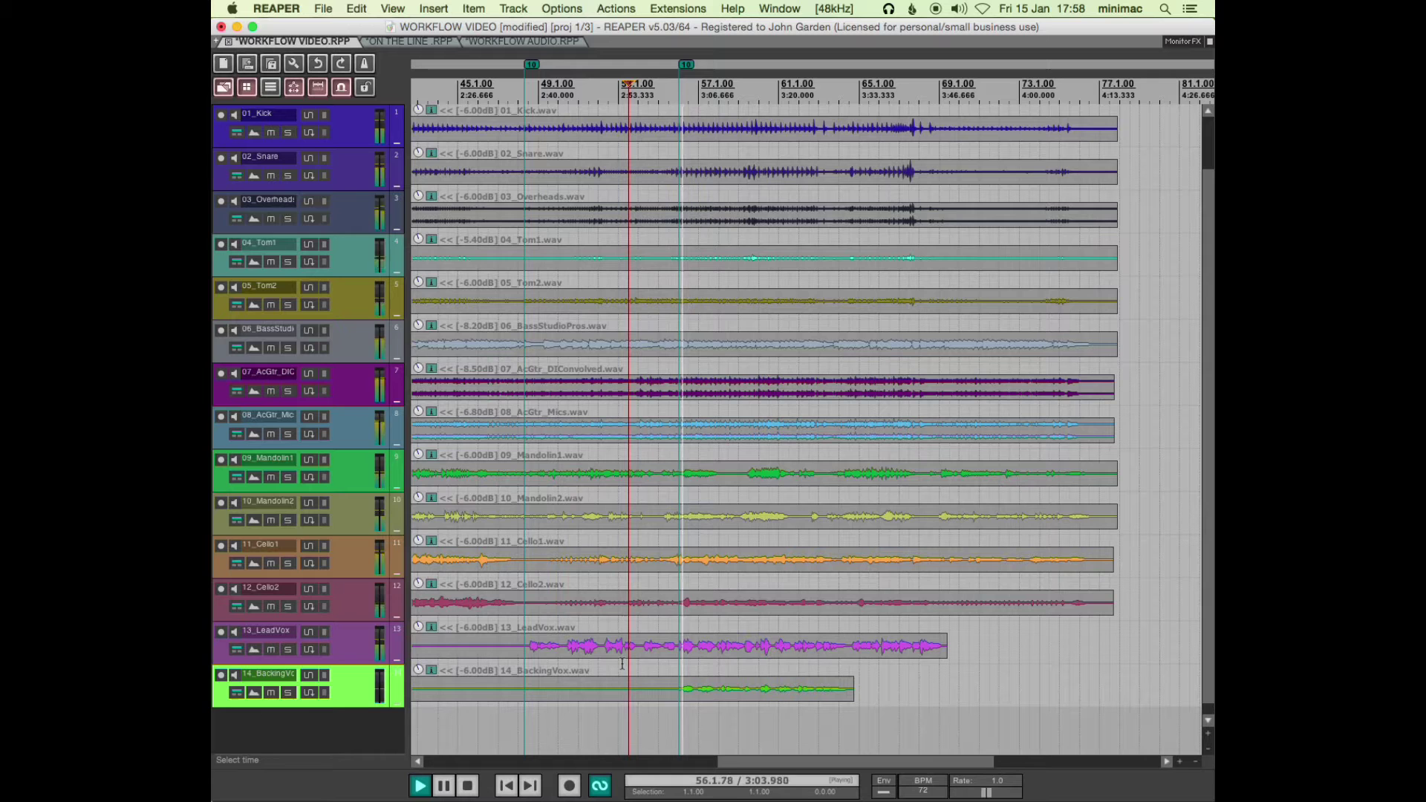
left_click(841, 671)
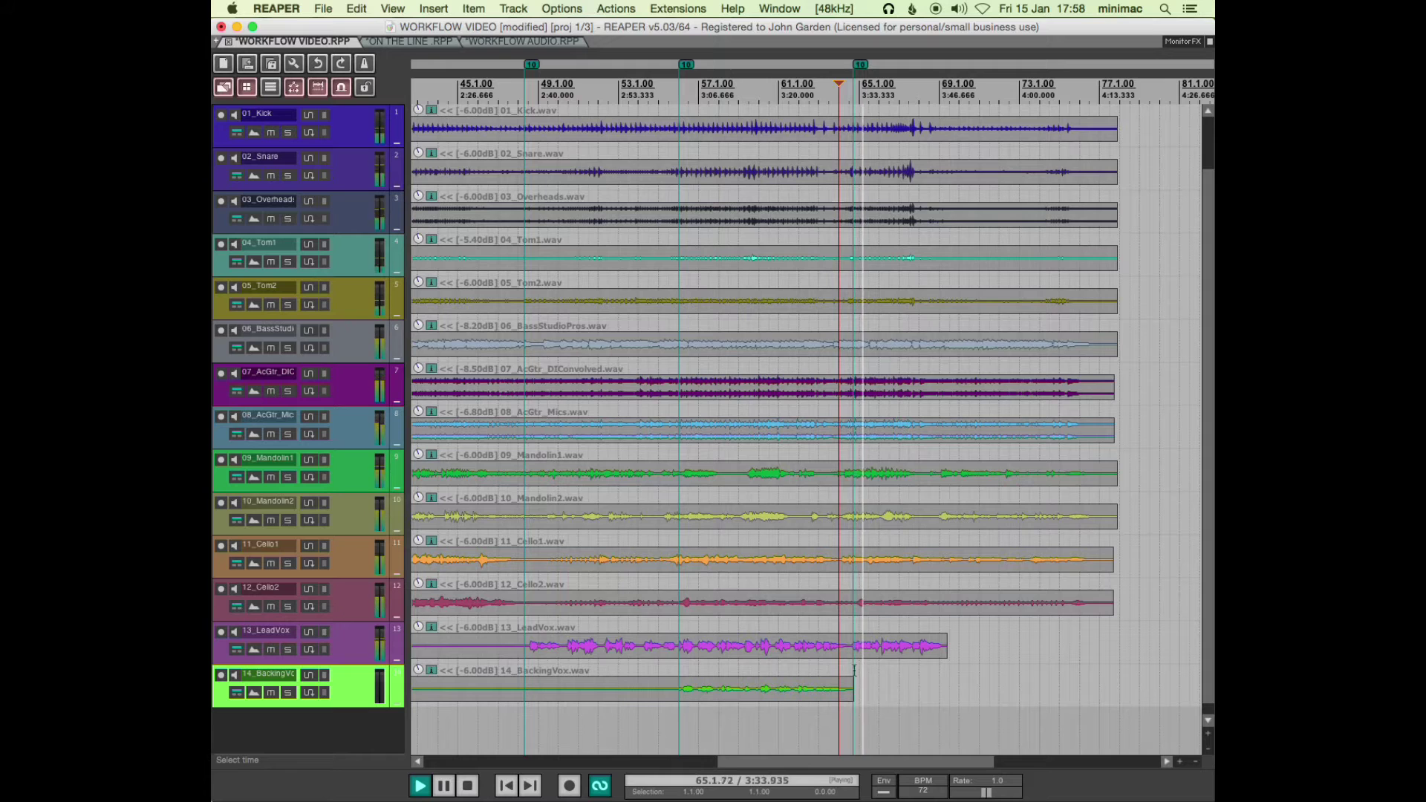
left_click(940, 673)
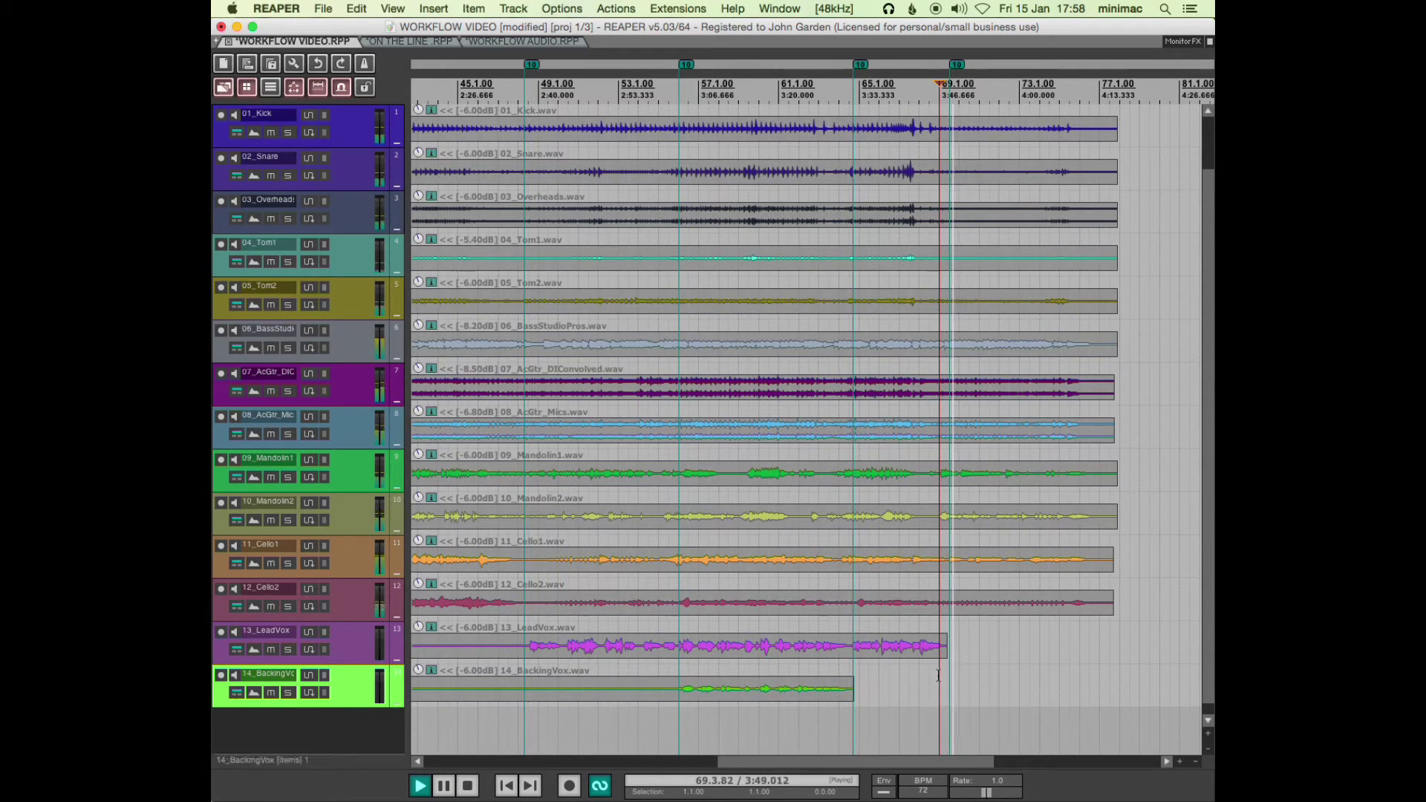
left_click(910, 91)
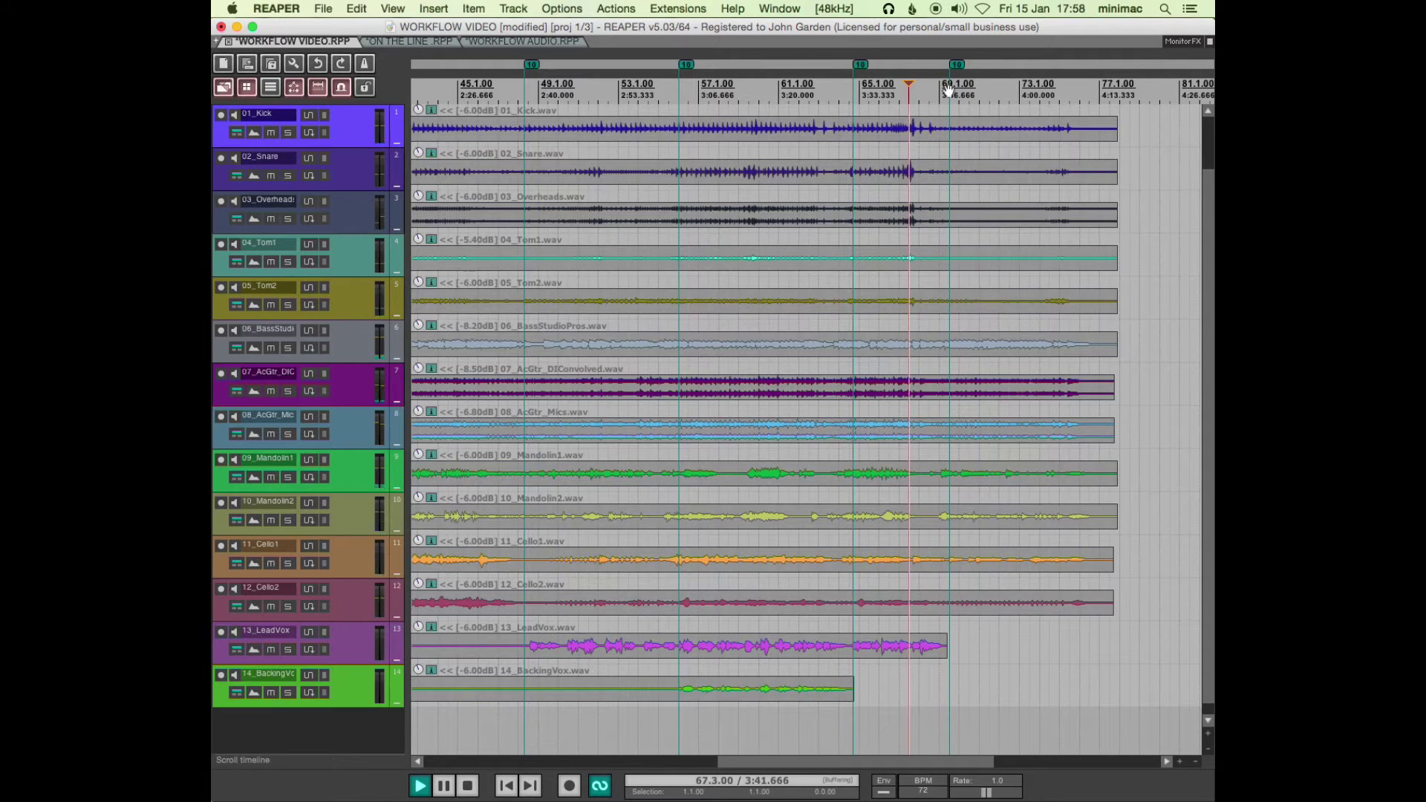
left_click(956, 67, "alt")
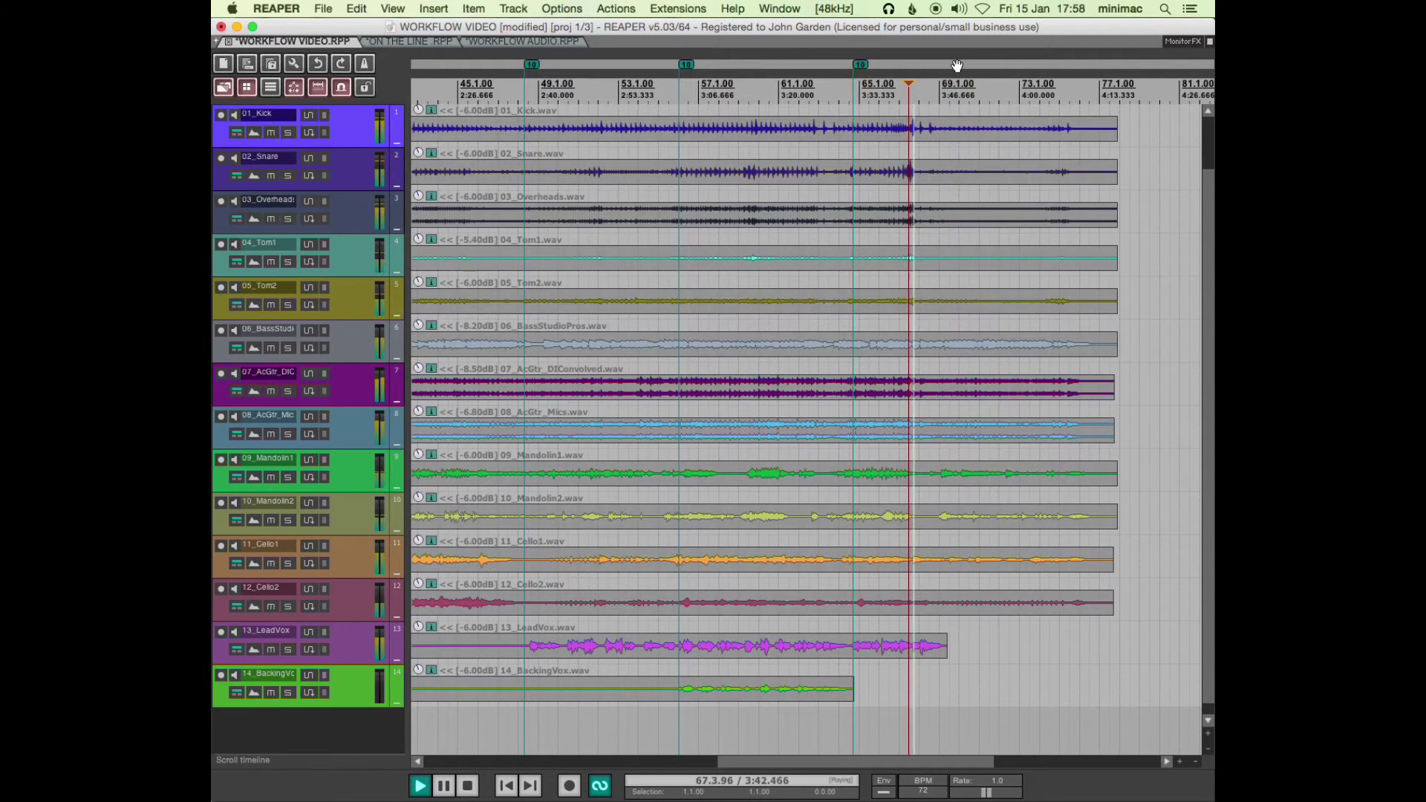
left_click(896, 107)
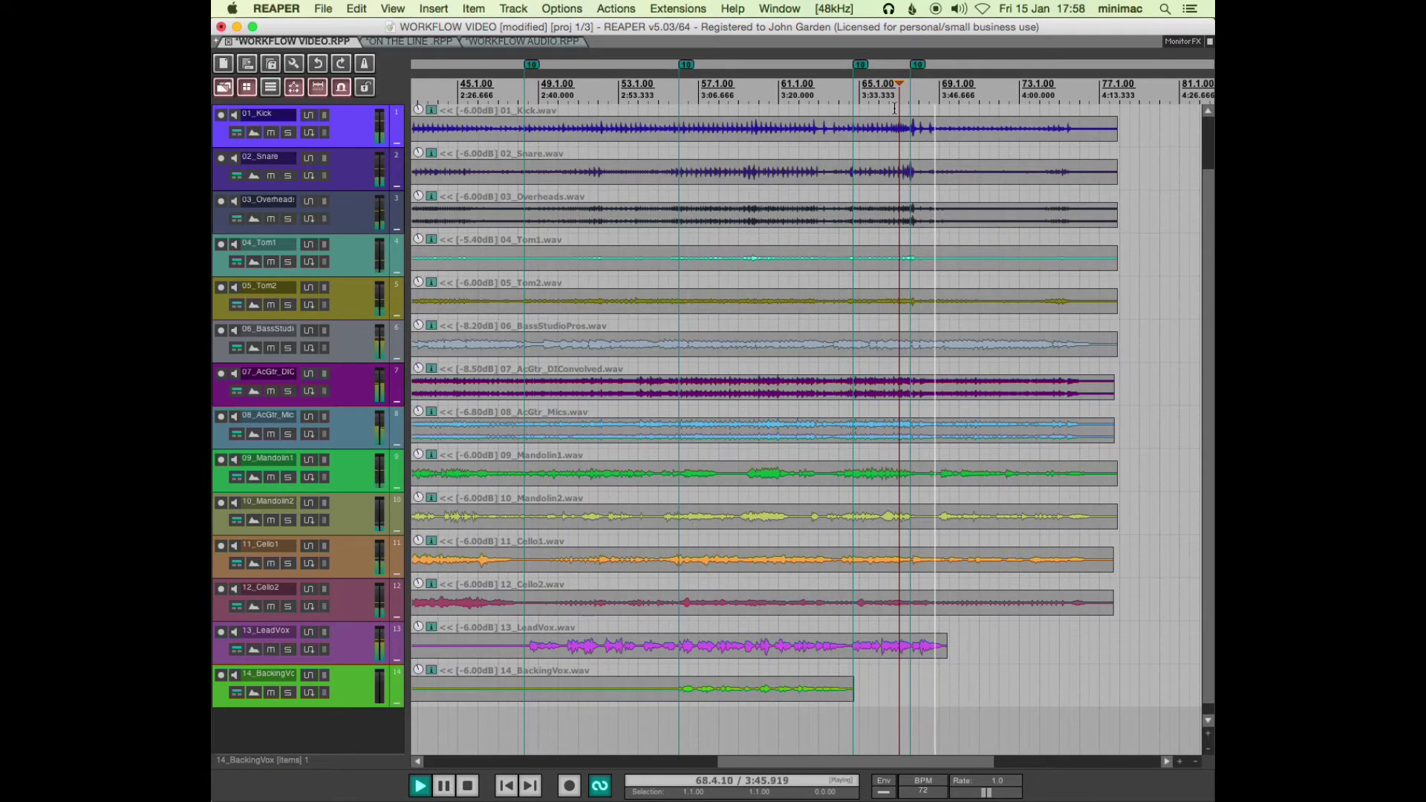
left_click(896, 106)
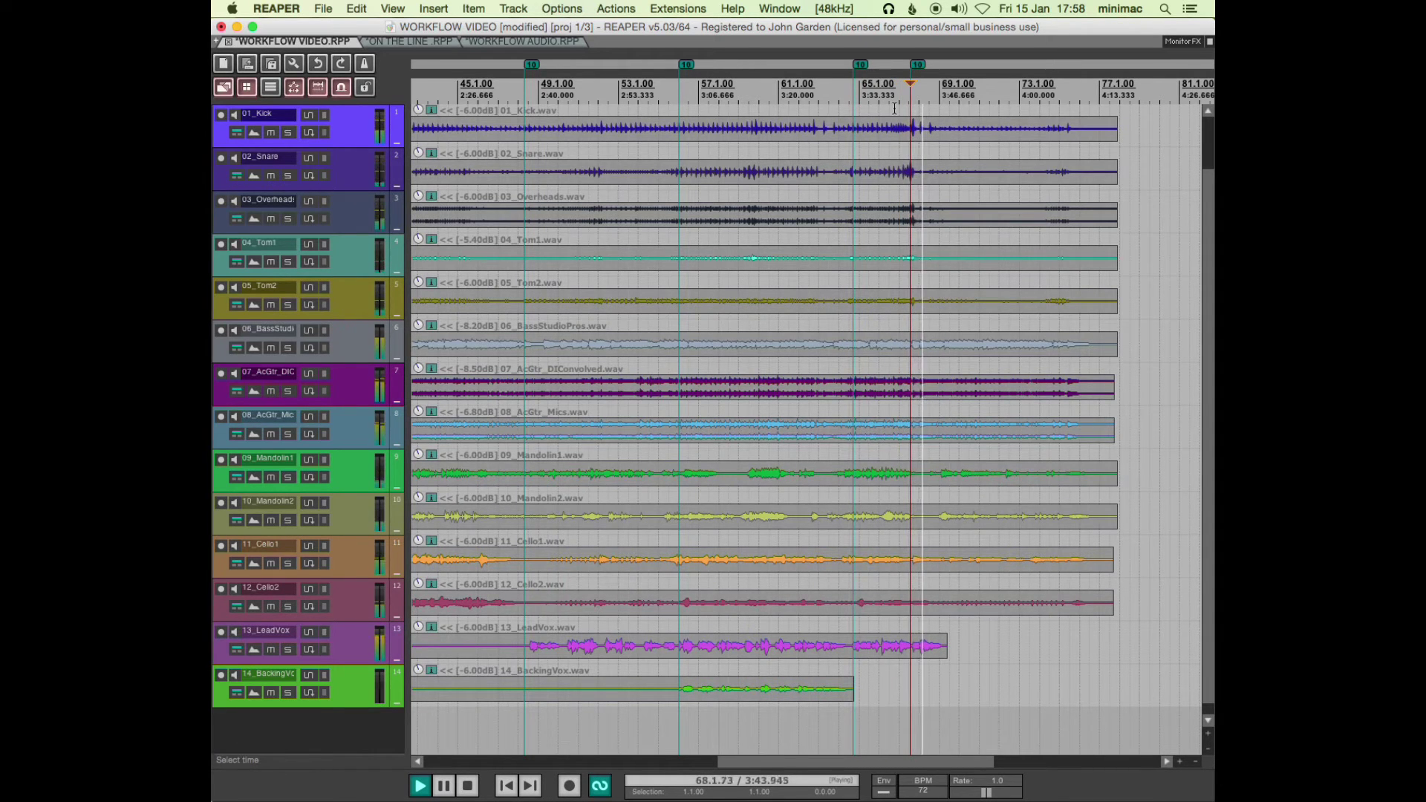
key("m")
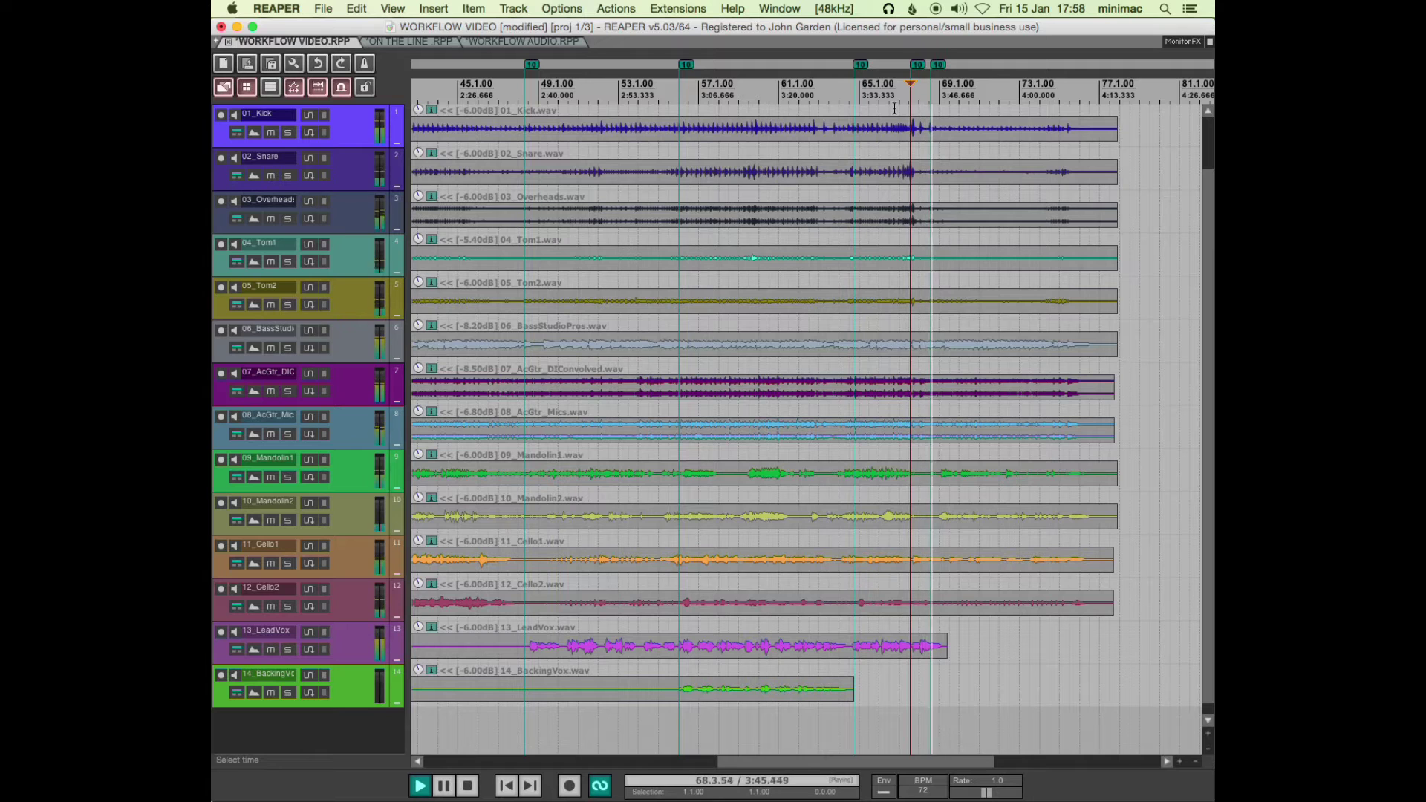
- Mark the next section change at about 4:06
left_click(999, 541)
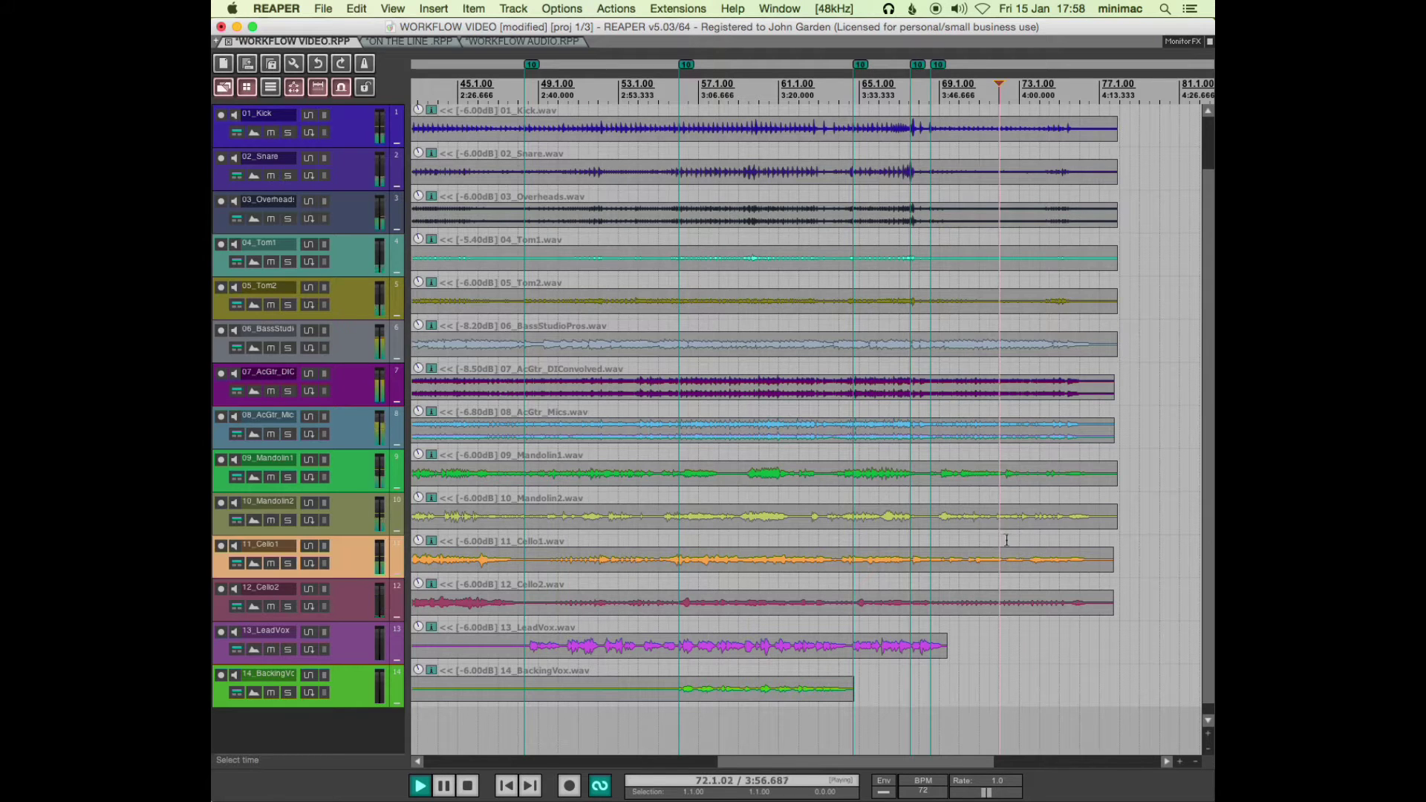
left_click(1071, 541)
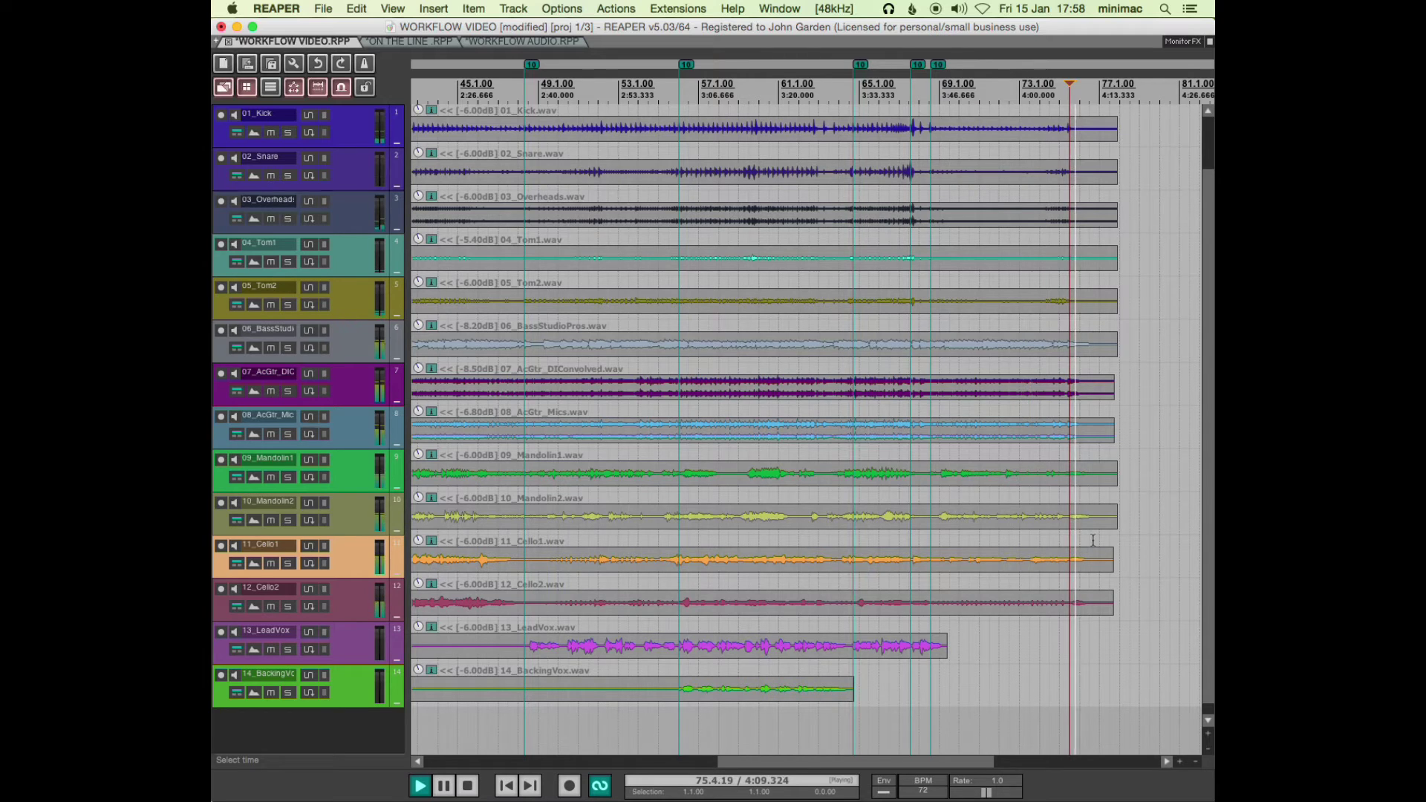
left_click(1057, 539)
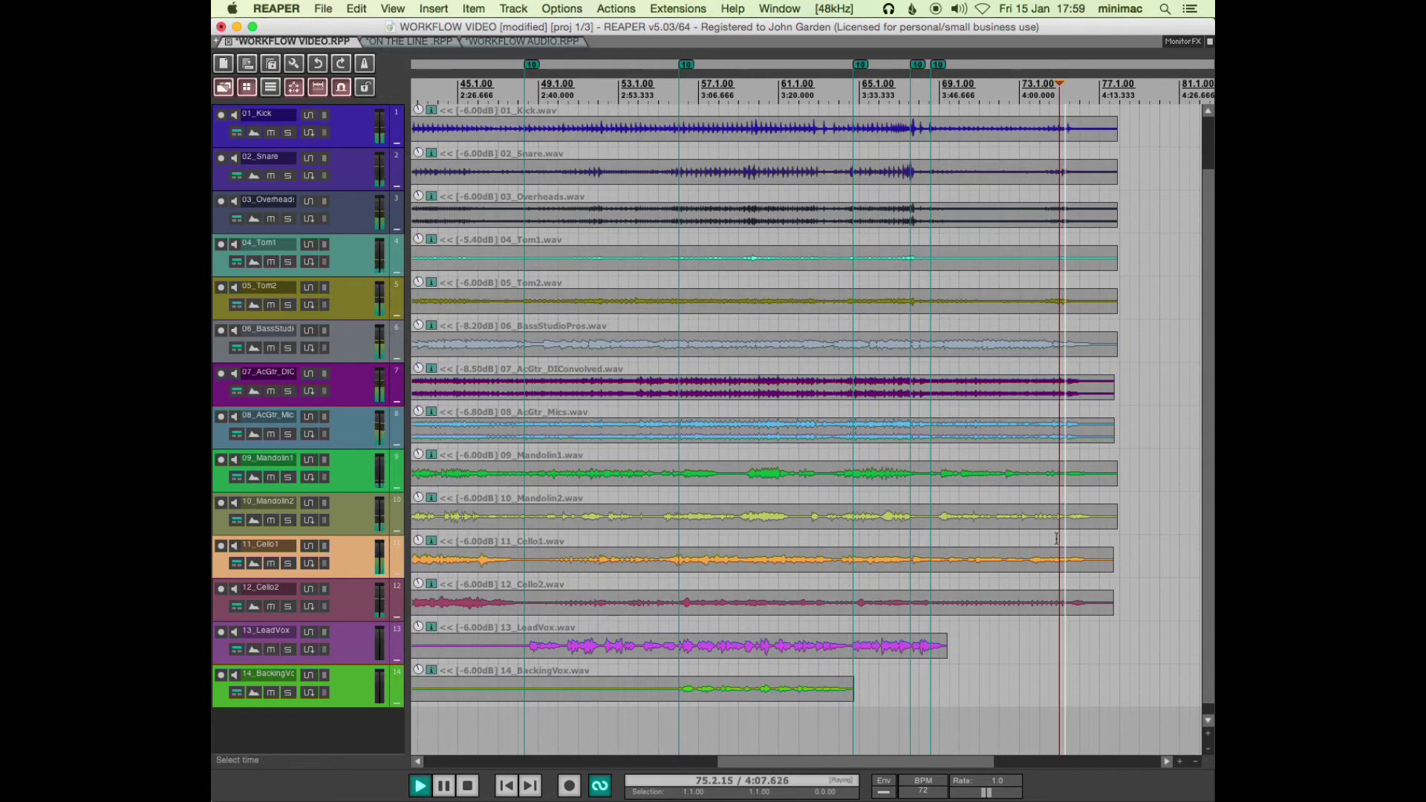
key("m")
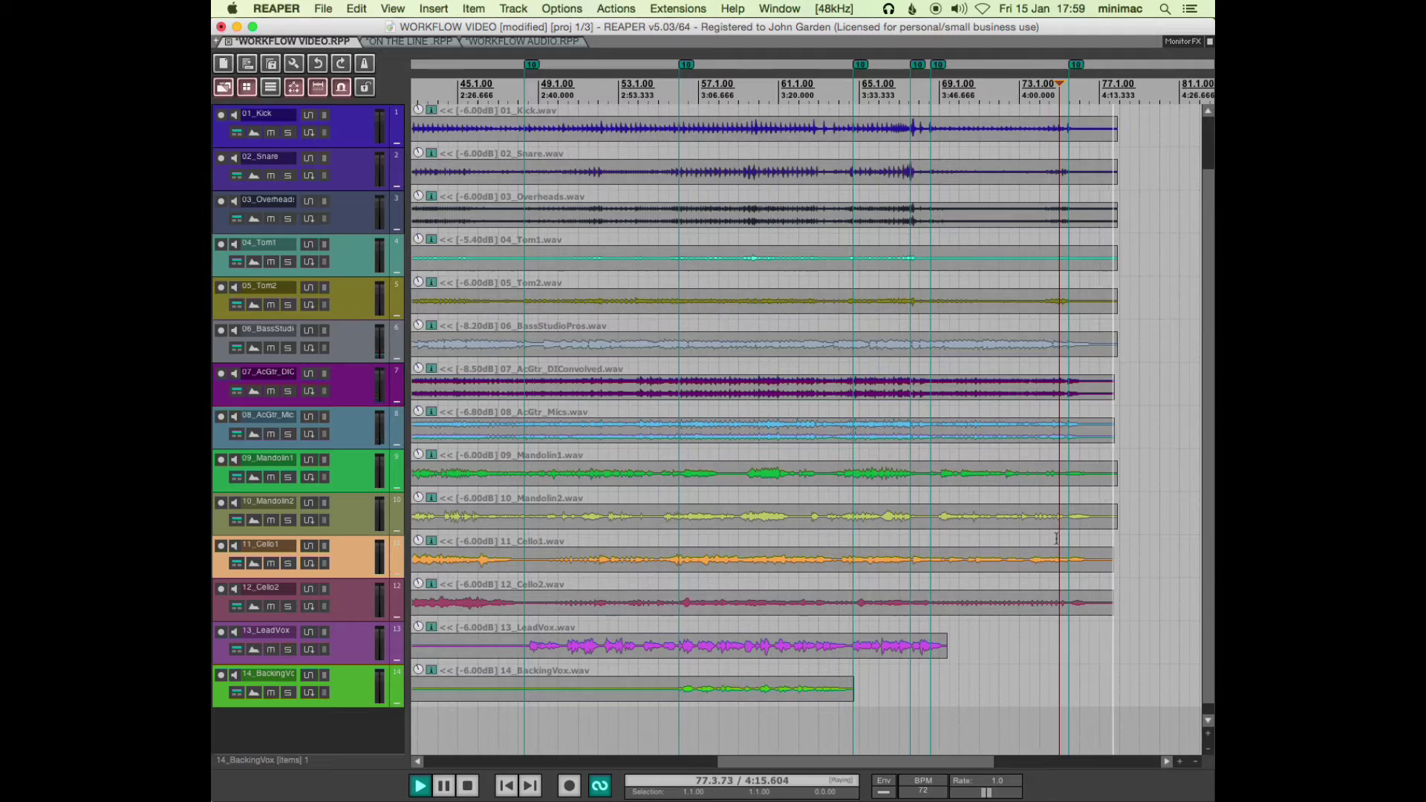
- Stop playback, jump to the end of the items, and bring up the Actions list
key("space")
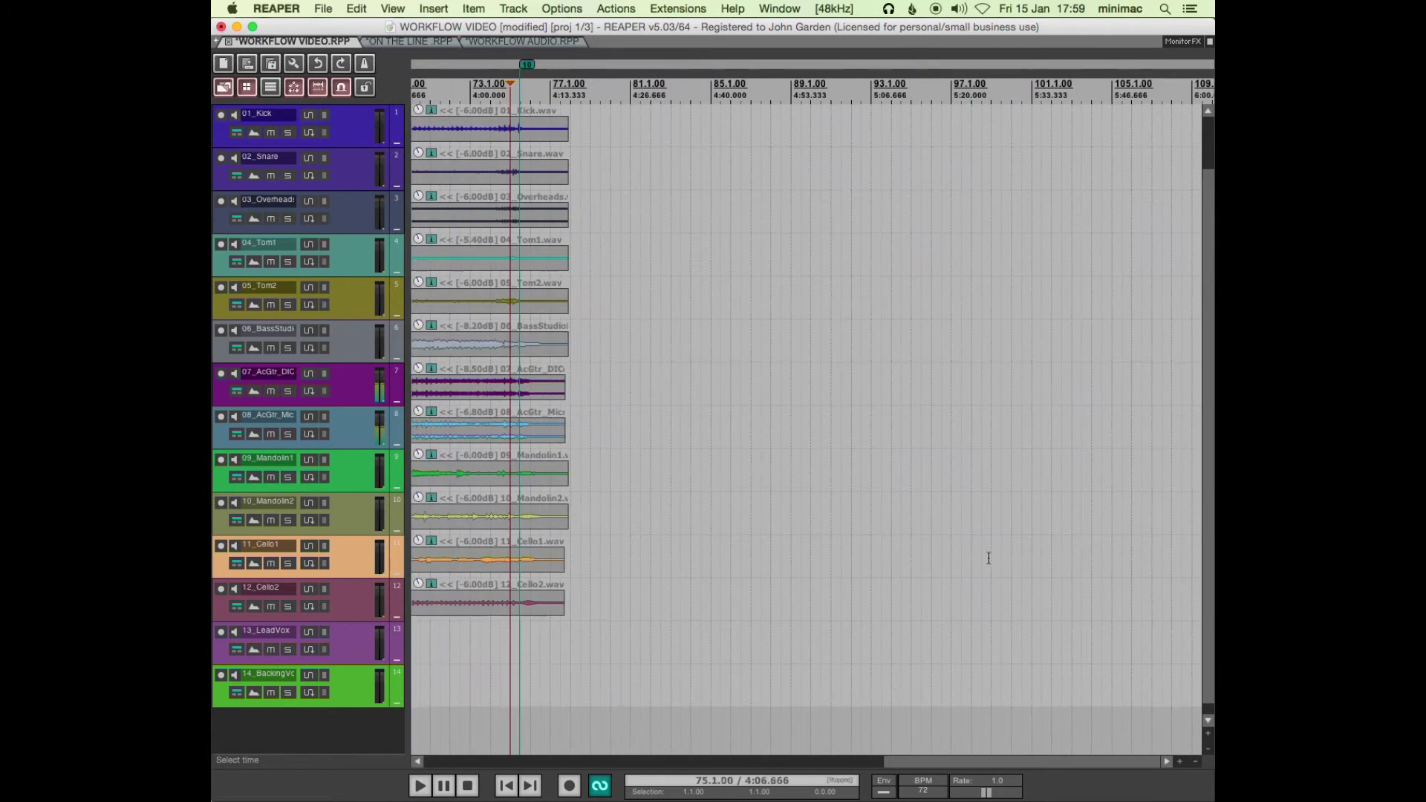
key("End")
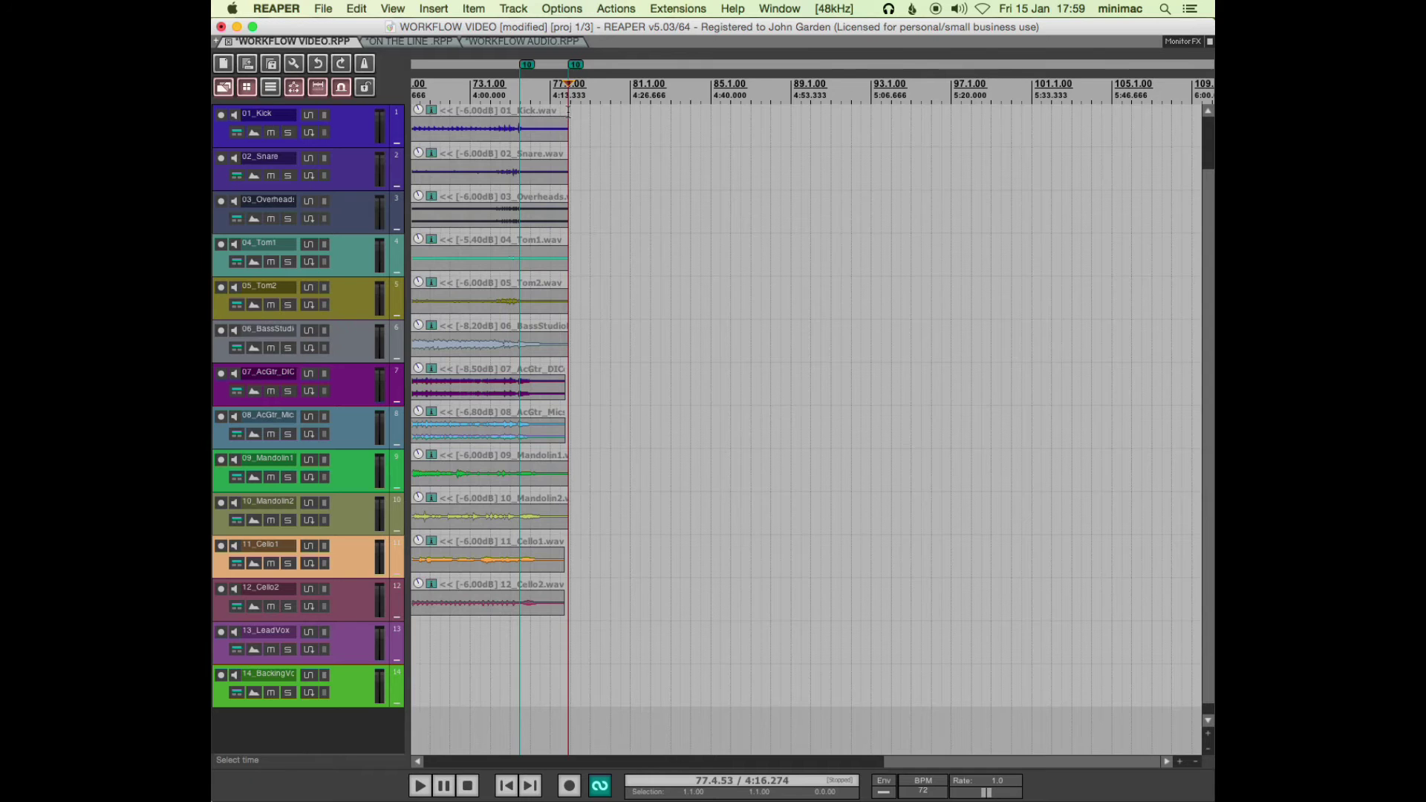
scroll(567, 112, "left", 10)
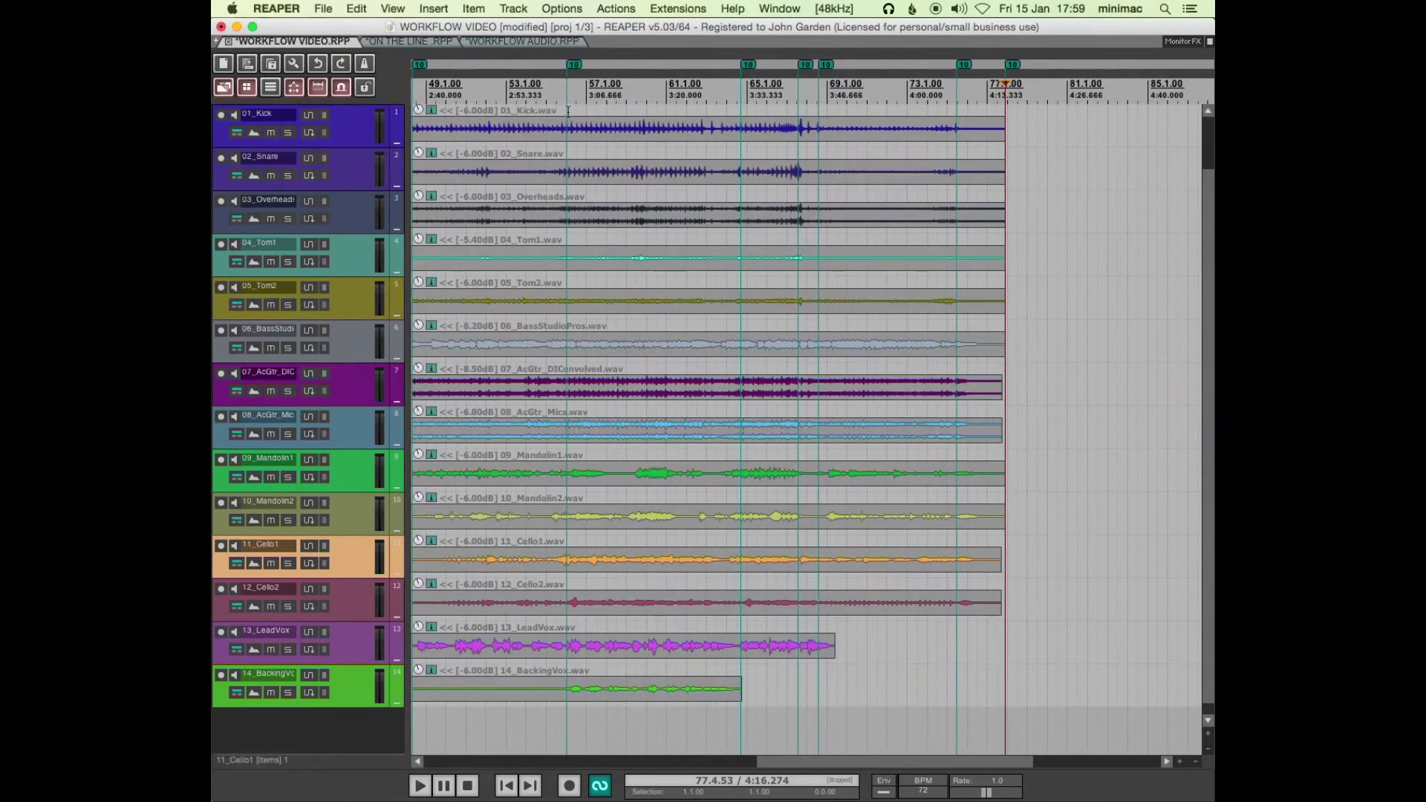
key("question")
- Identify Home as 'Go to start of project', check the end-of-project keys, and return to 1.1.00
left_click(542, 113)
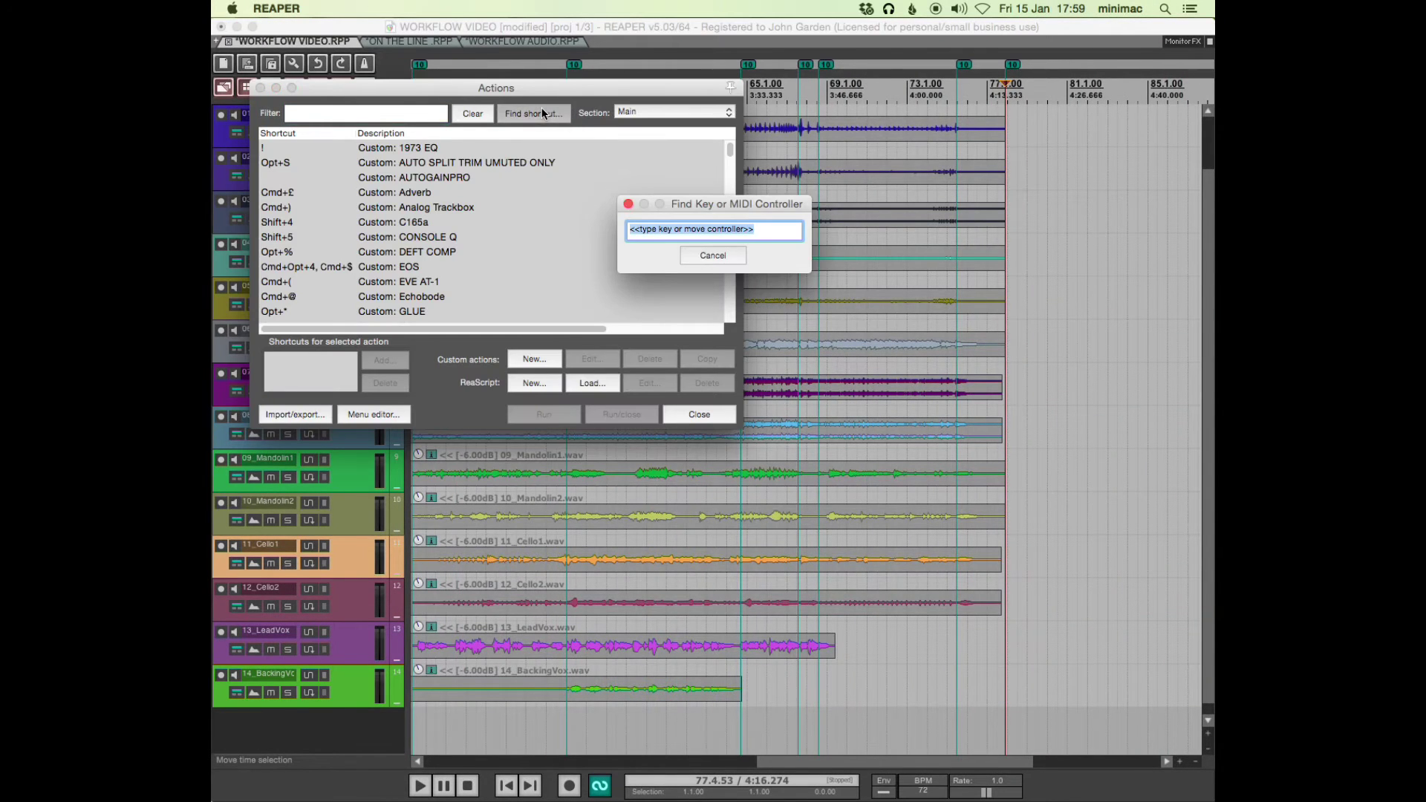
key("Home")
left_click(465, 315)
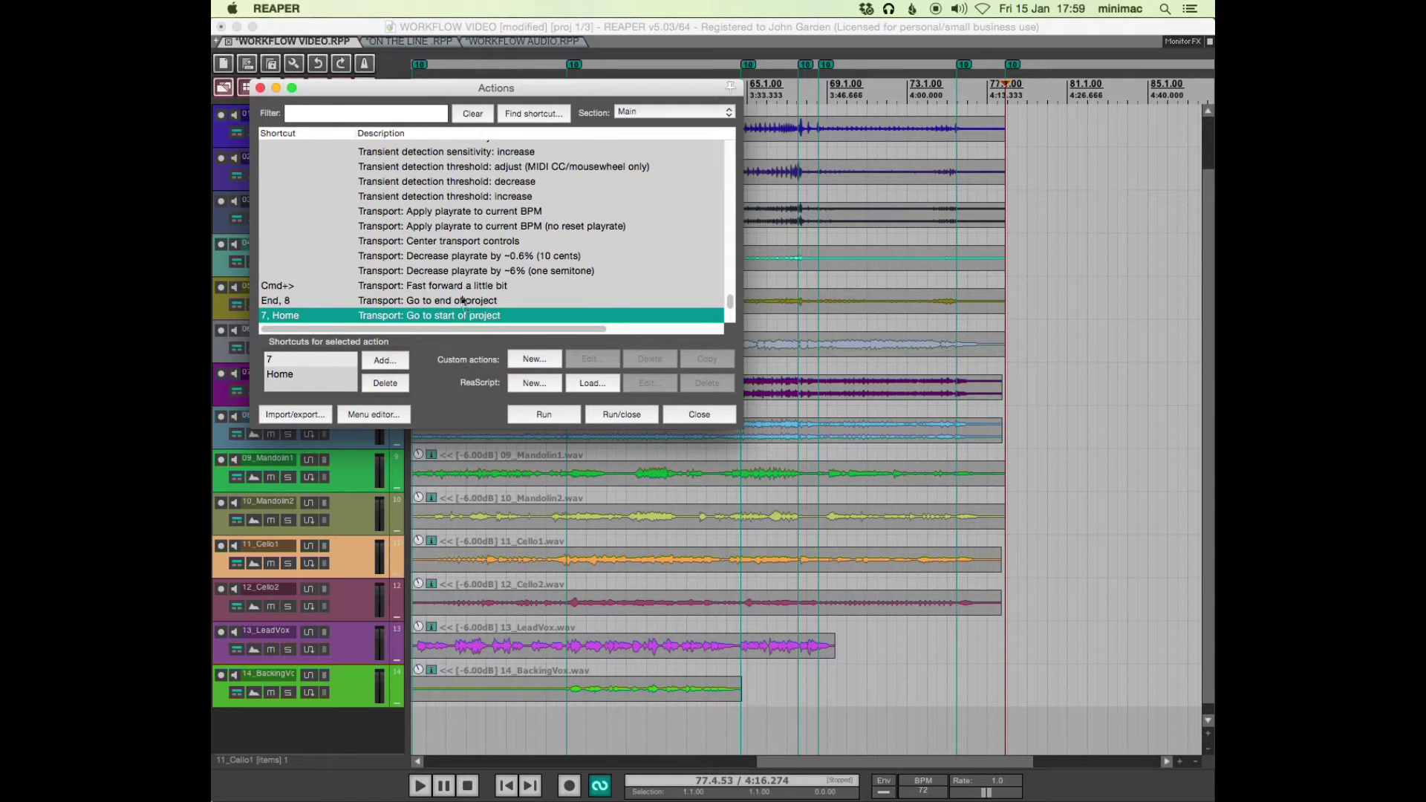
left_click(462, 301)
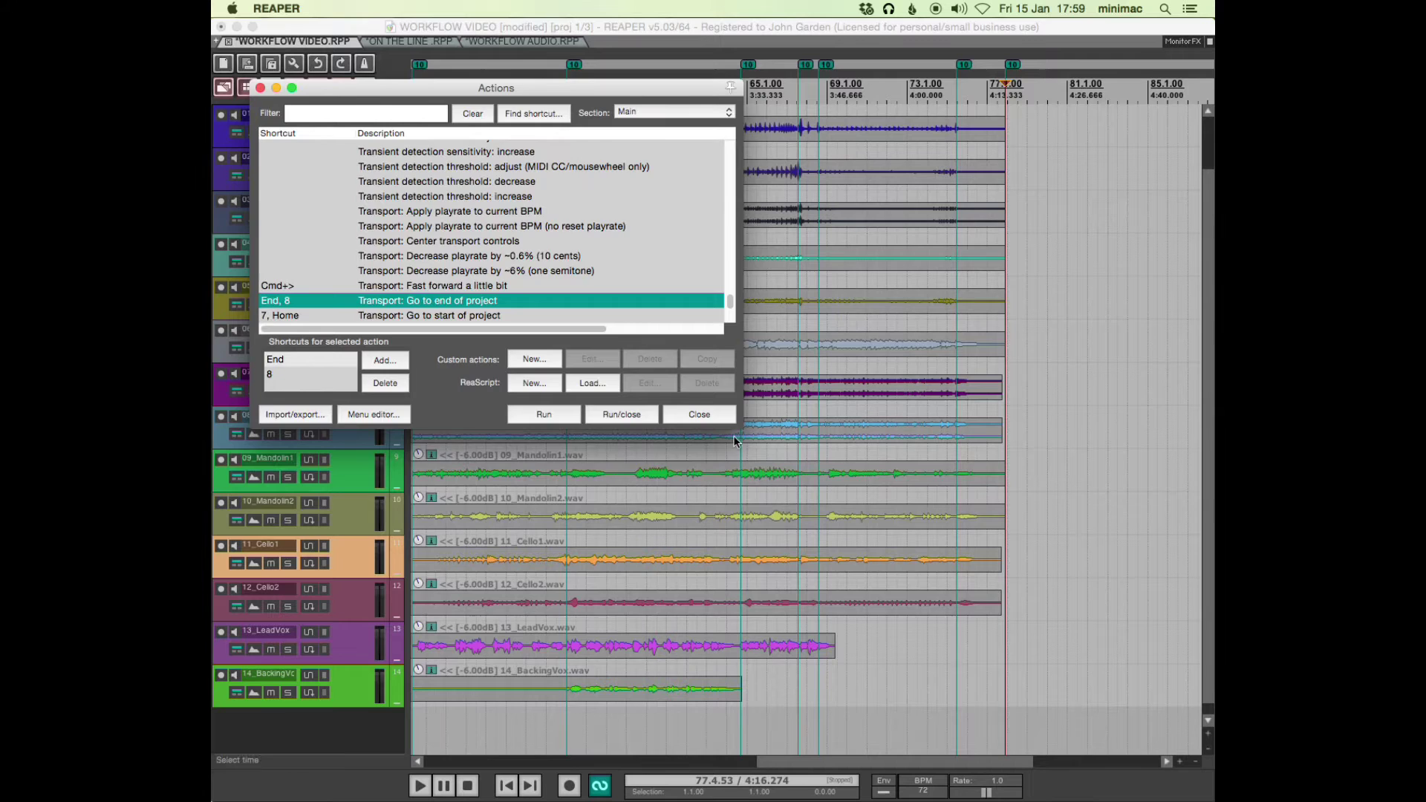
left_click(688, 425)
key("Home")
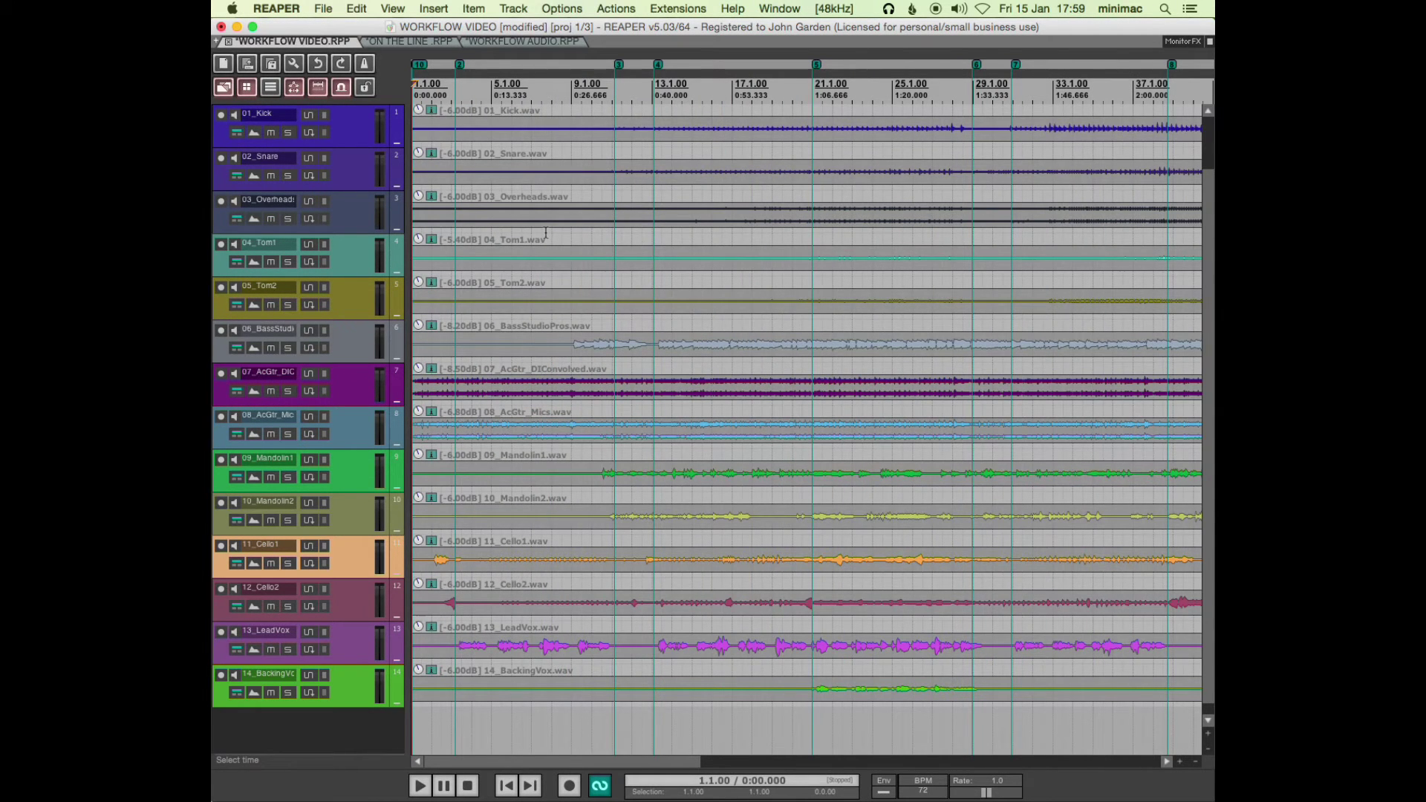
key("super+alt+shift+r")
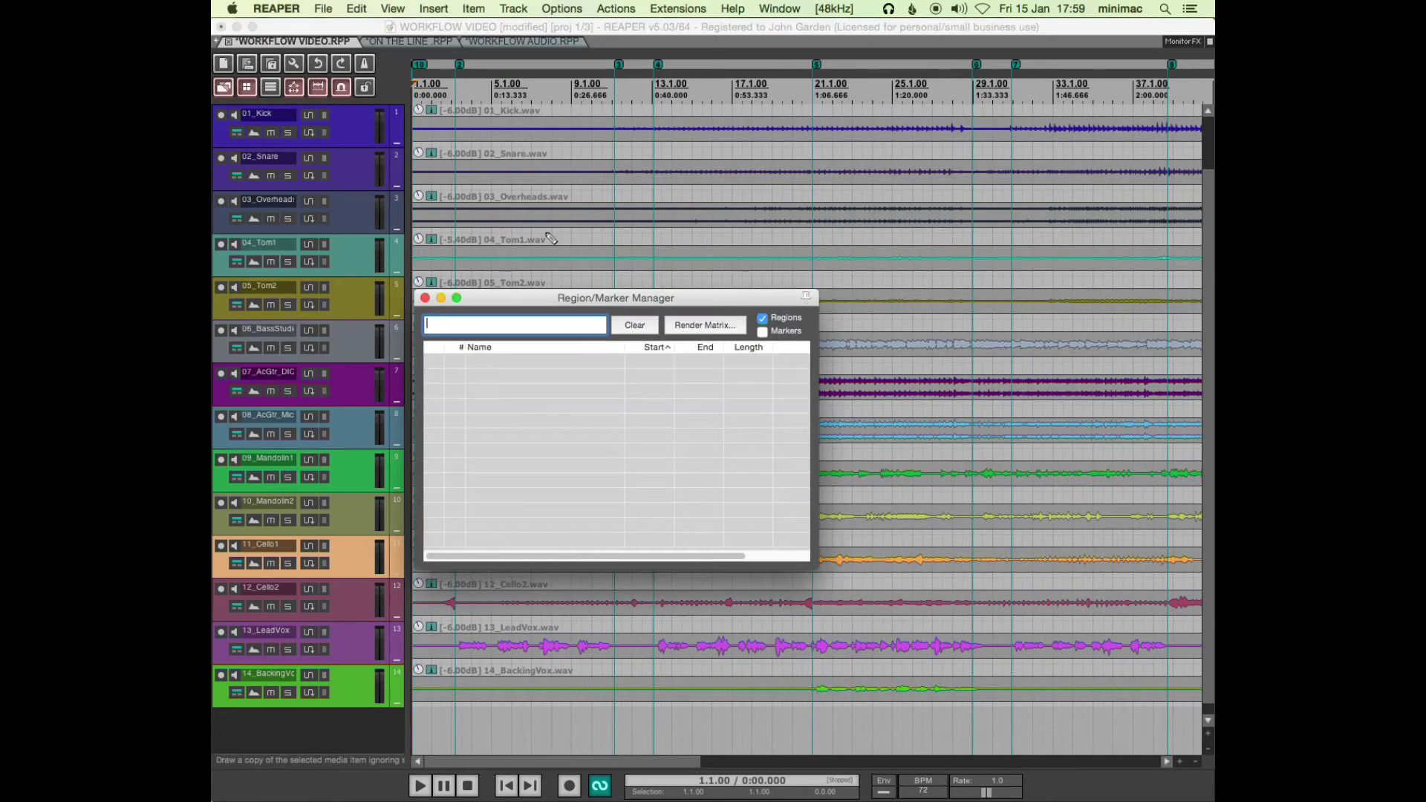
key("super+alt+shift+r")
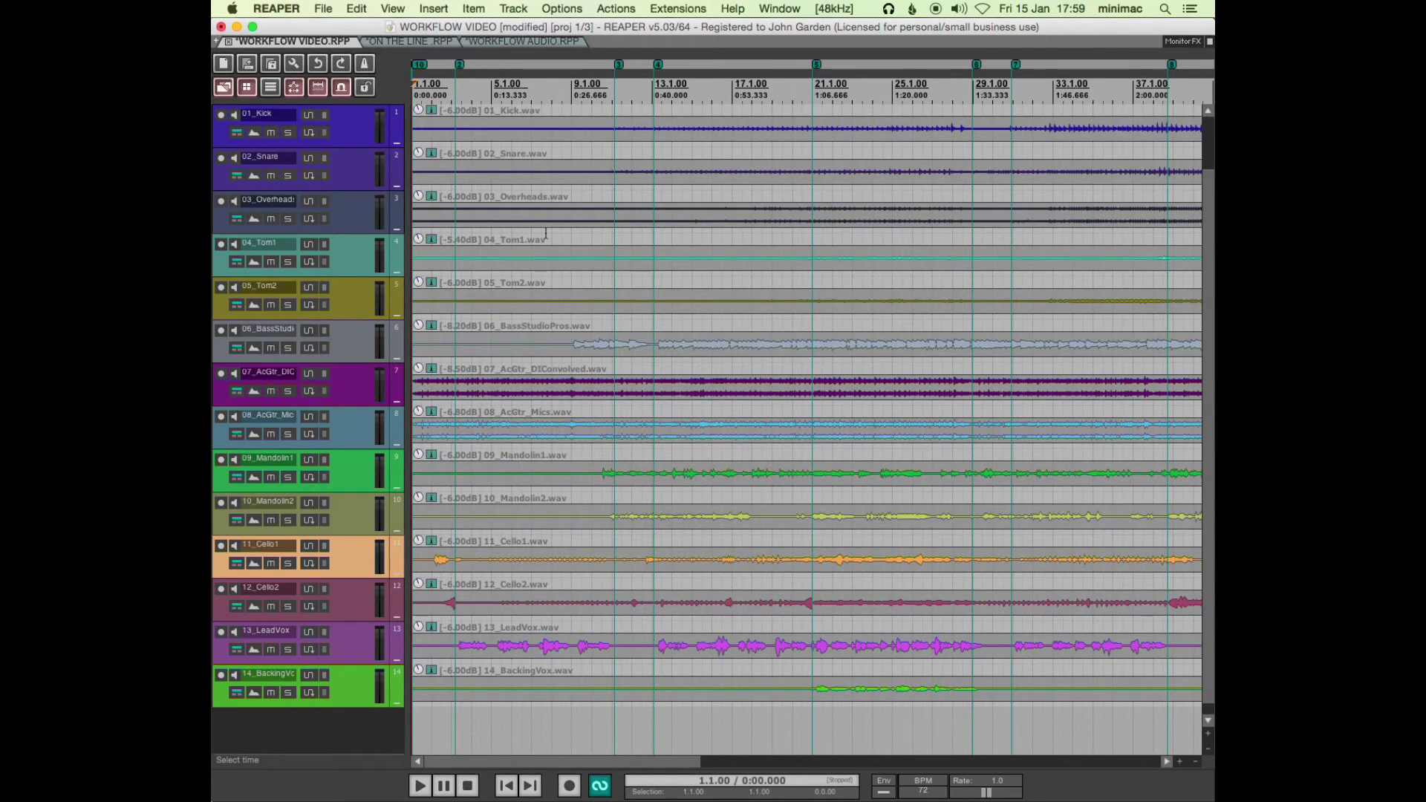
scroll(546, 233, "down", 5)
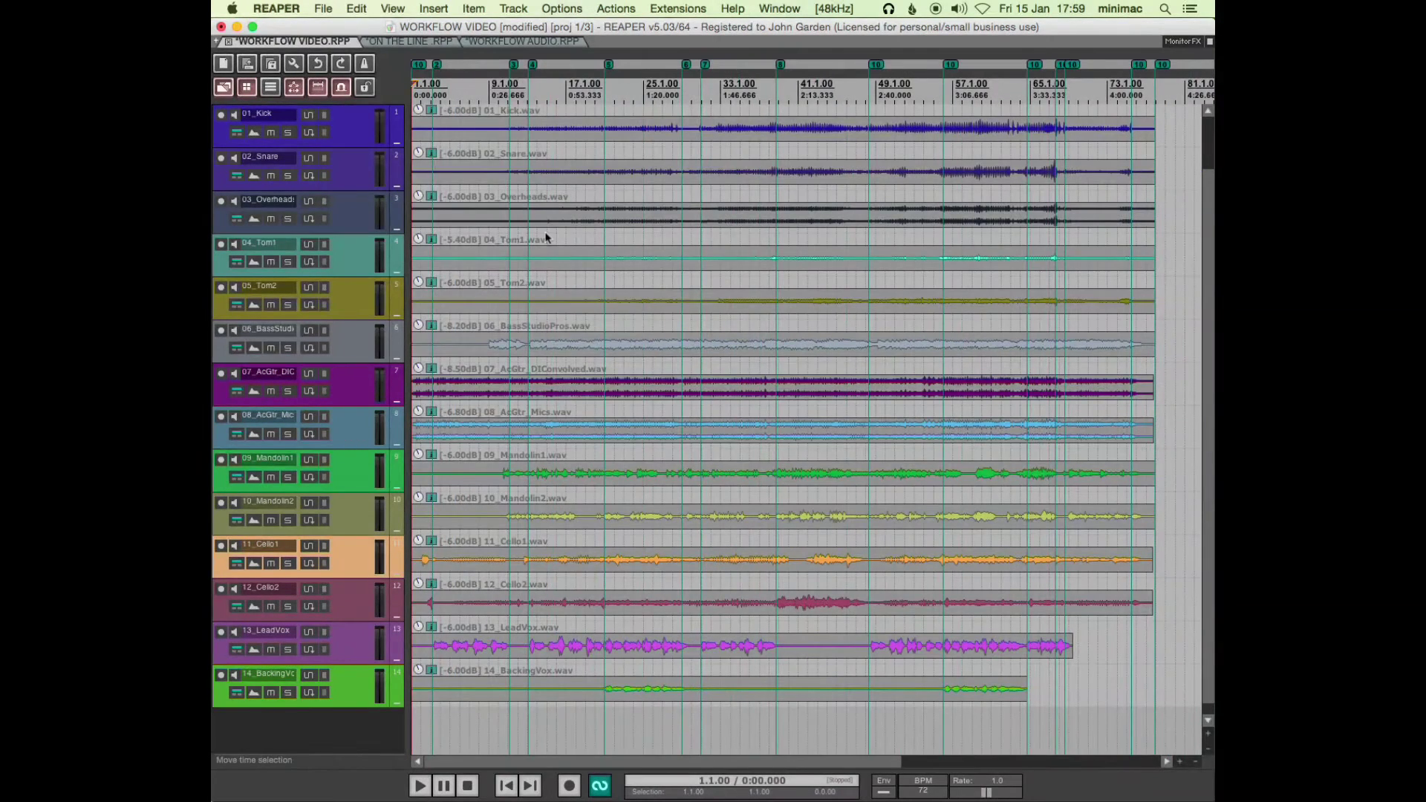
key("shift+slash")
left_click(534, 113)
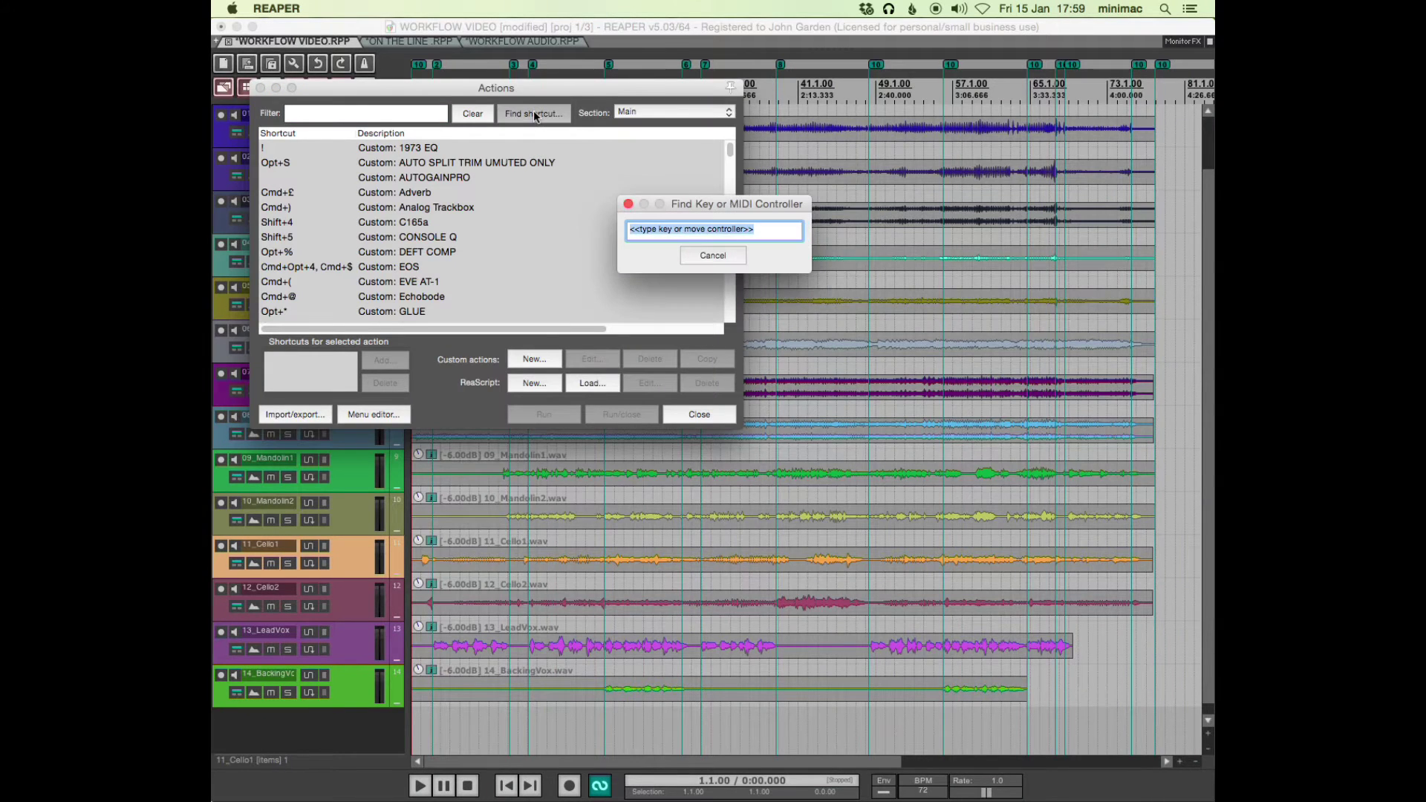
key("k")
key("Return")
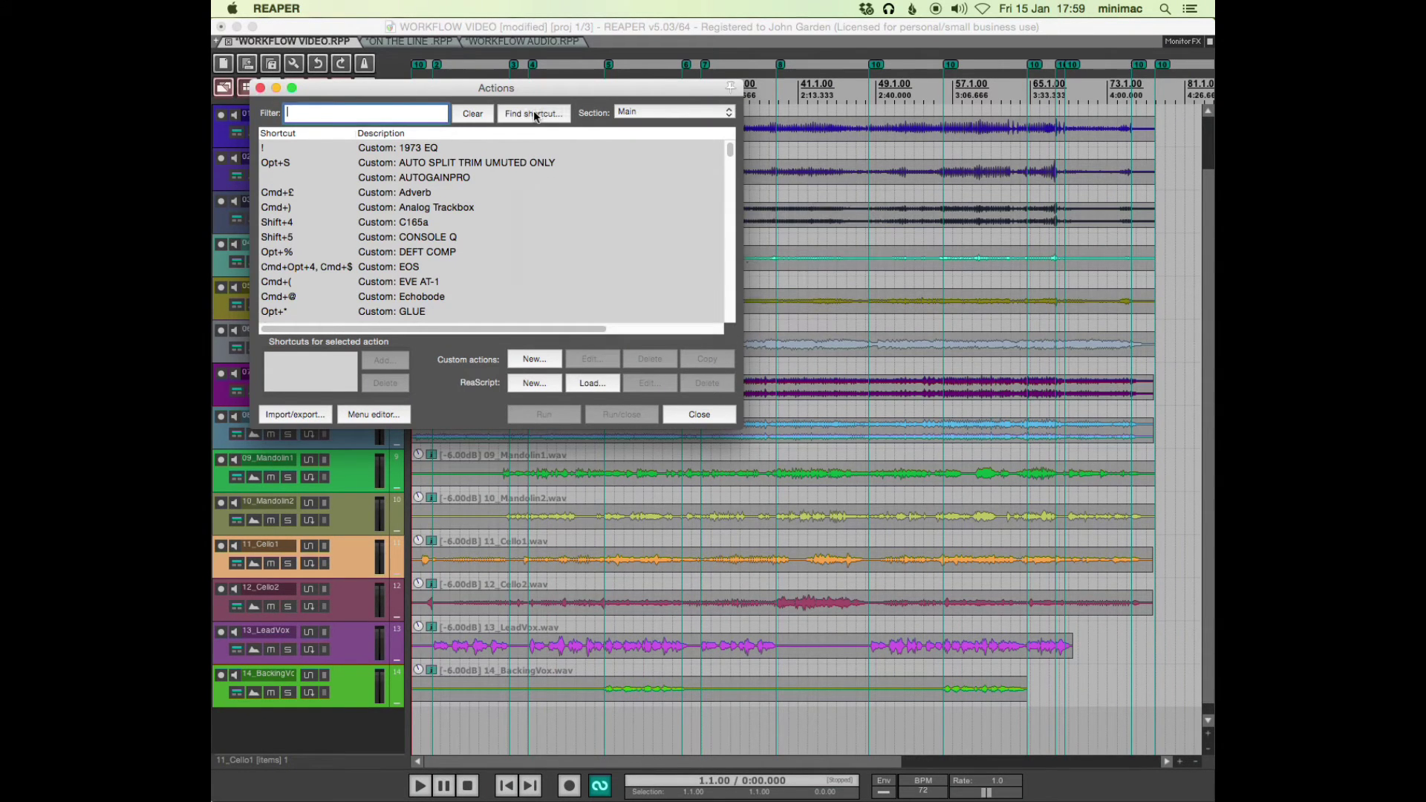
left_click(533, 114)
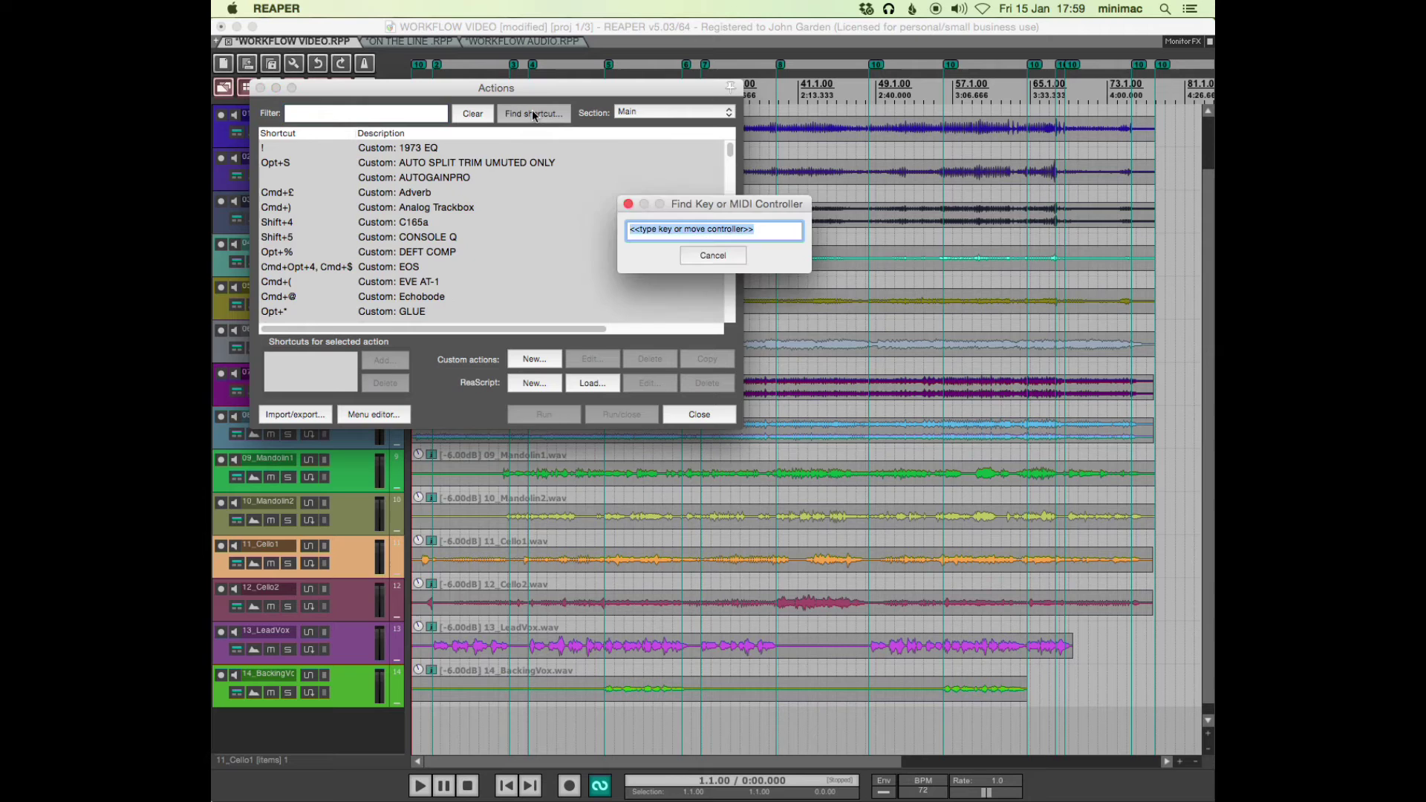
key("ctrl+shift+m")
left_click(456, 315)
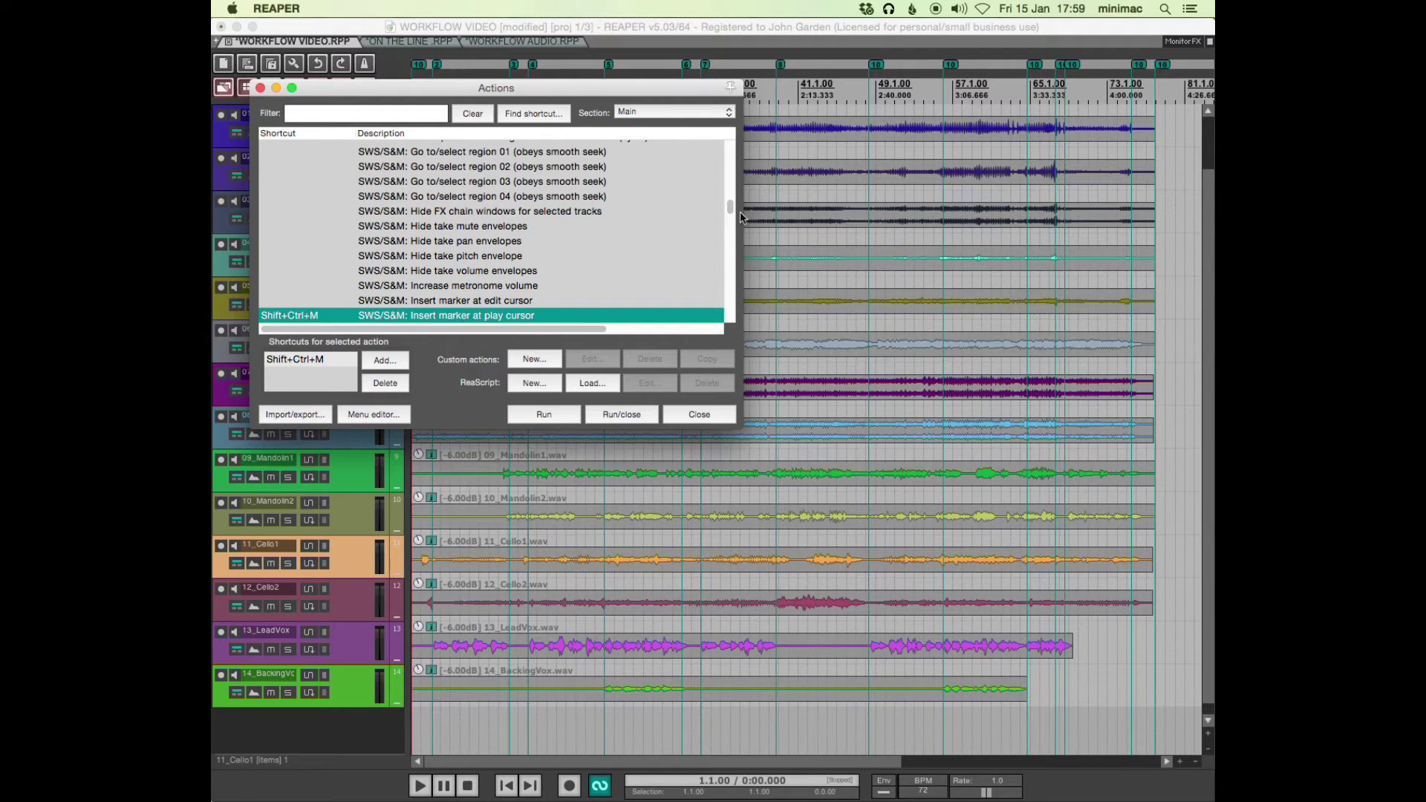
left_click_drag(732, 208, 730, 206)
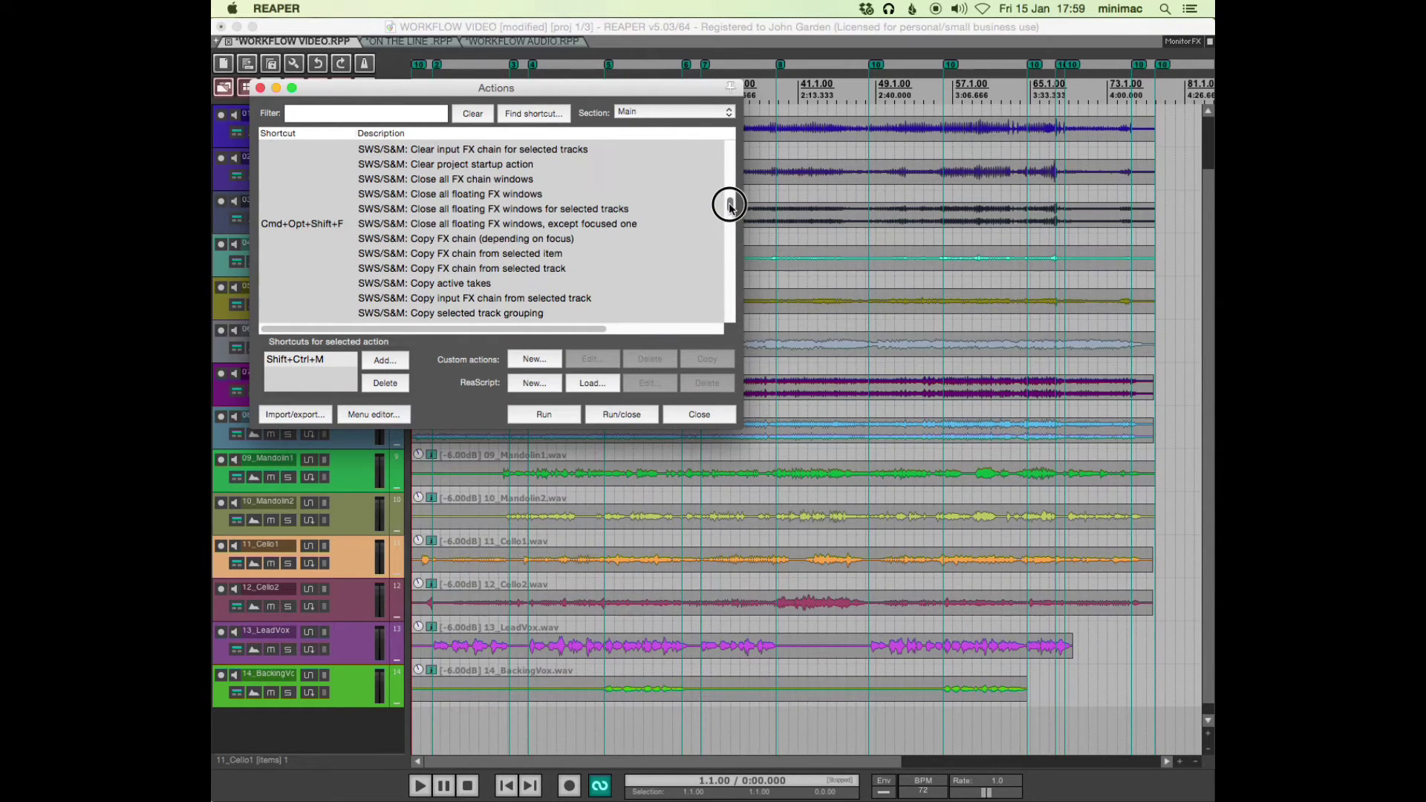
left_click(546, 120)
key("ctrl+shift+m")
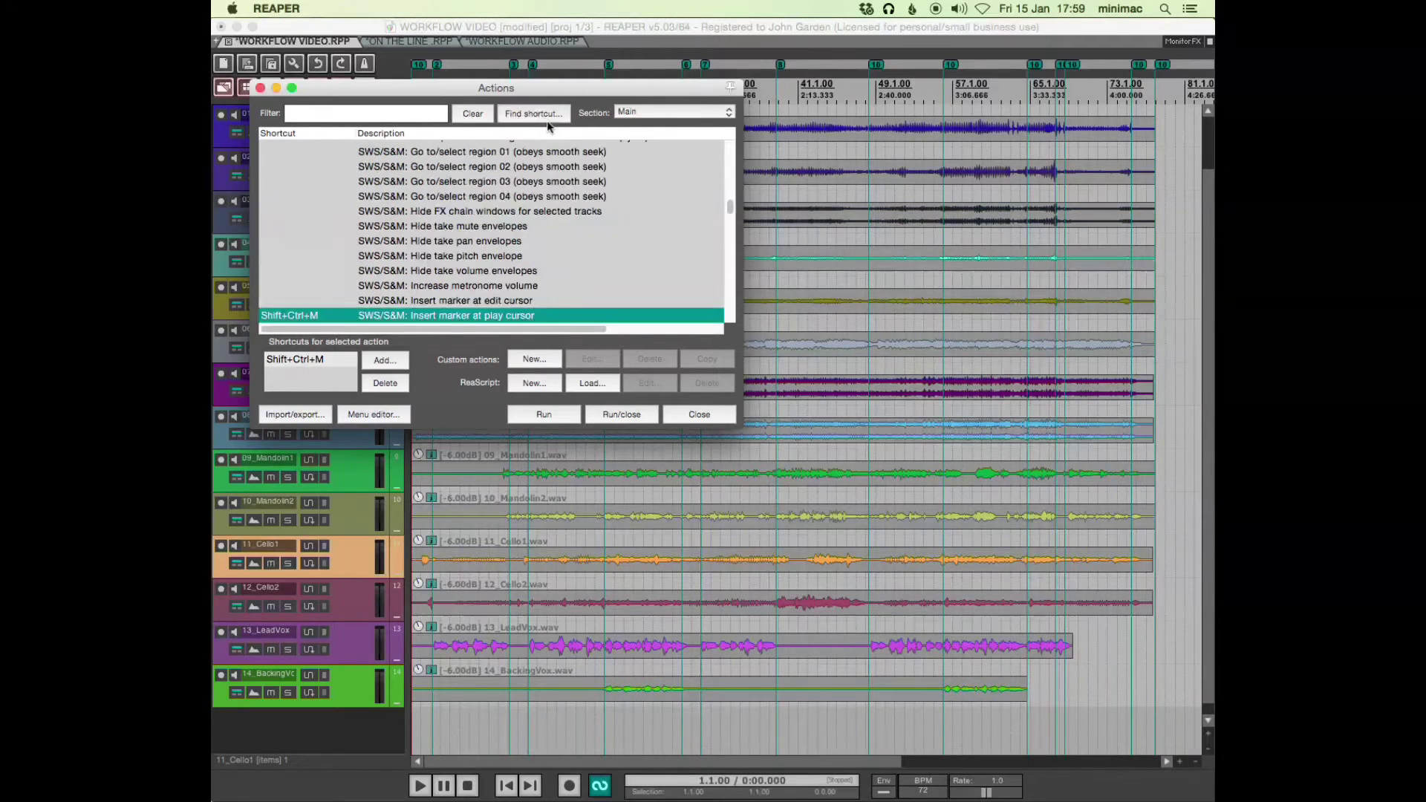
left_click(698, 414)
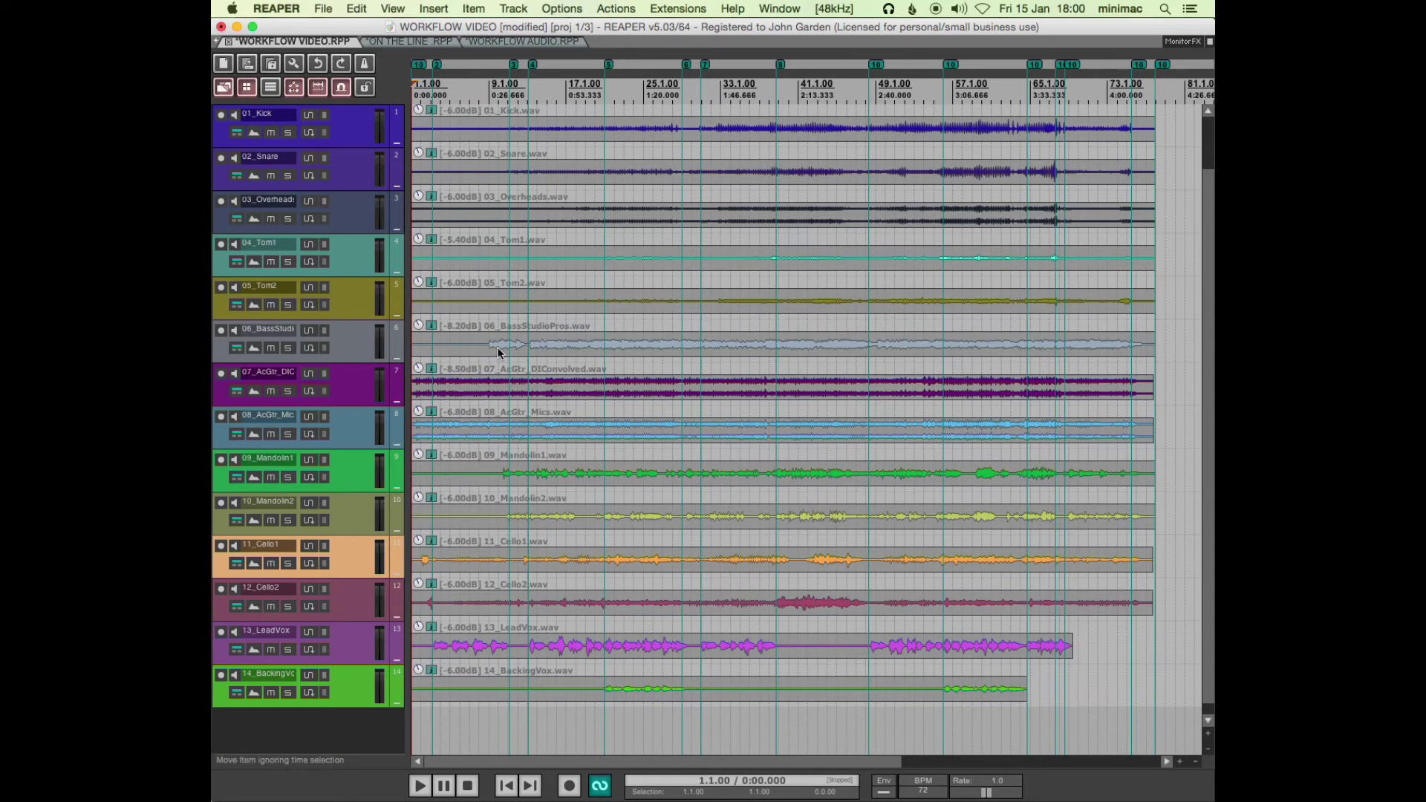
- Play from bar 9, pause at 0:29.482, and convert the section markers into regions with Shift+R
left_click(491, 327)
key("space")
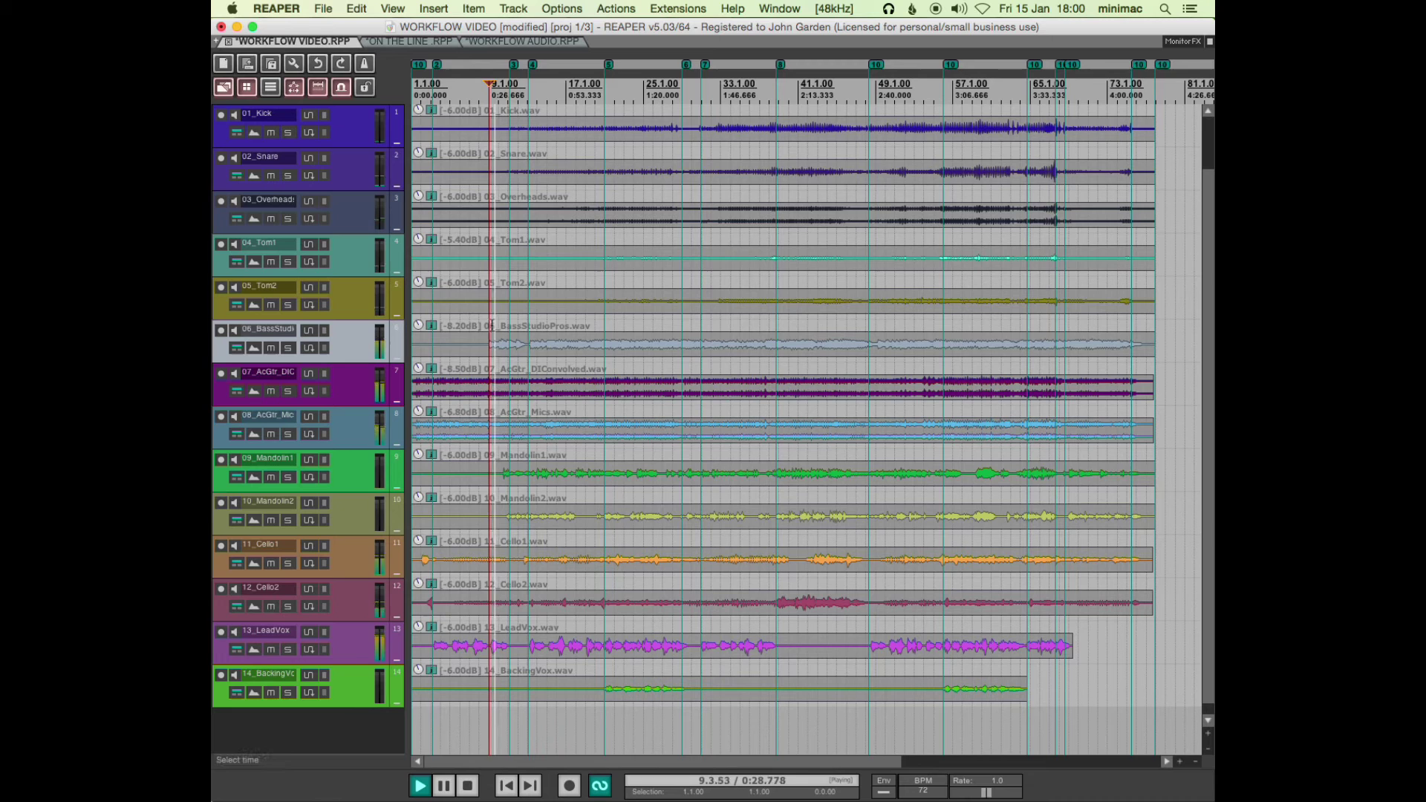
key("ctrl+space")
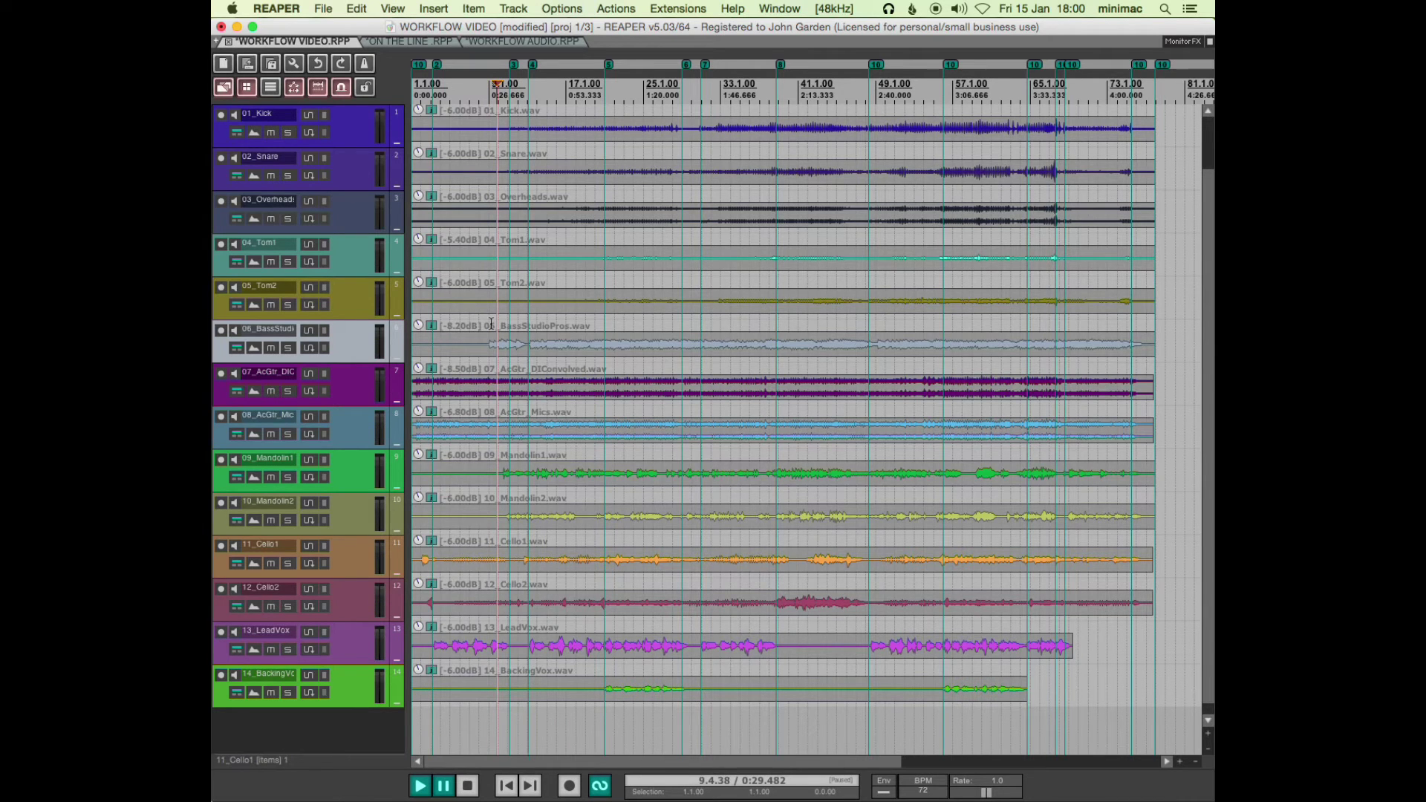
key("shift+r")
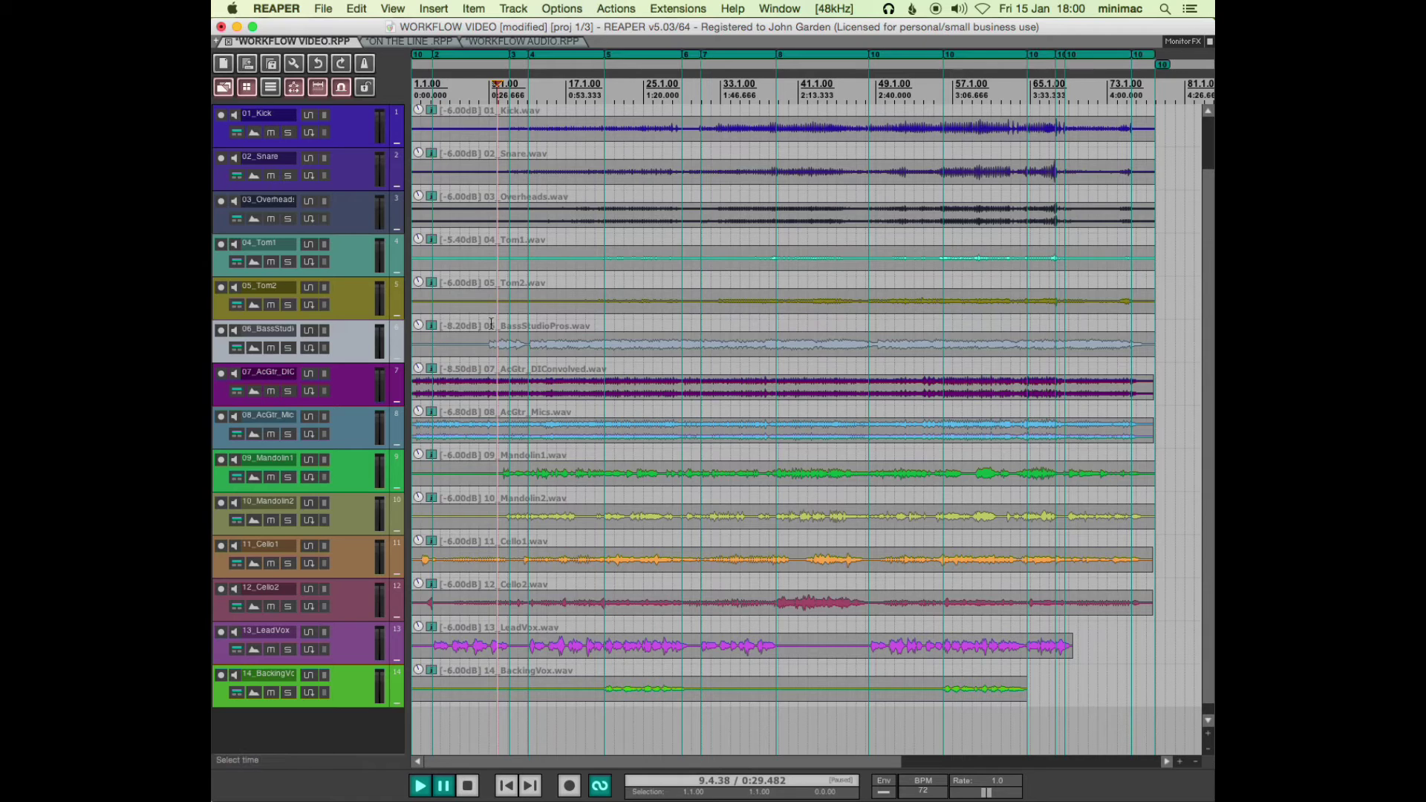
key("shift+slash")
left_click(532, 113)
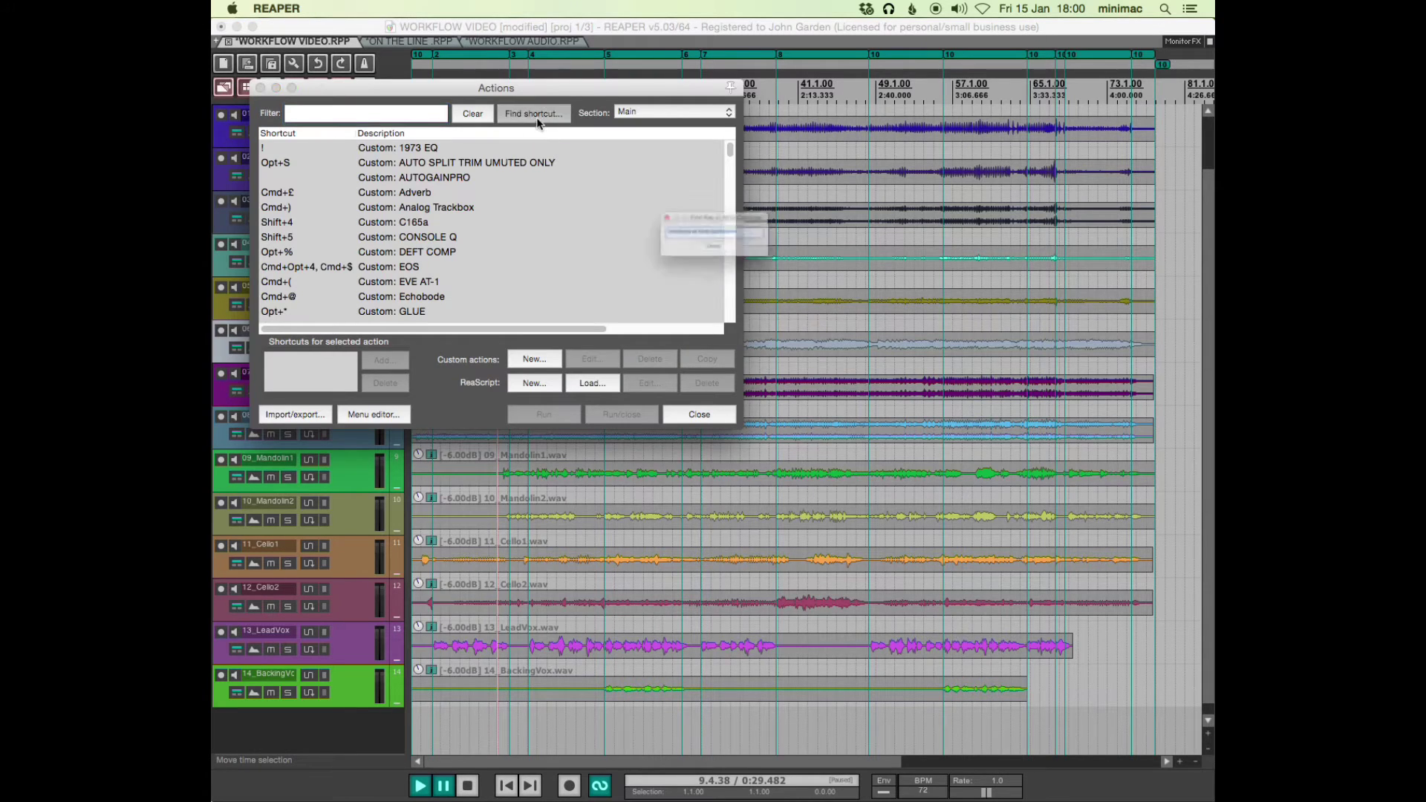
key("alt+shift+m")
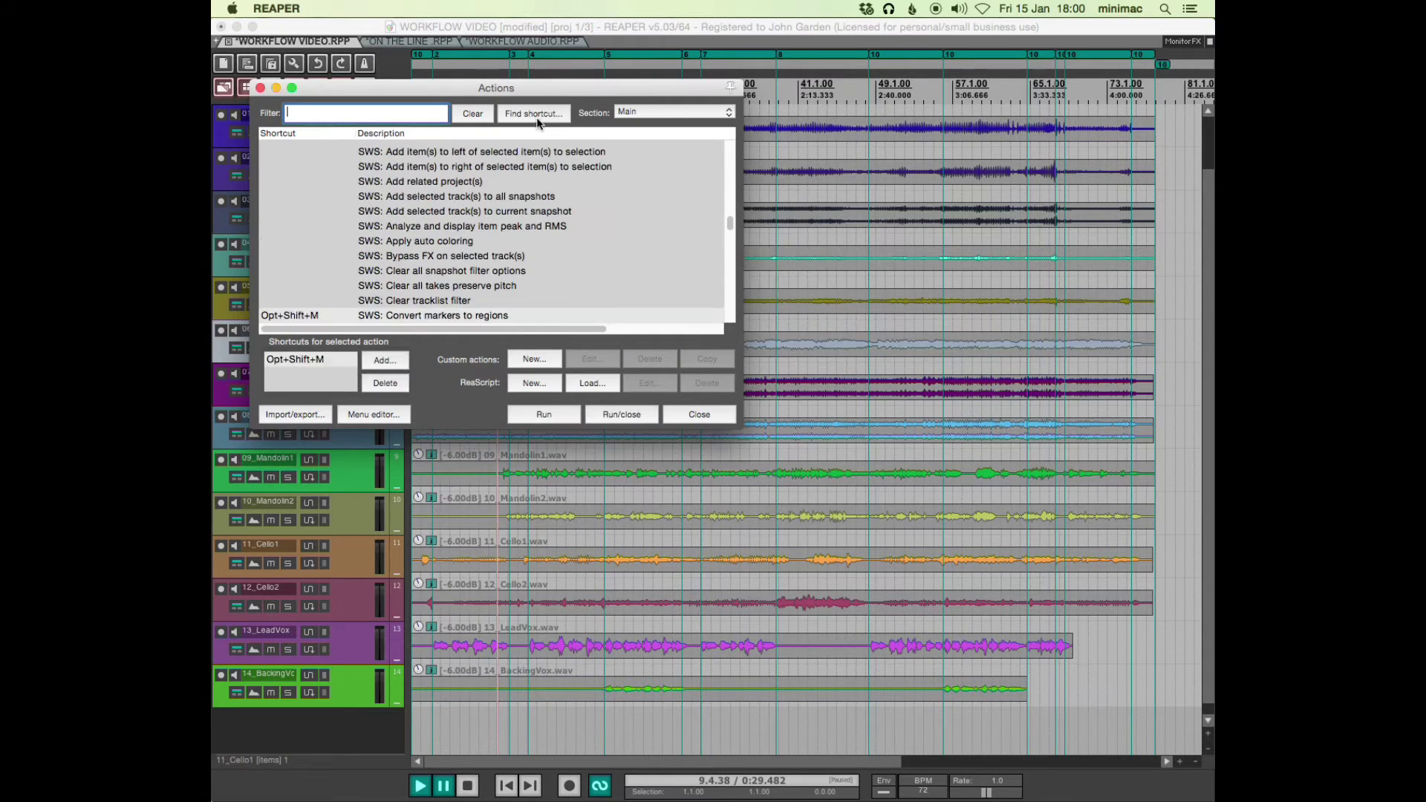
left_click(461, 317)
left_click(679, 418)
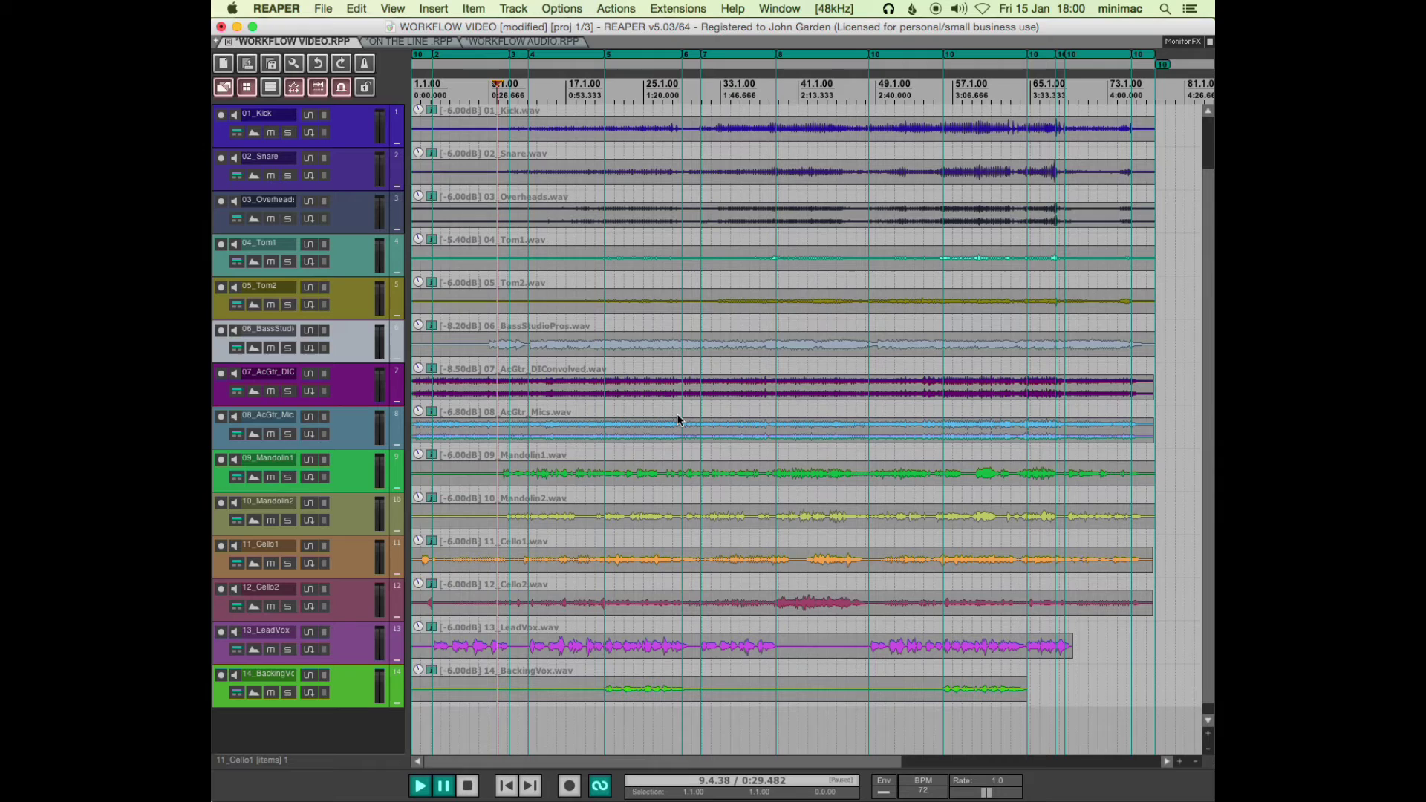
- Open the Region/Marker Manager, select region R1, and resume playback
key("super+alt+r")
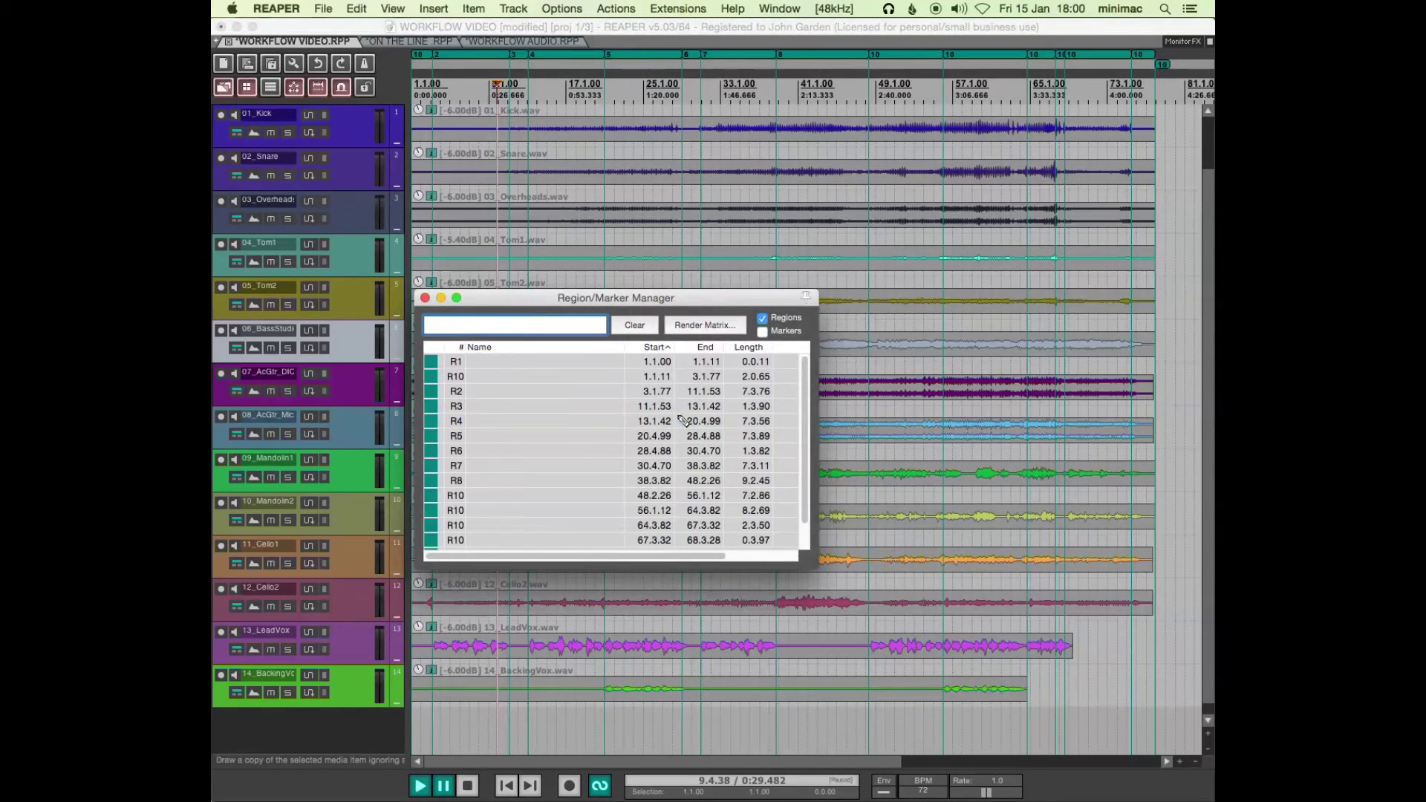
left_click(539, 360)
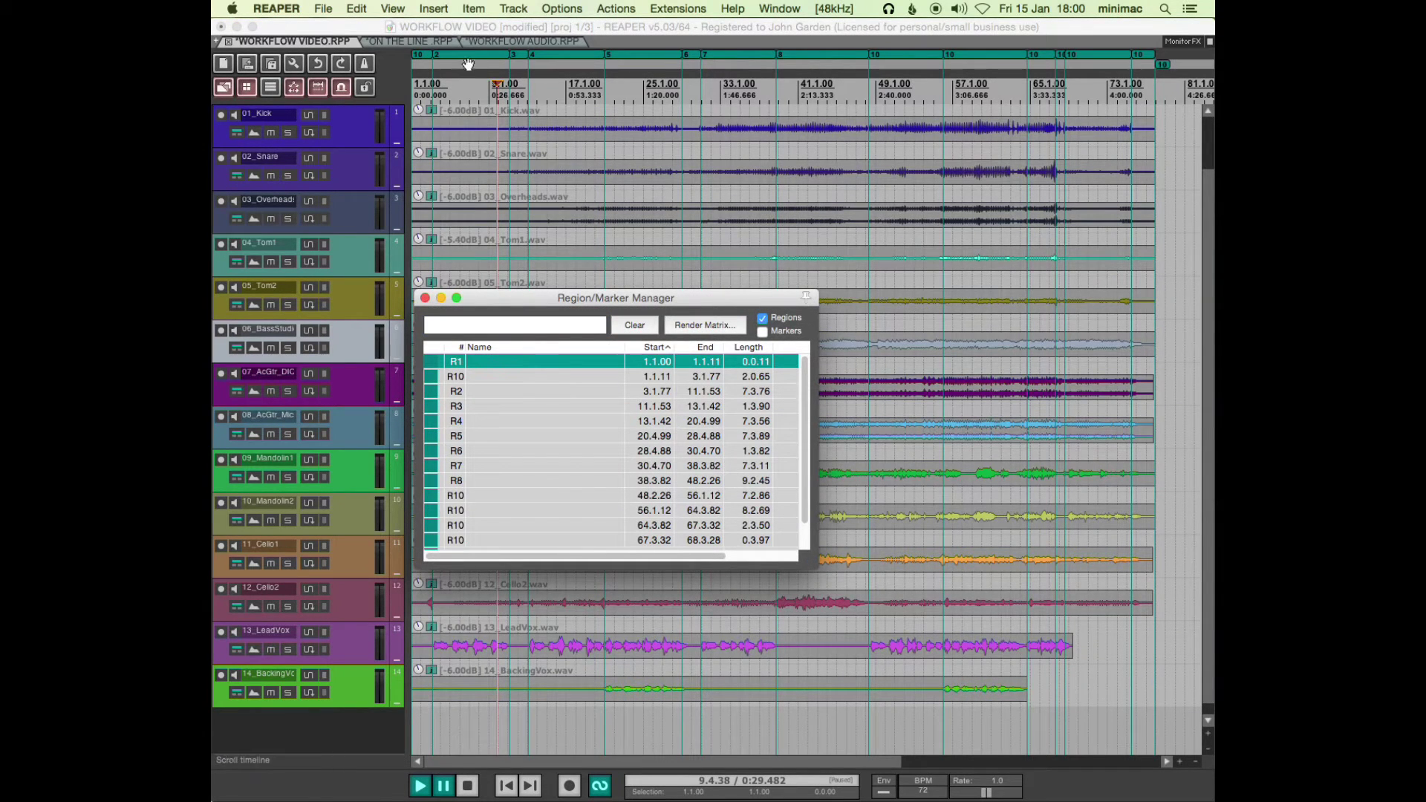
left_click(460, 764)
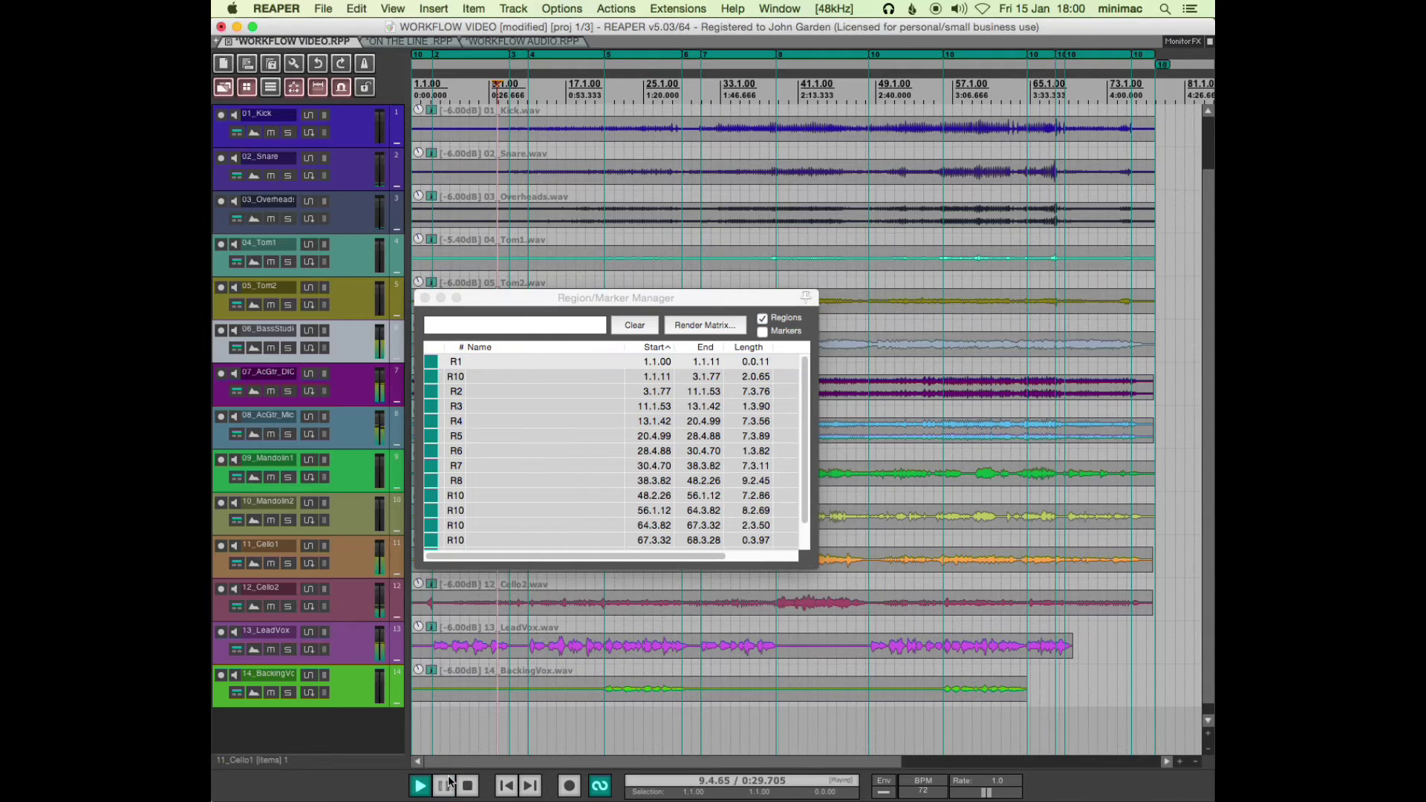
key("space")
- Audition regions R10 and R2 through R6 from the list, then jump back to R1
left_click(535, 361)
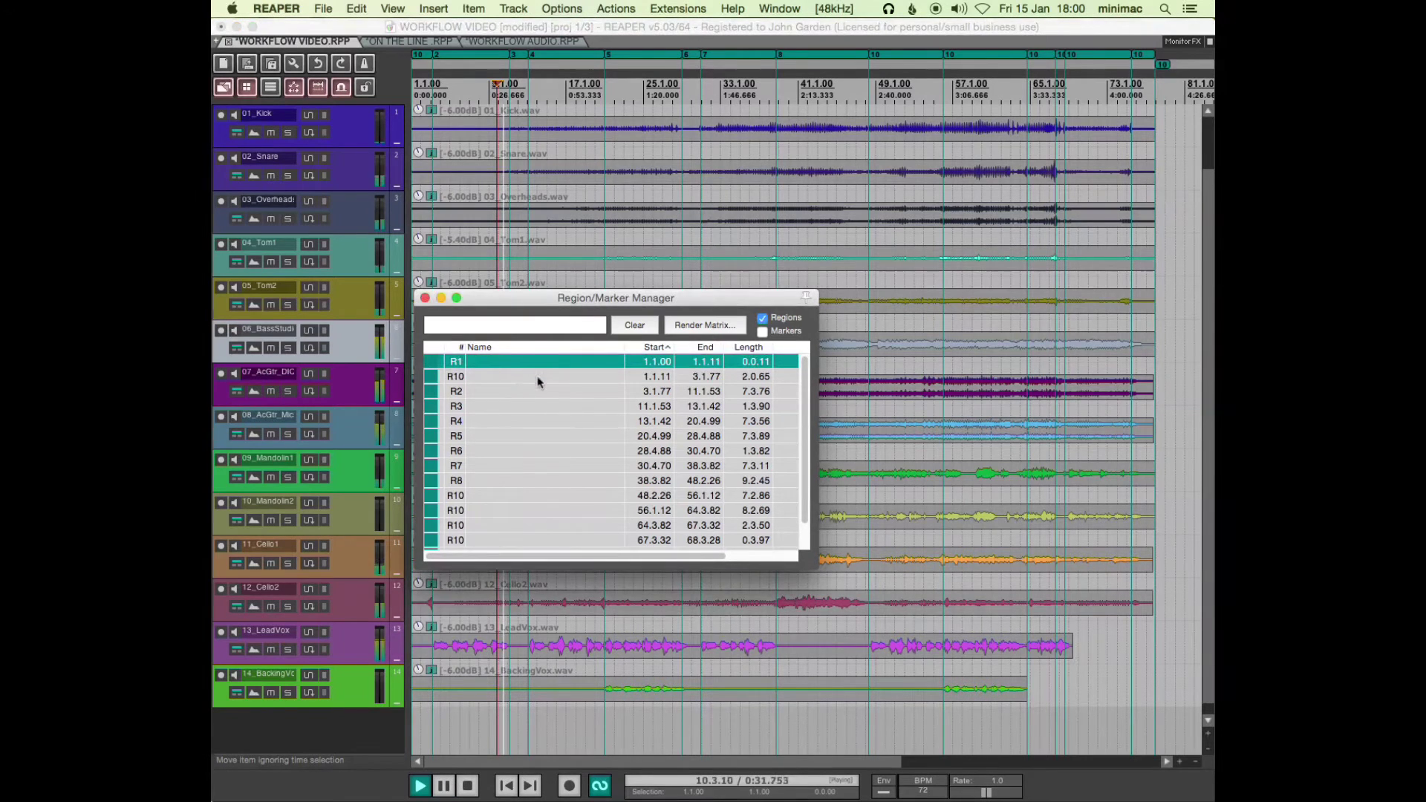
left_click(538, 376)
left_click(539, 392)
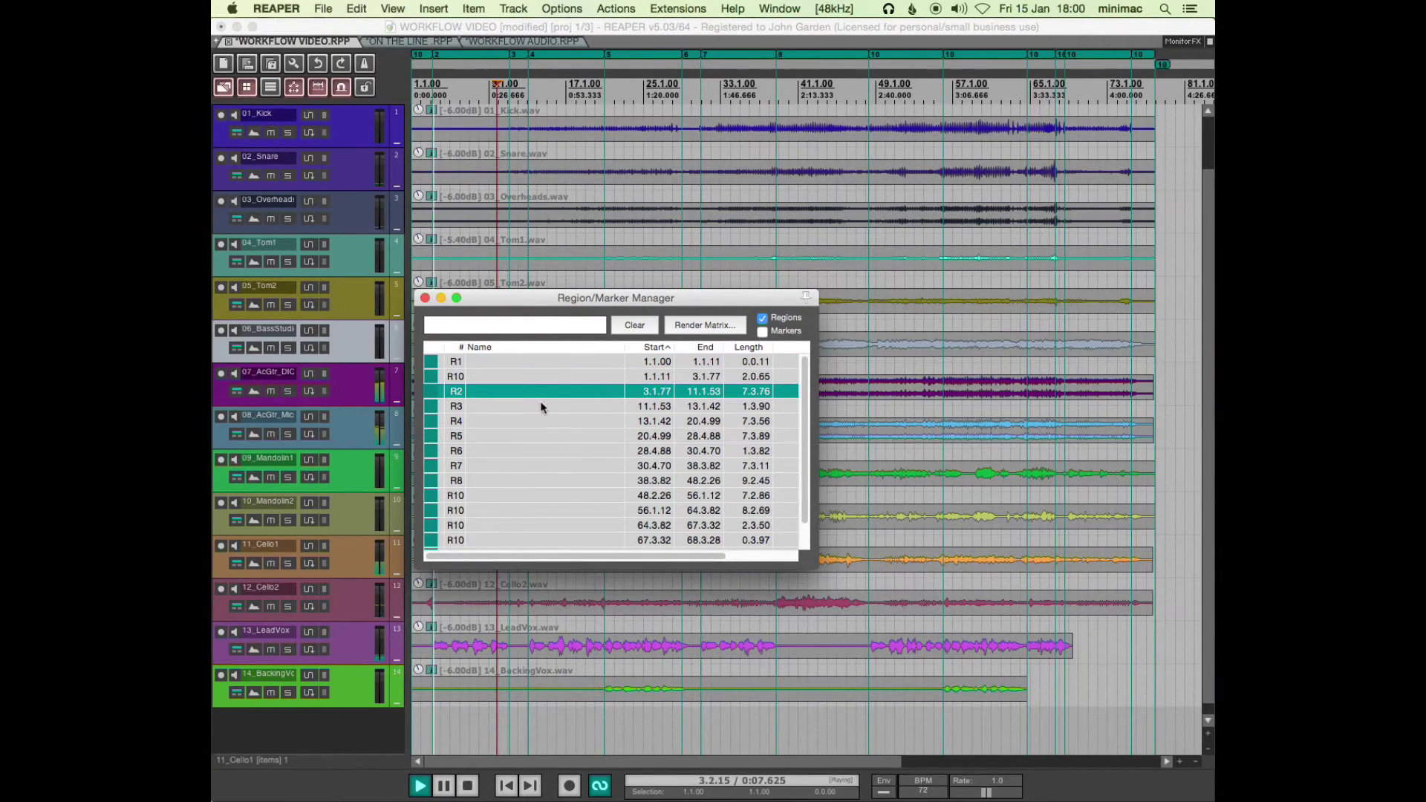
left_click(541, 407)
left_click(541, 421)
left_click(545, 436)
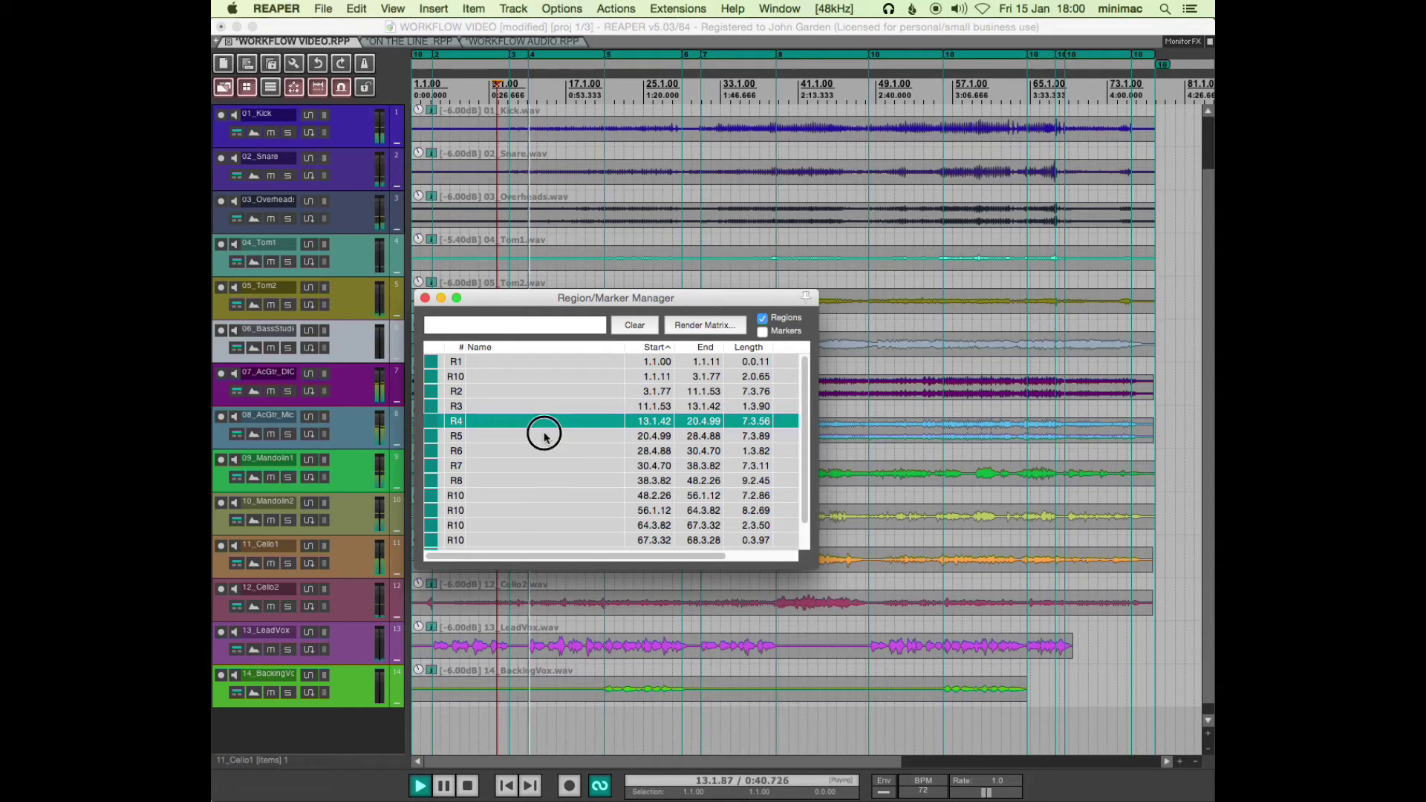
left_click(547, 451)
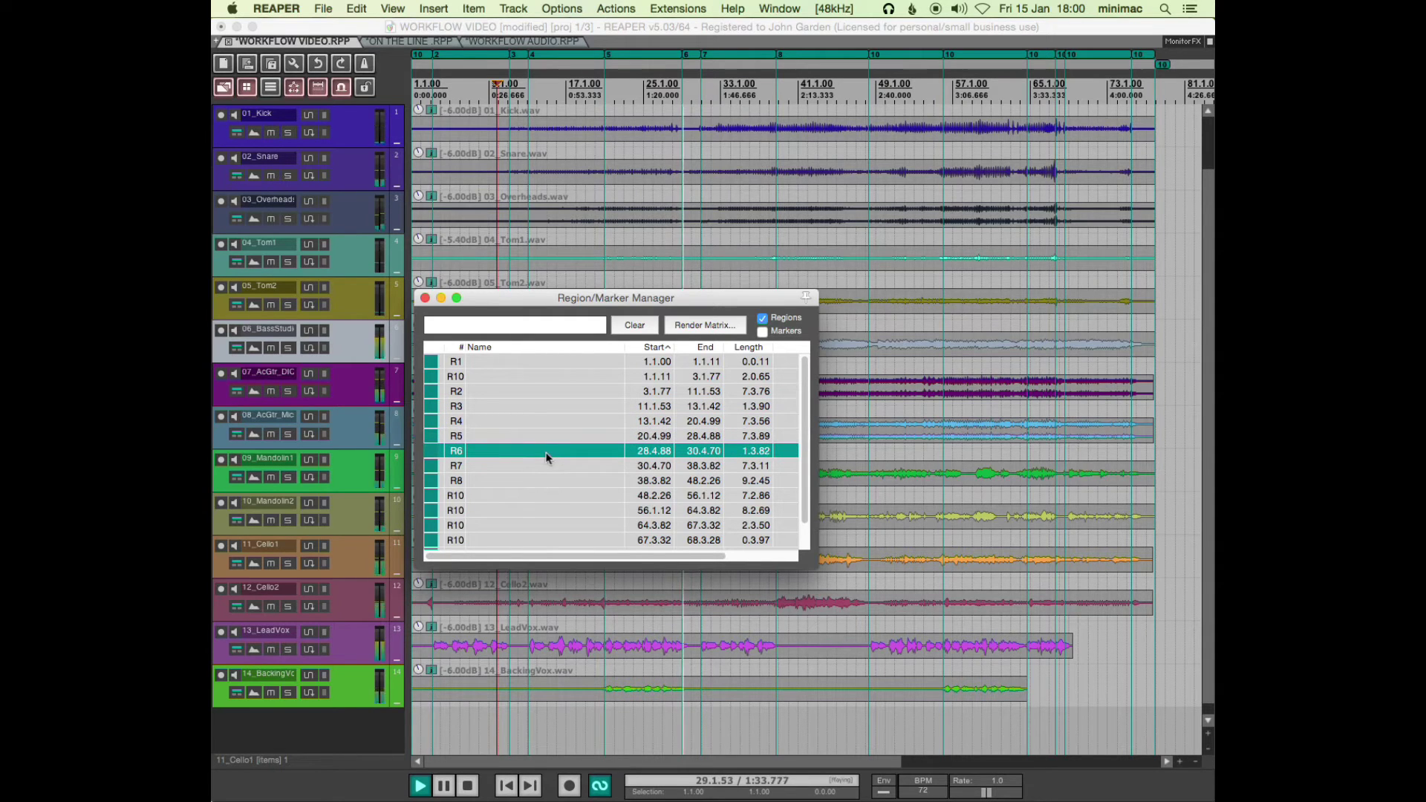
key("ctrl+space")
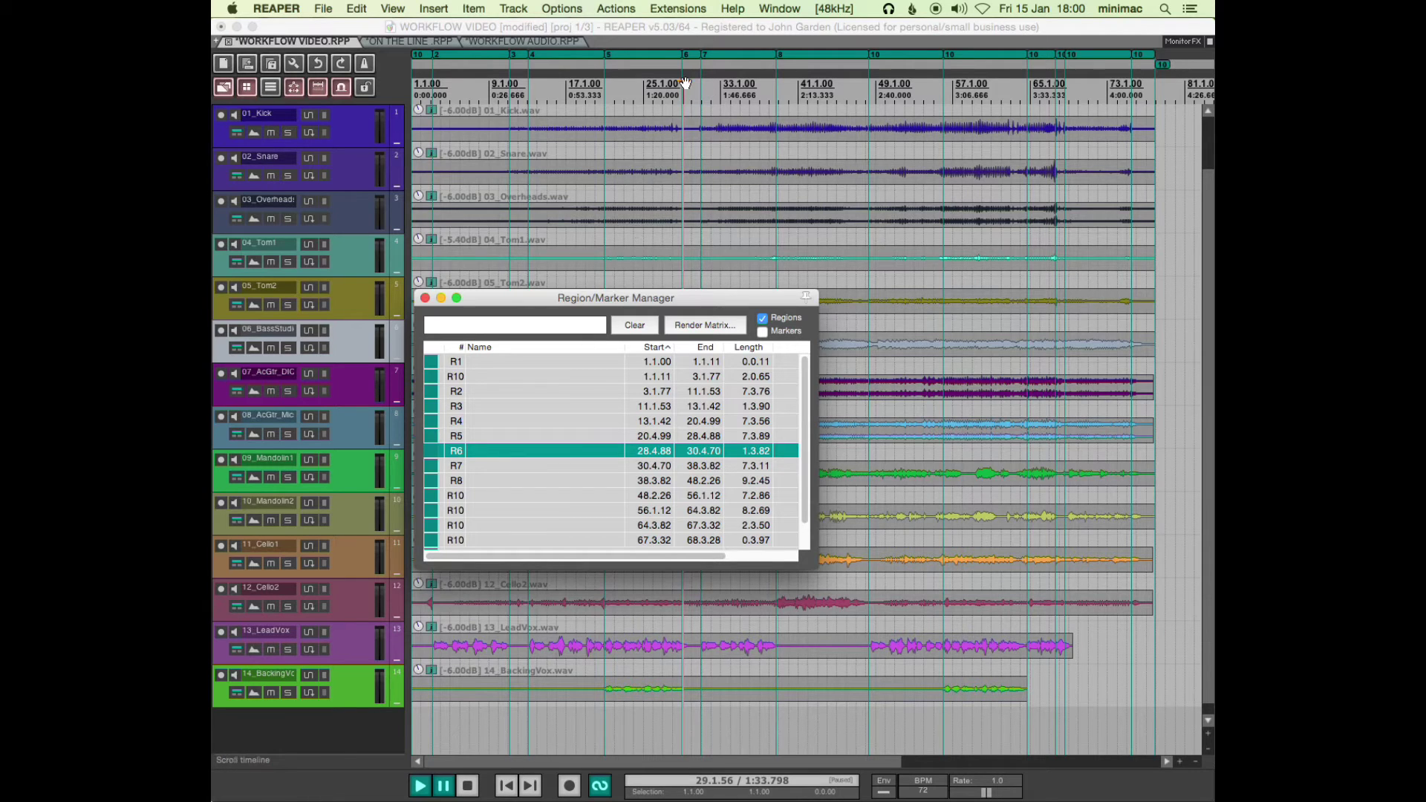
key("space")
left_click(537, 361)
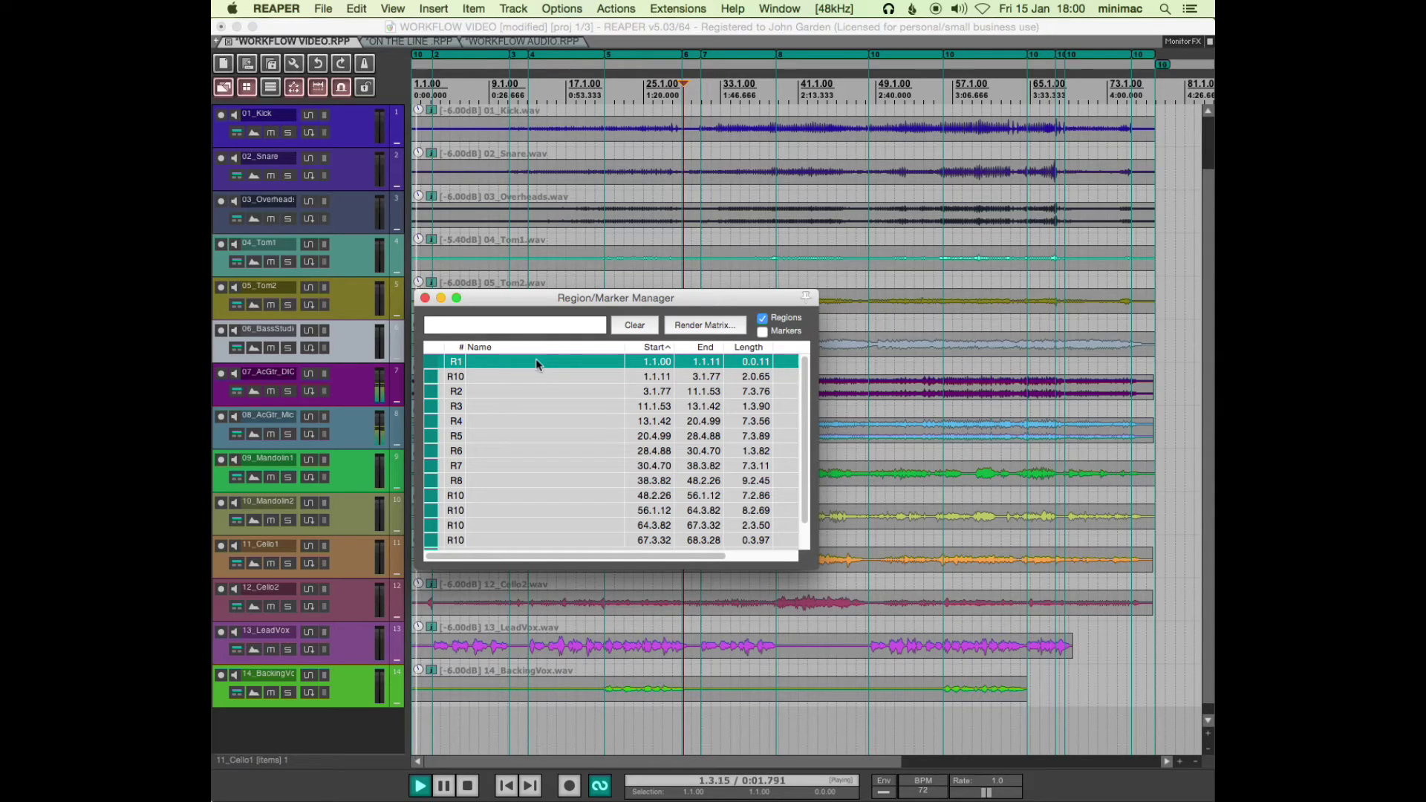
- Name region R1 'INTRO'
double_click(537, 361)
type("INTRO")
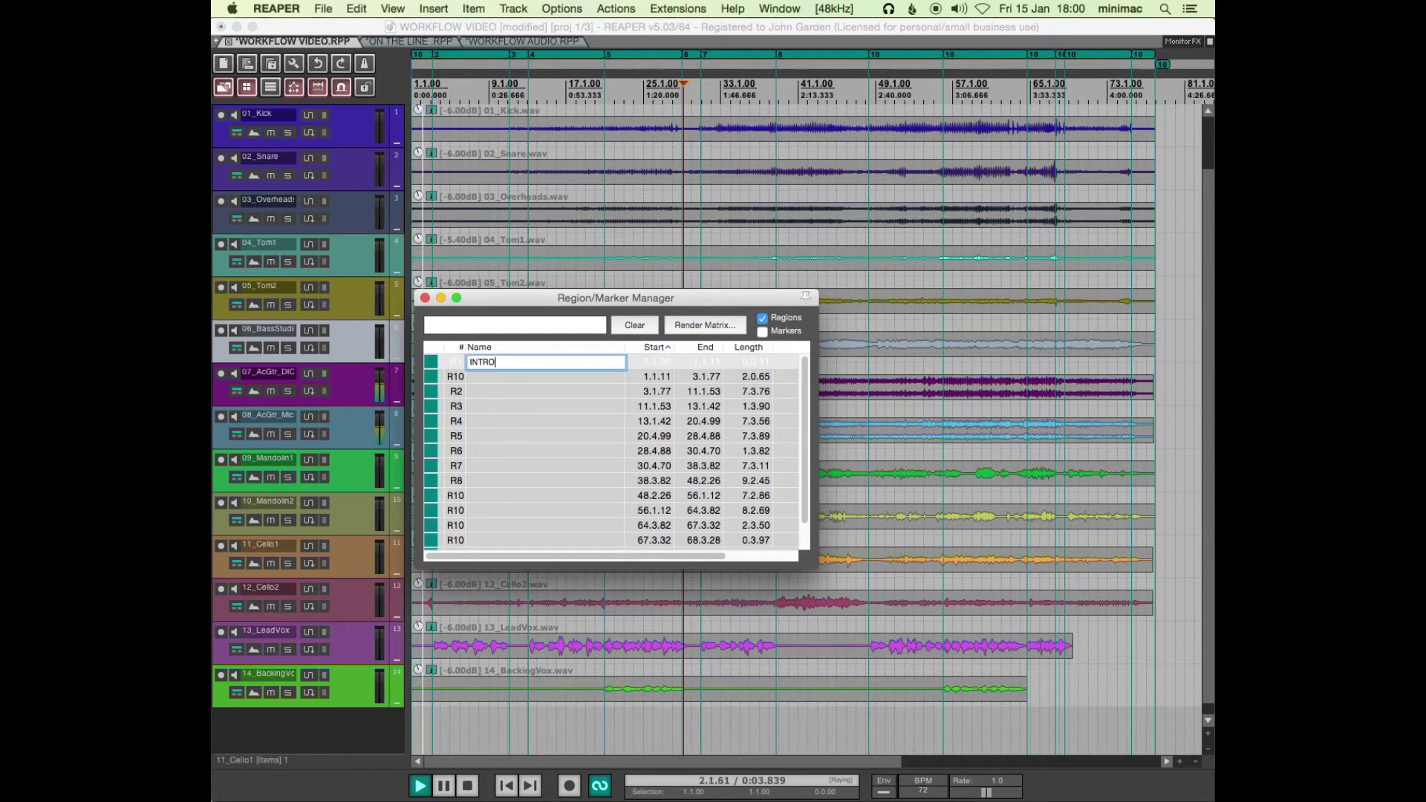
key("Return")
- Delete the short R10 region, then undo the deletion
left_click(536, 377)
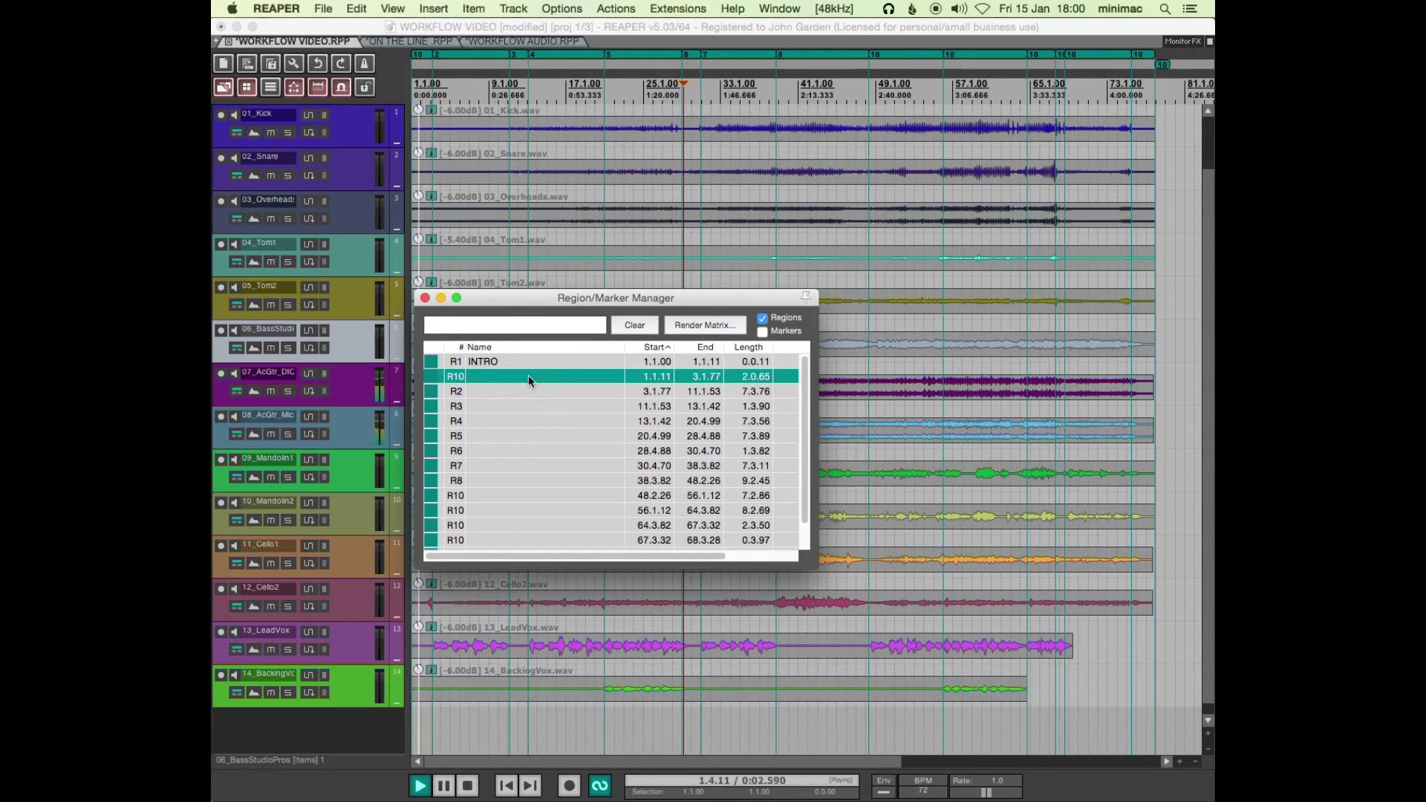
key("Delete")
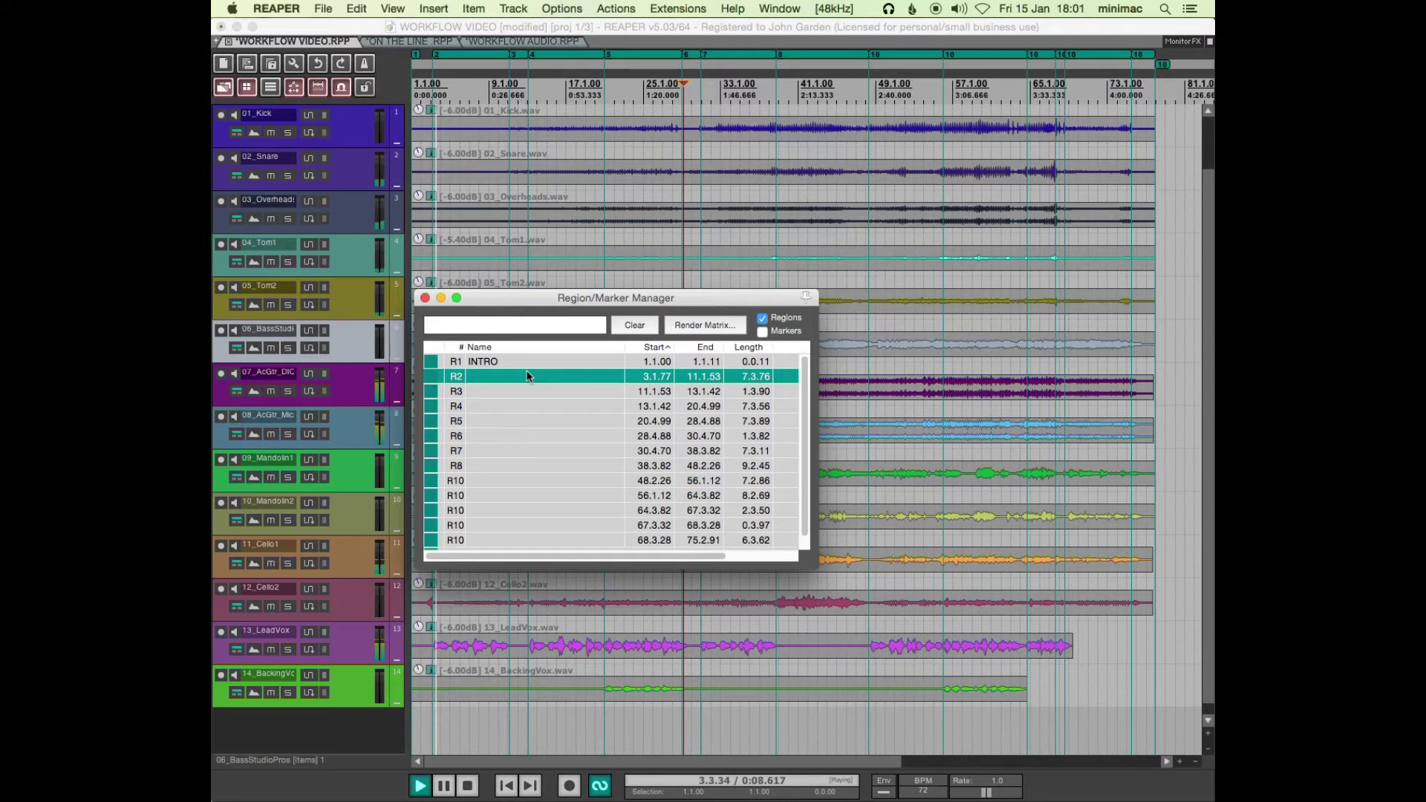
key("super+z")
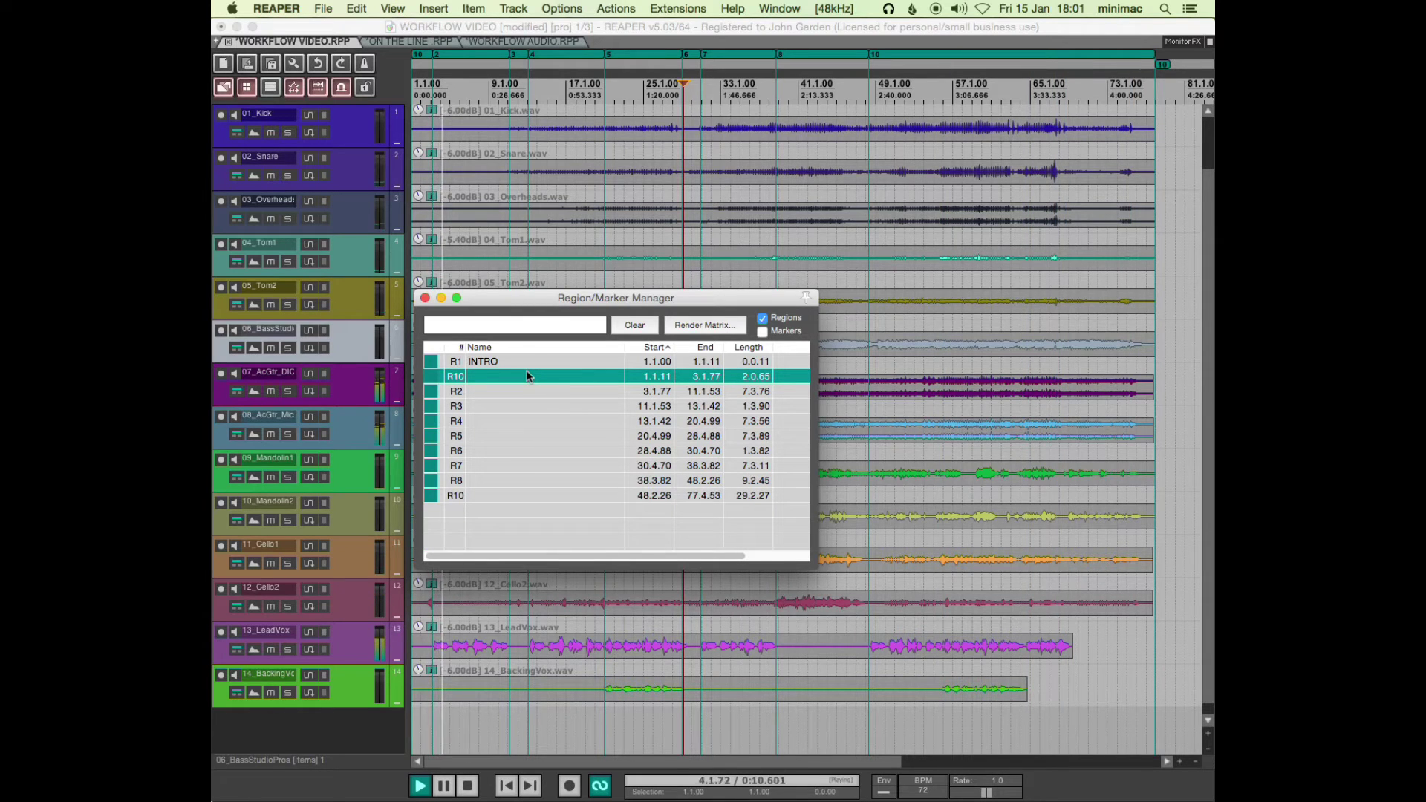
- Delete the INTRO region and name the now-first R10 region 'INTRO' instead
left_click(527, 362)
key("Delete")
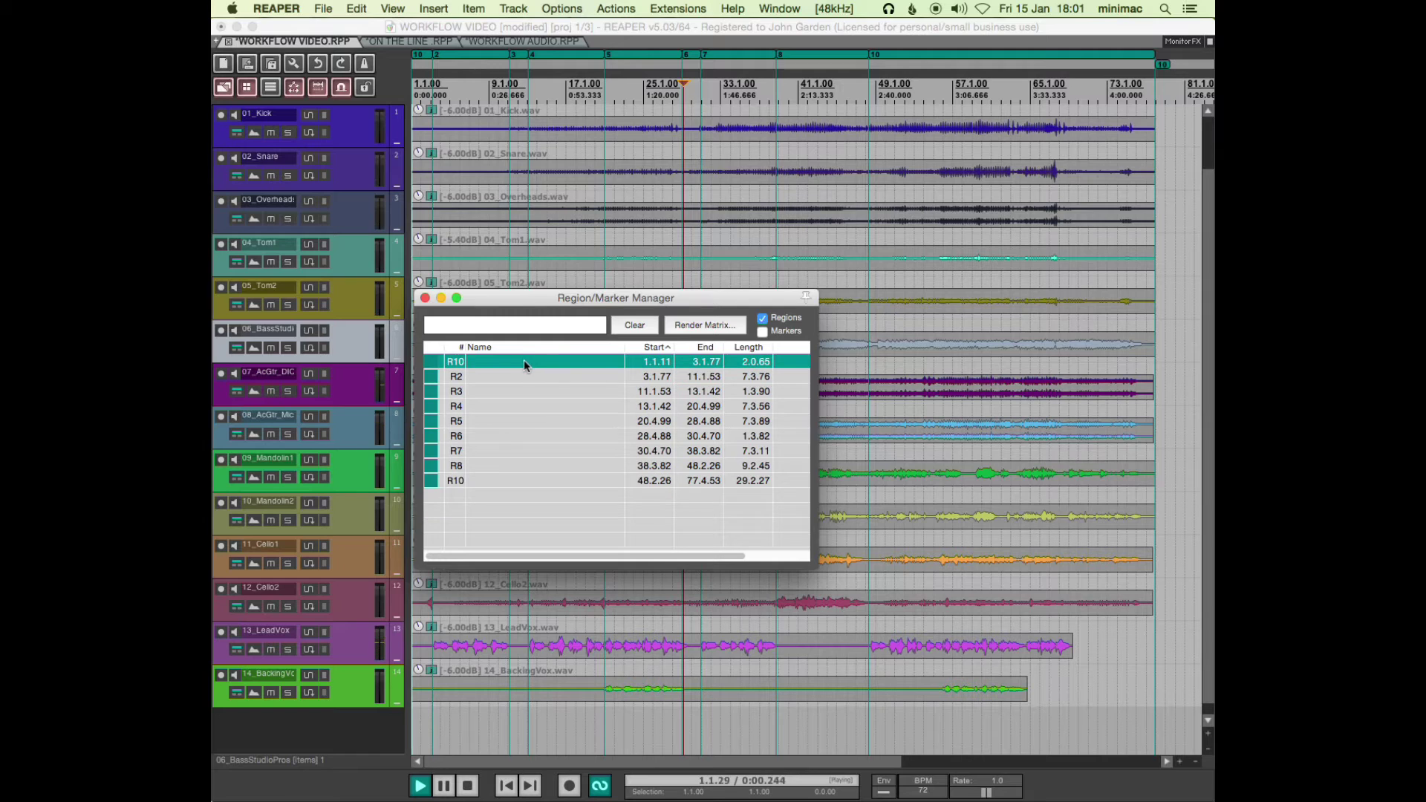
double_click(524, 362)
type("INTRO")
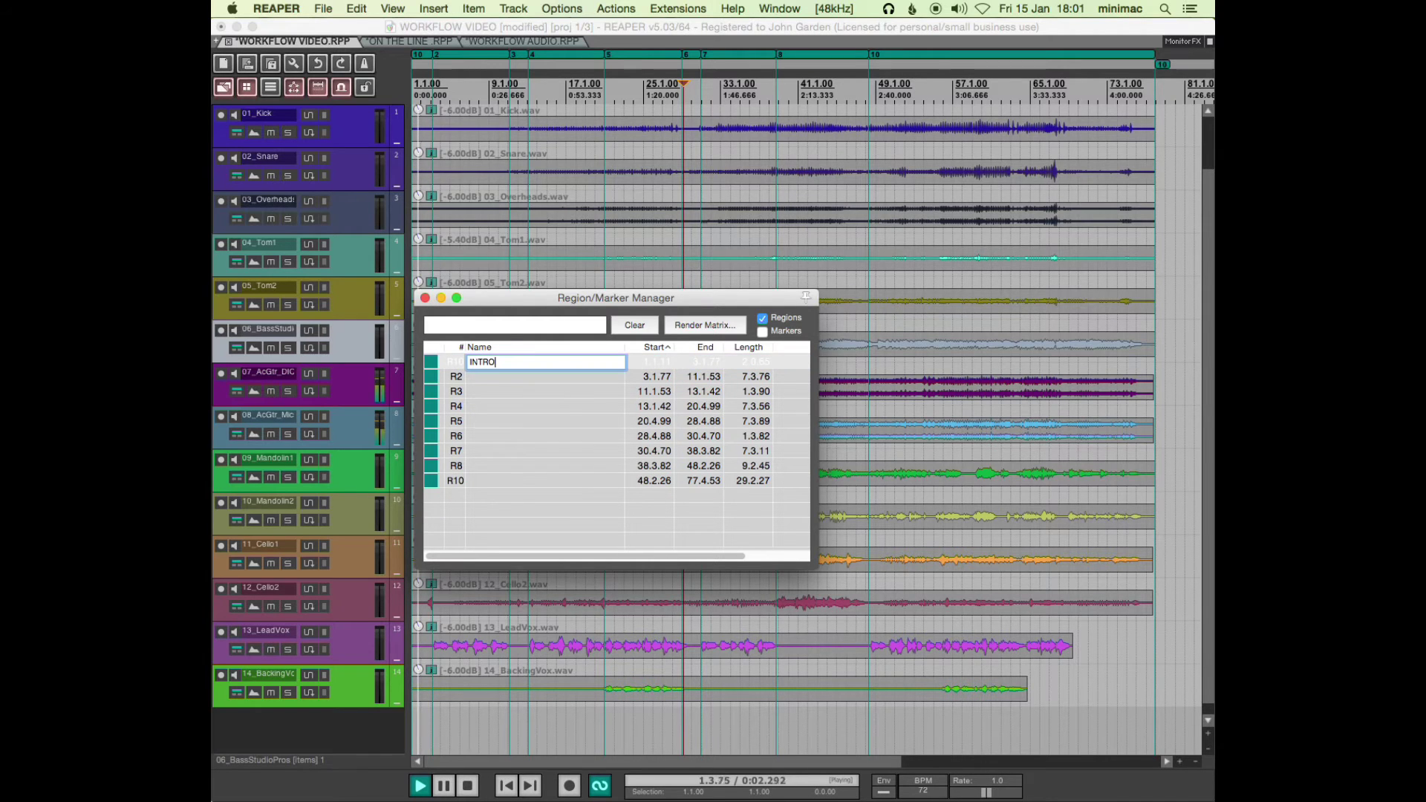
key("Return")
- Name regions R2 'V 1' and R3 'TAG'
left_click(526, 377)
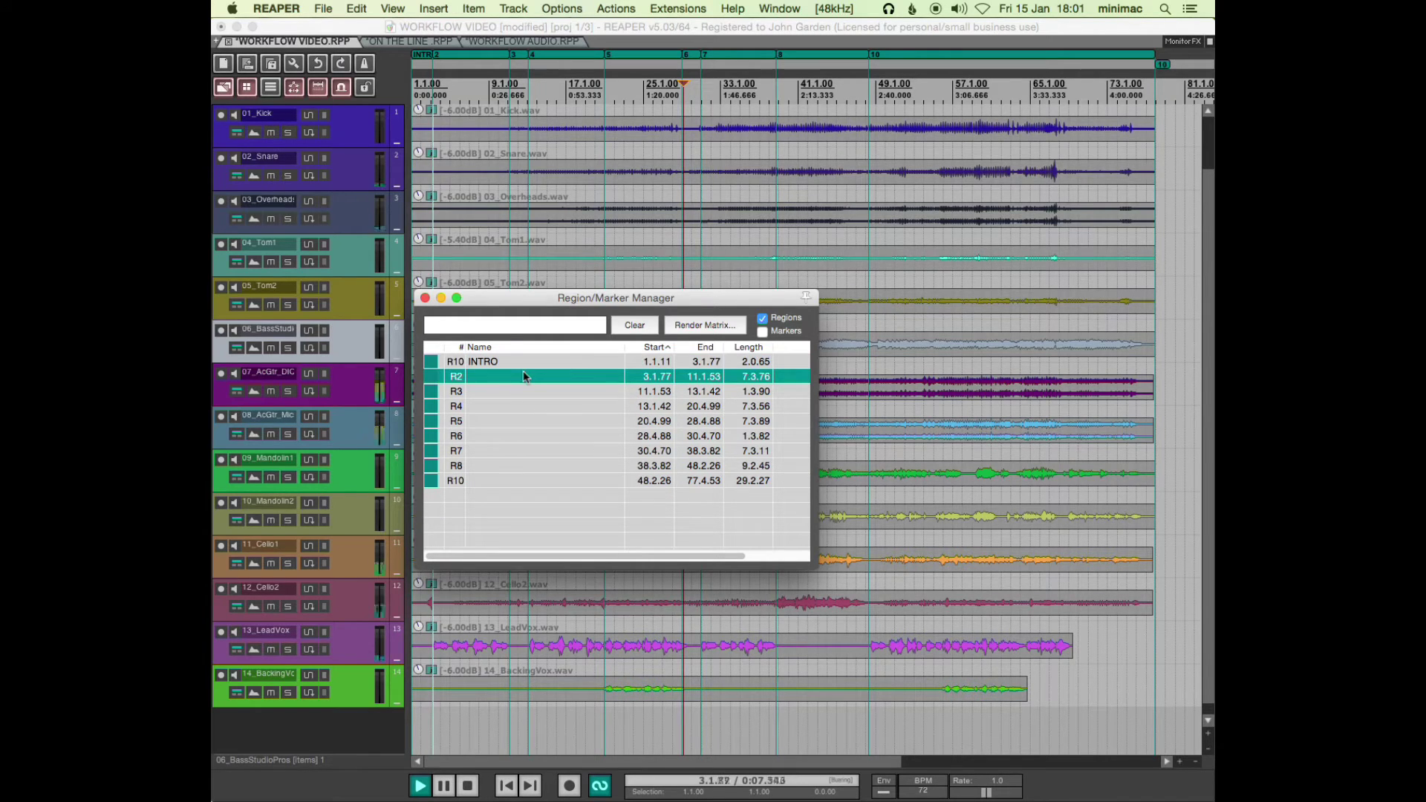
double_click(523, 377)
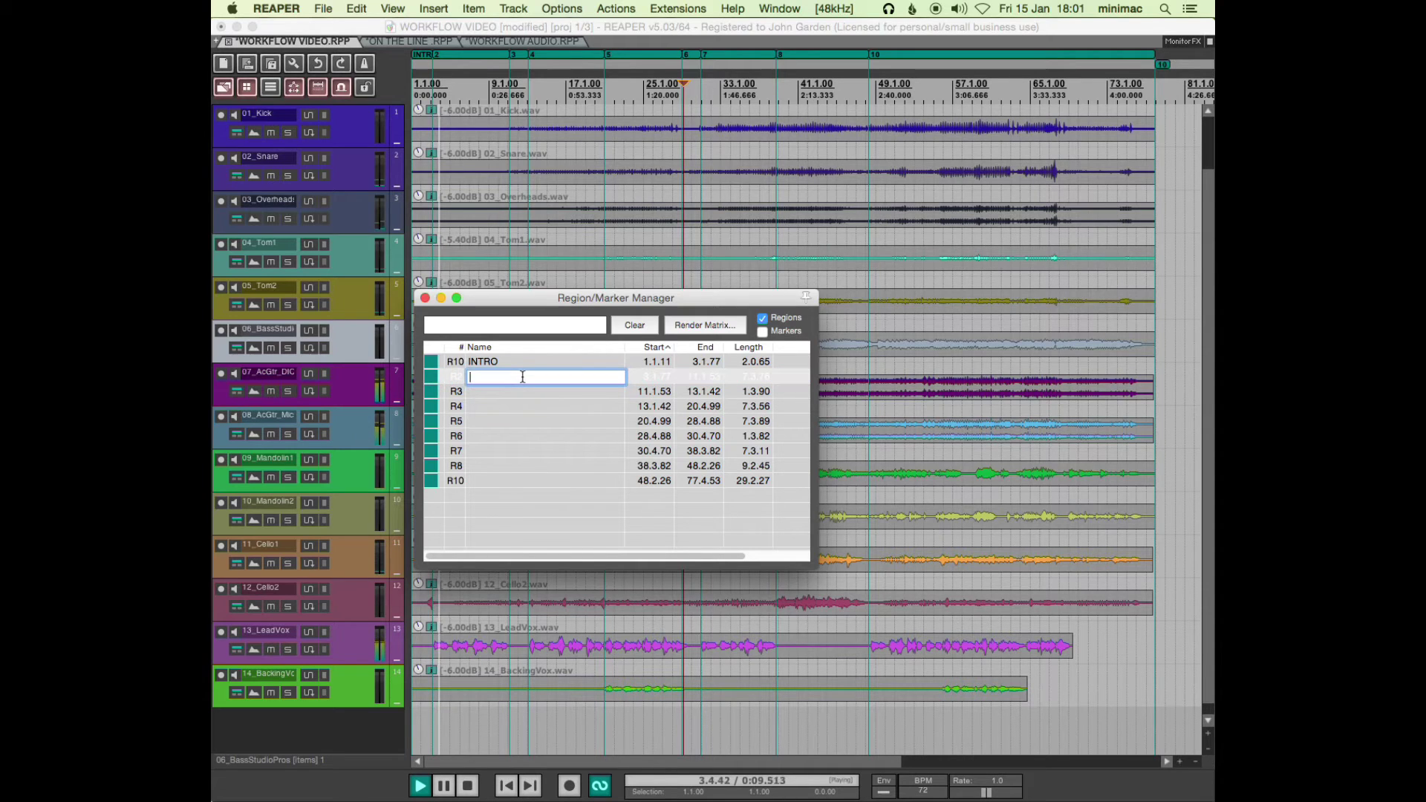
type("V 1")
key("Return")
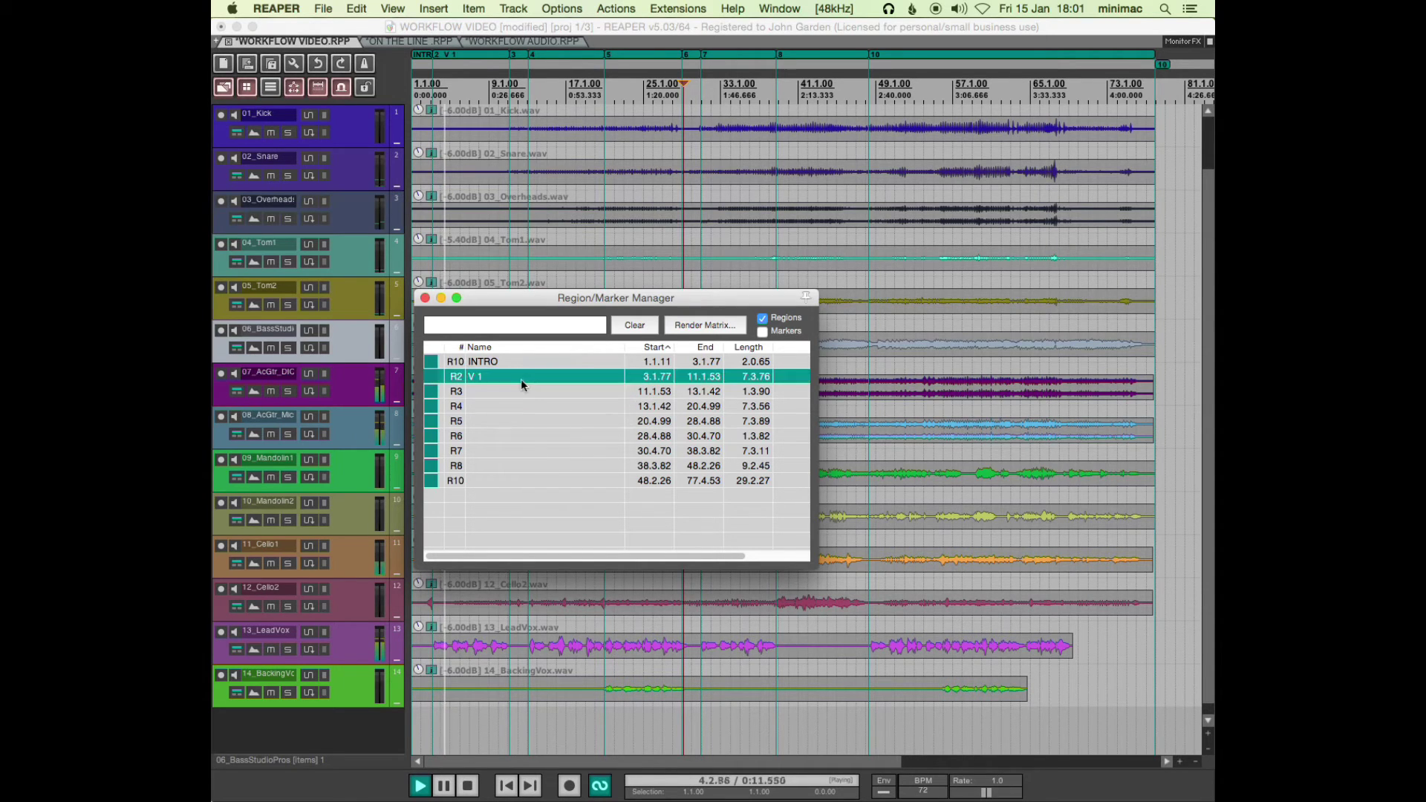
left_click(522, 392)
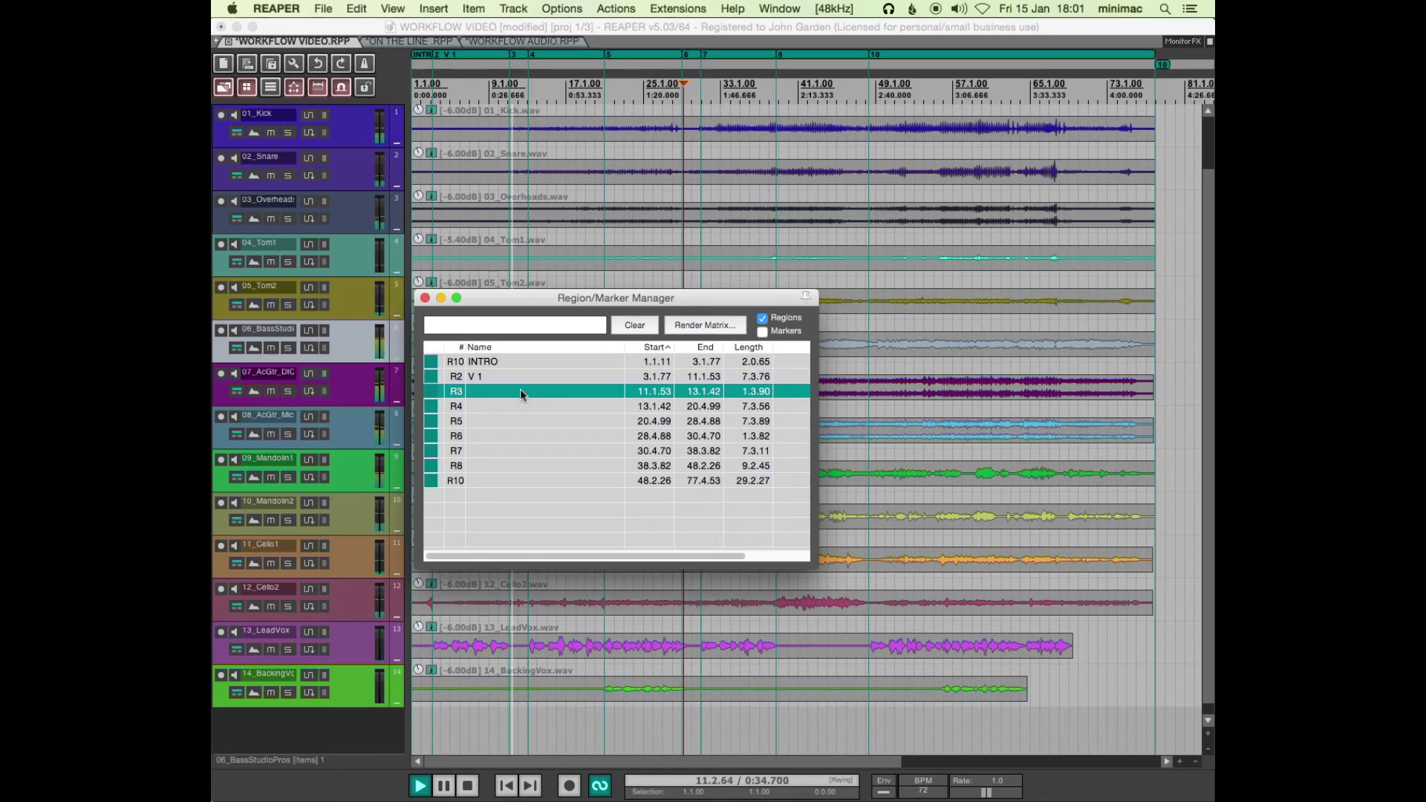
double_click(522, 392)
type("TAG")
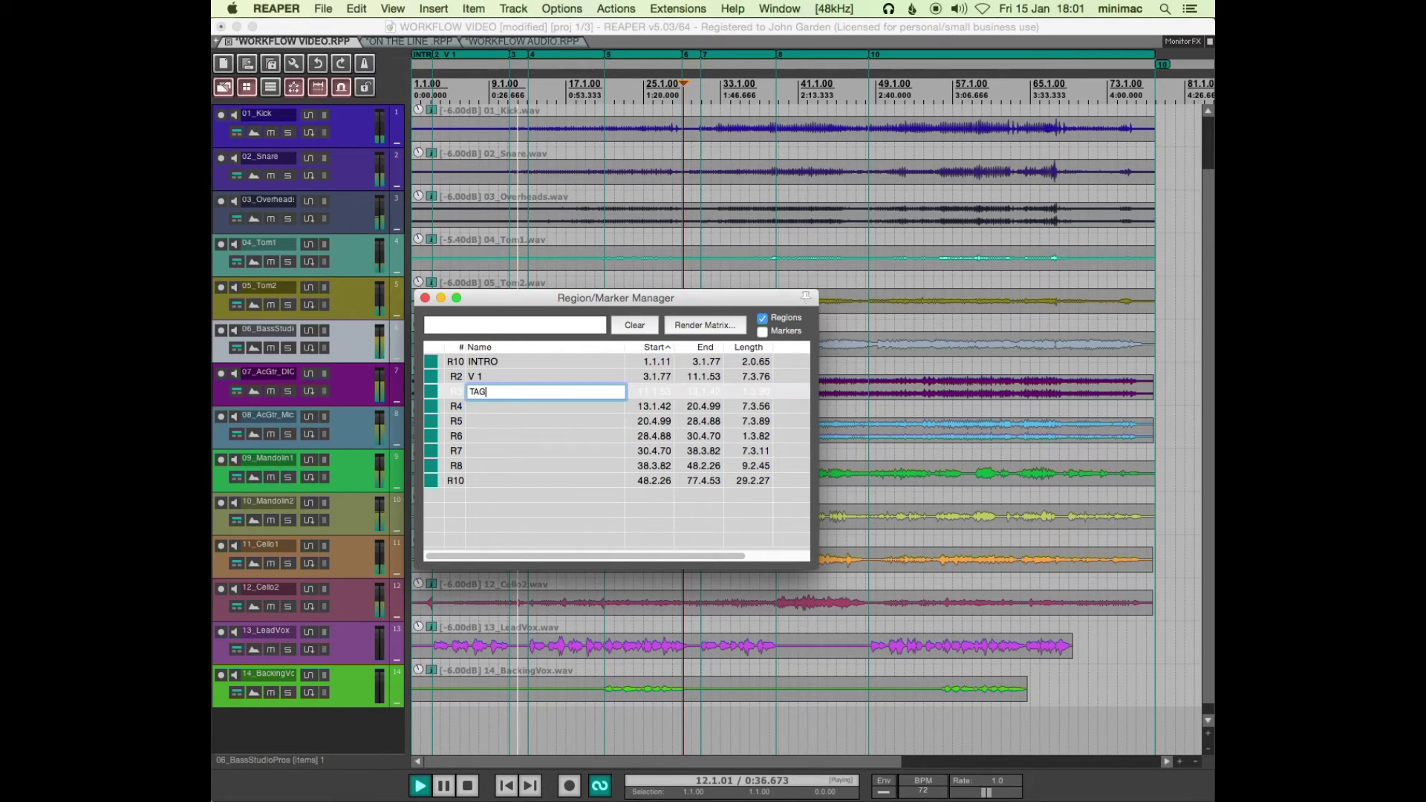
key("Return")
- Name regions R4 'V 2', R5 'CH 1' and R6 'TAG'
double_click(510, 407)
type("V")
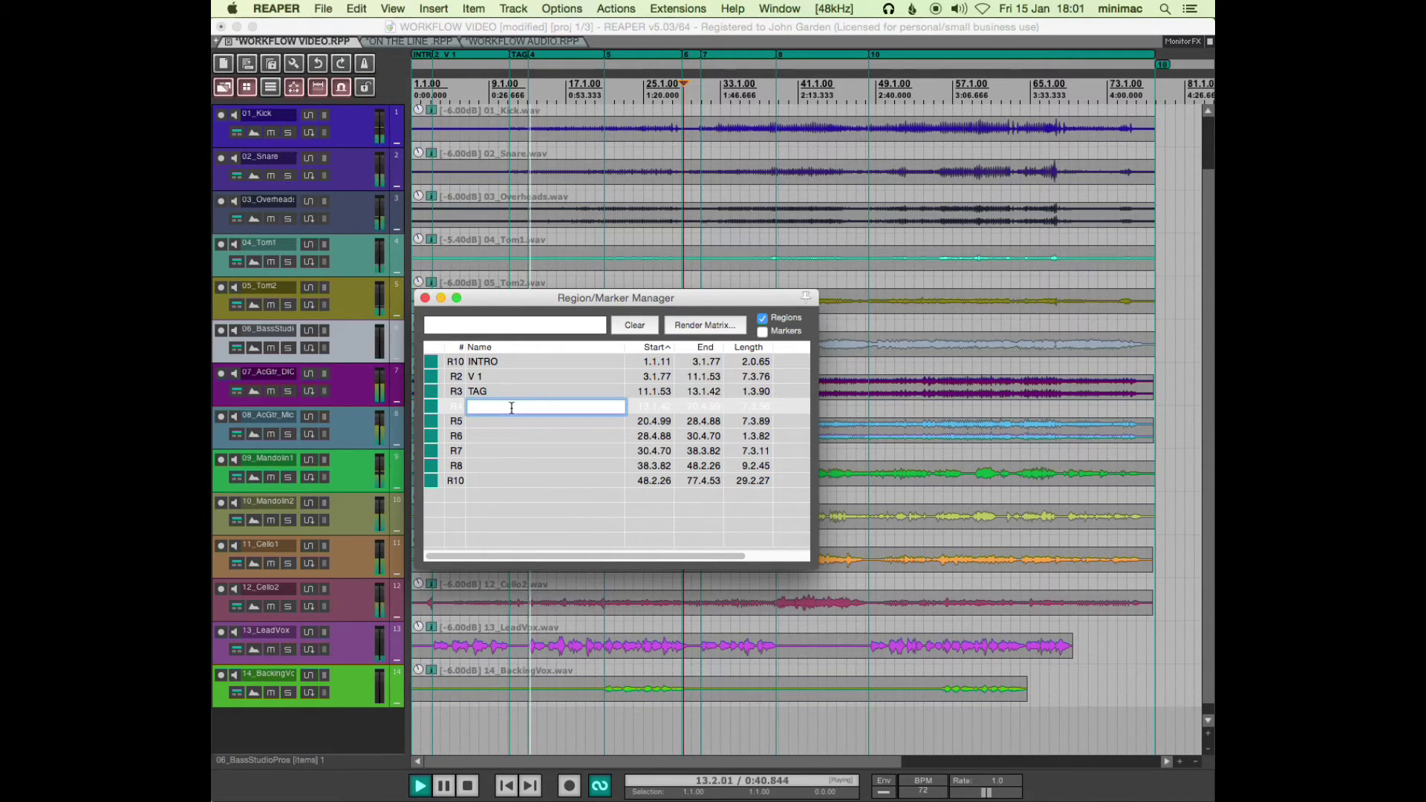
type(" 2")
key("Return")
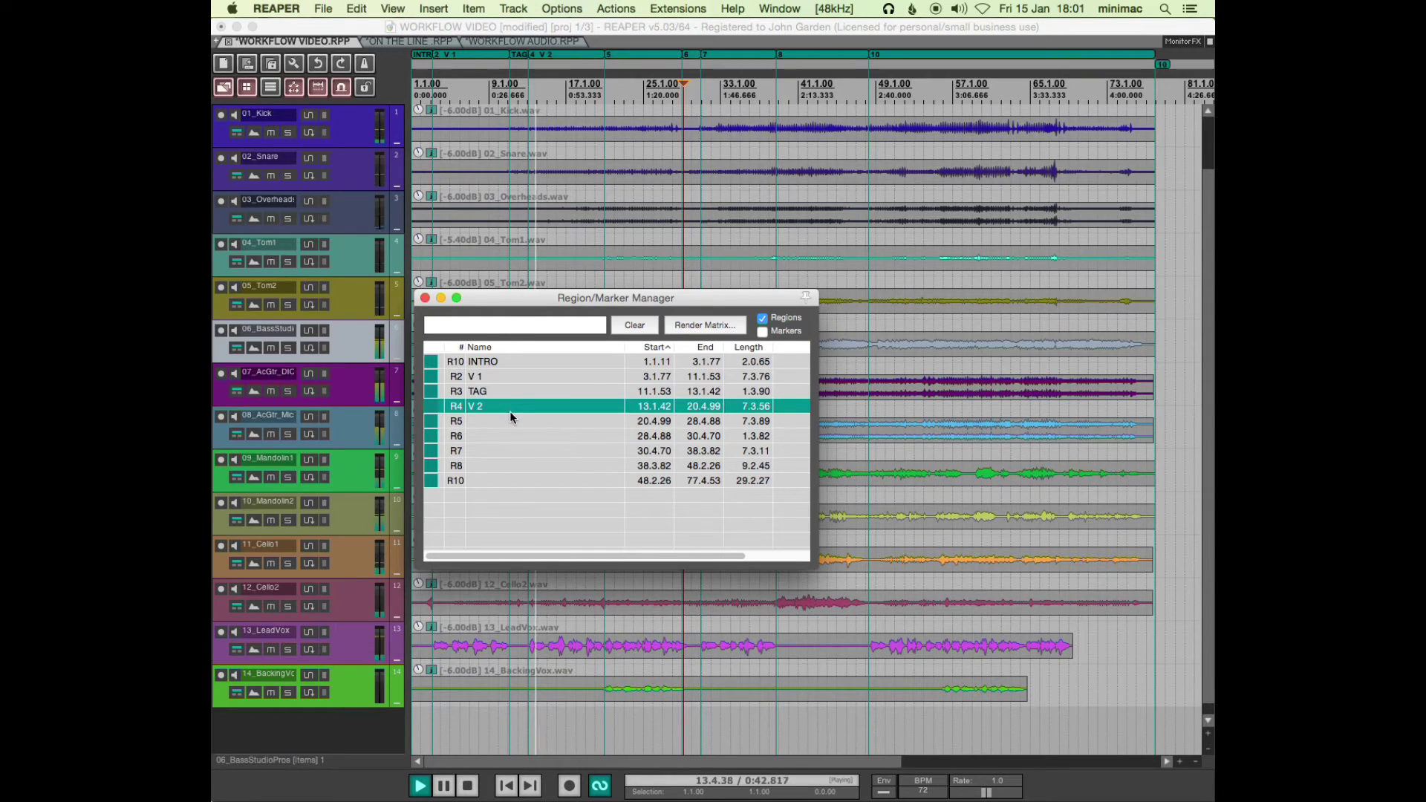
left_click(511, 422)
double_click(511, 422)
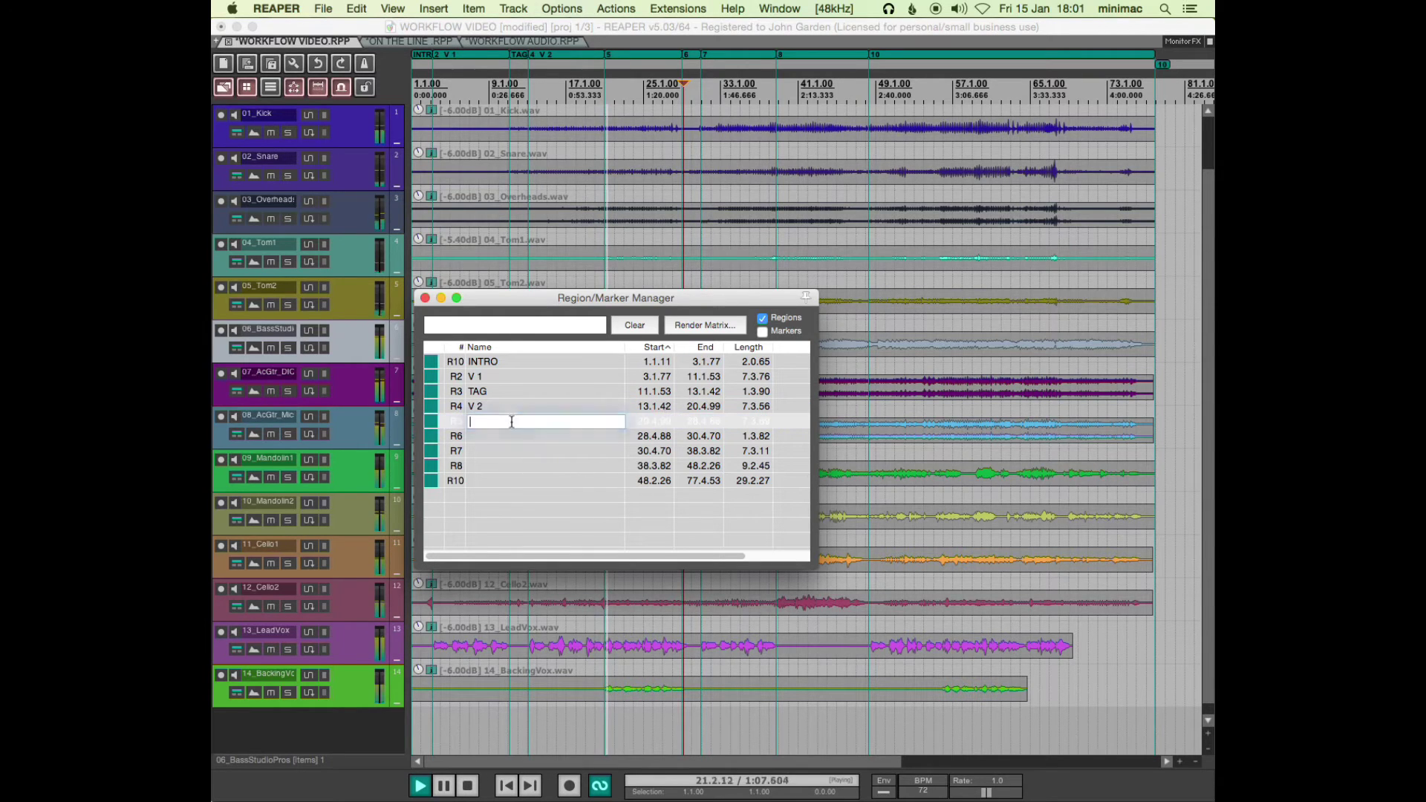
type("CH 1")
key("Return")
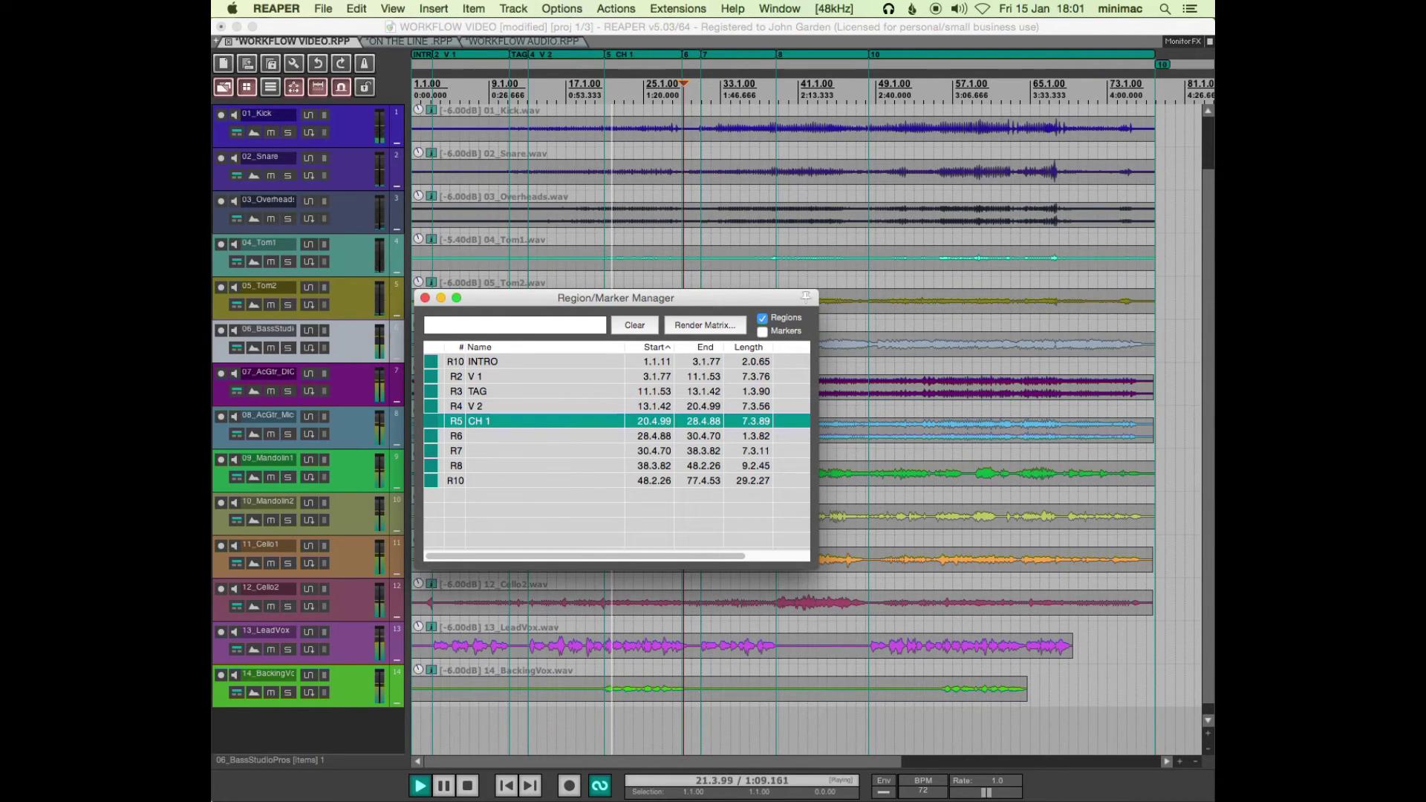
left_click(509, 436)
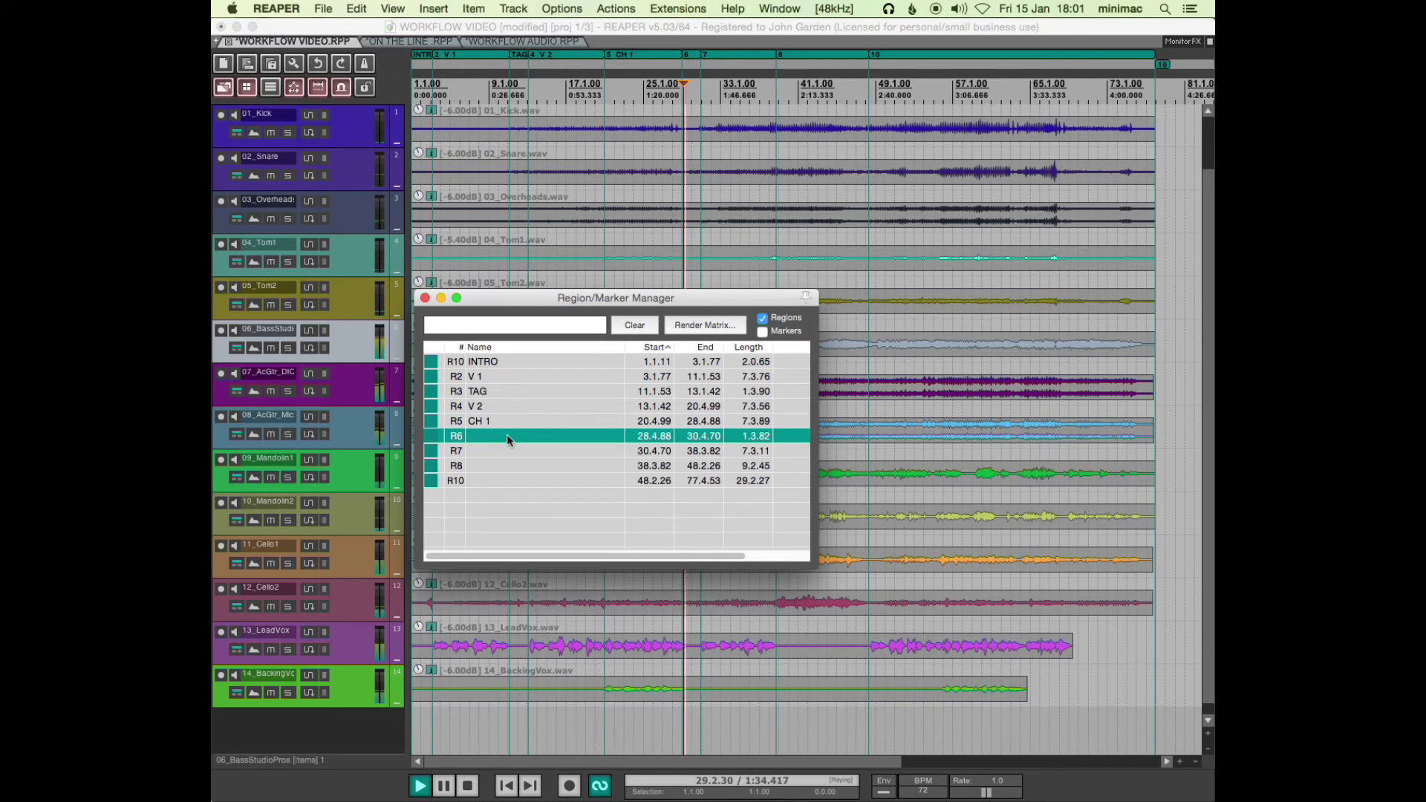
double_click(507, 436)
type("TAG")
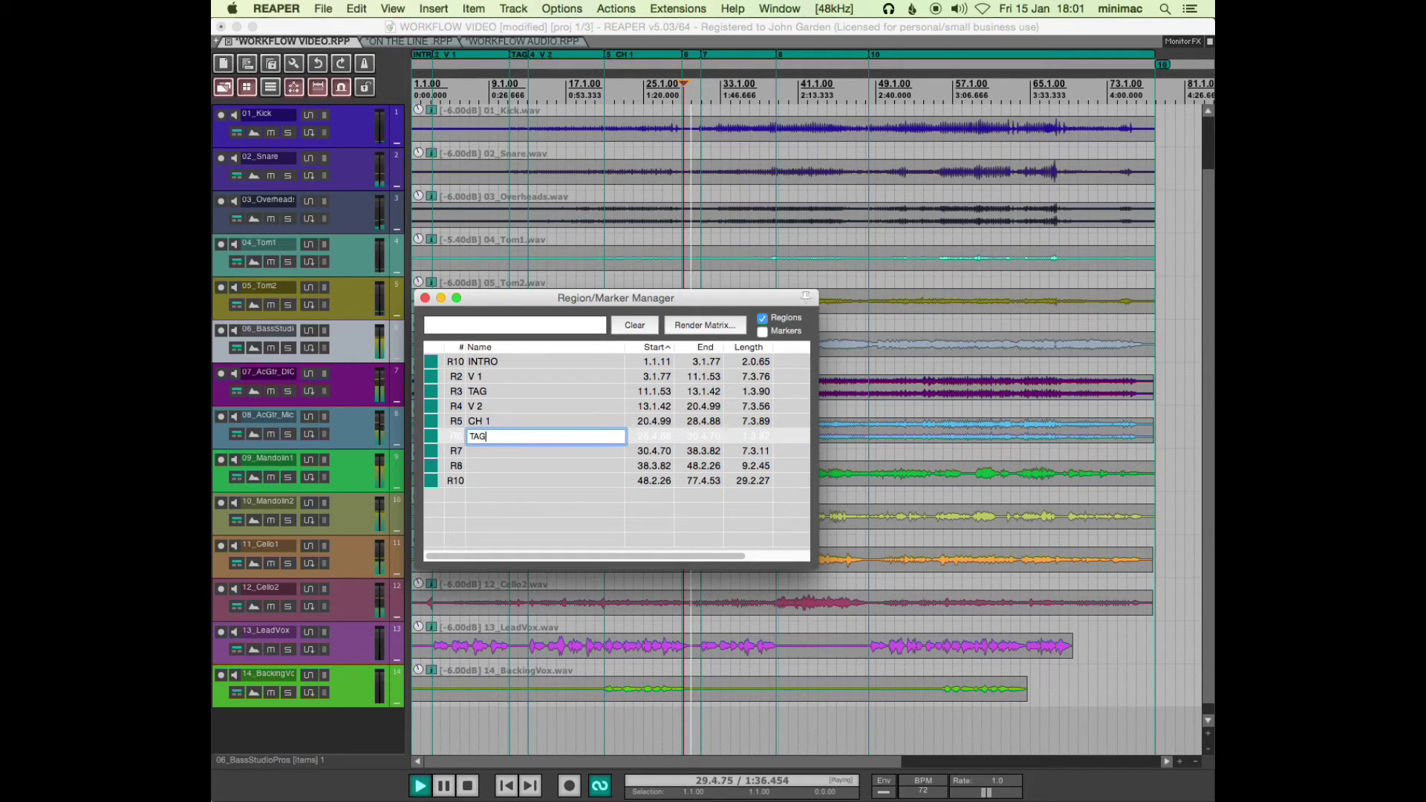
key("Return")
- Name regions R7 'V 3' and R8 'INST'
left_click(501, 451)
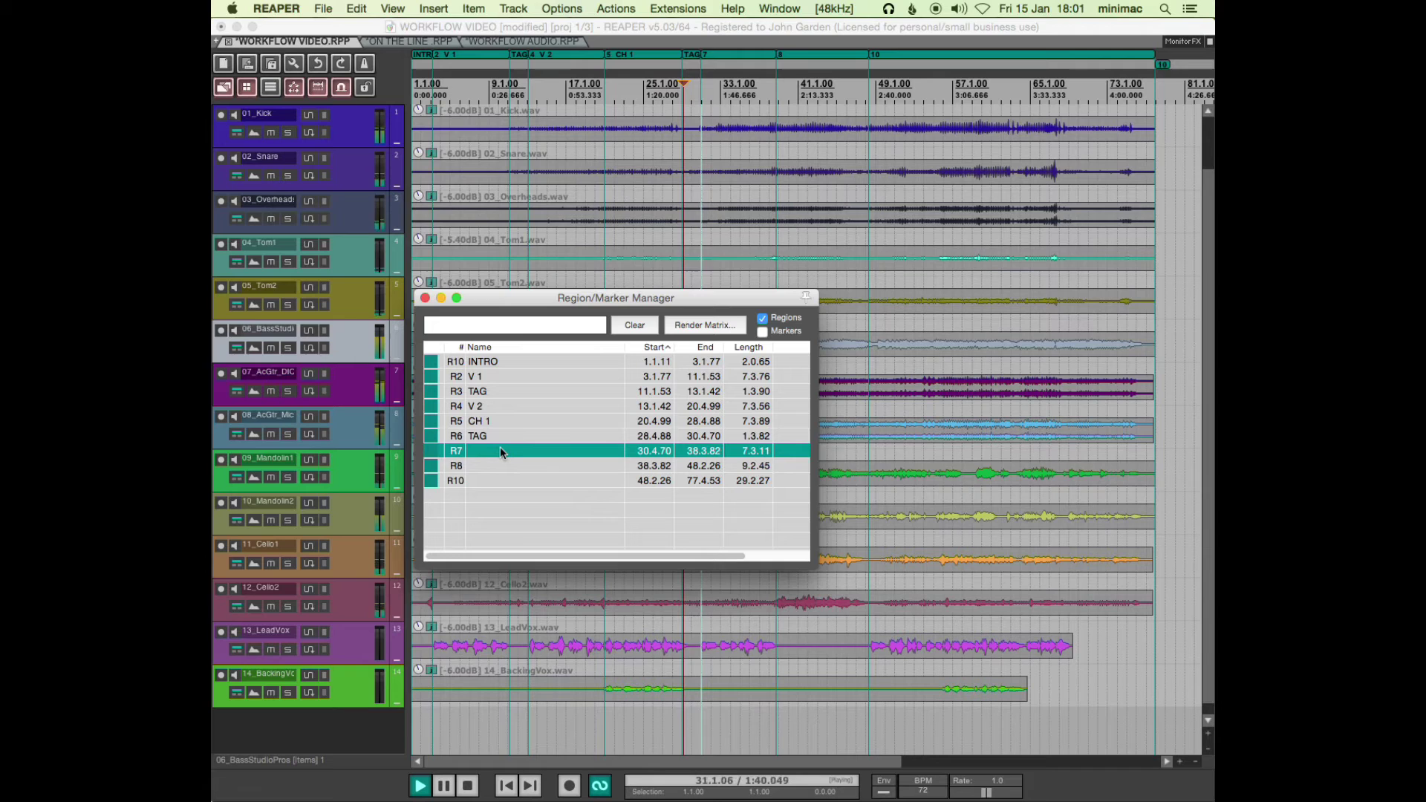
double_click(501, 449)
type("V")
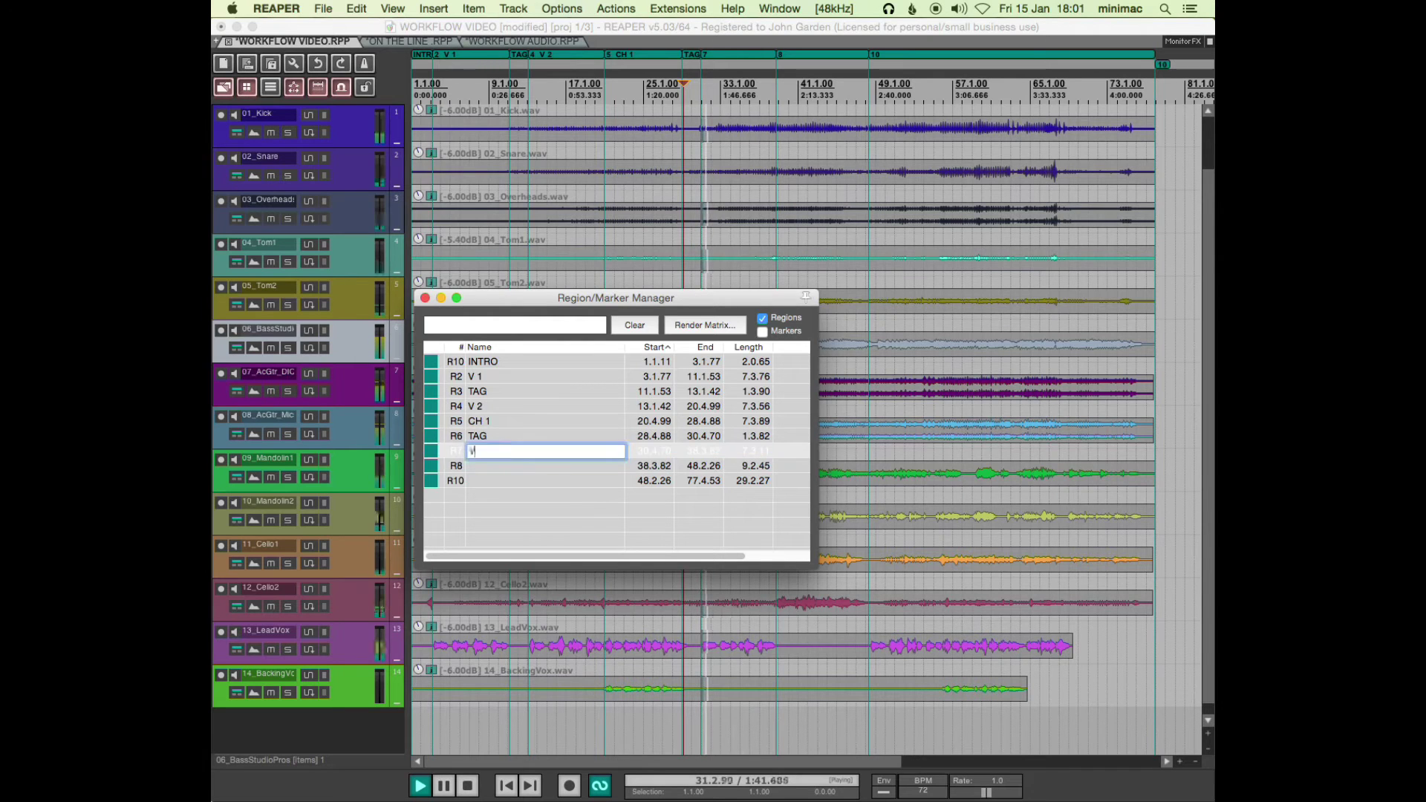
type(" 3")
key("Return")
left_click(498, 465)
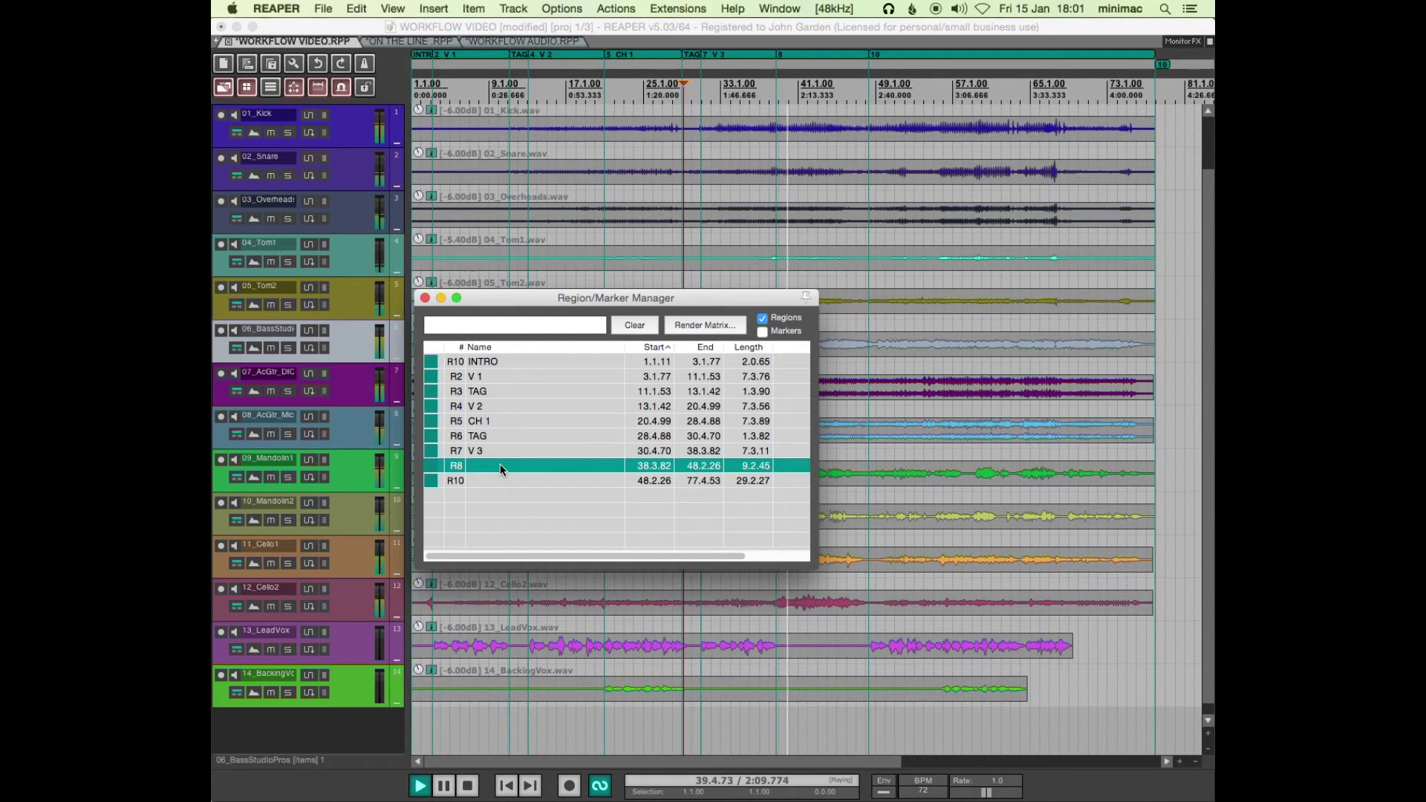
double_click(500, 468)
type("IN")
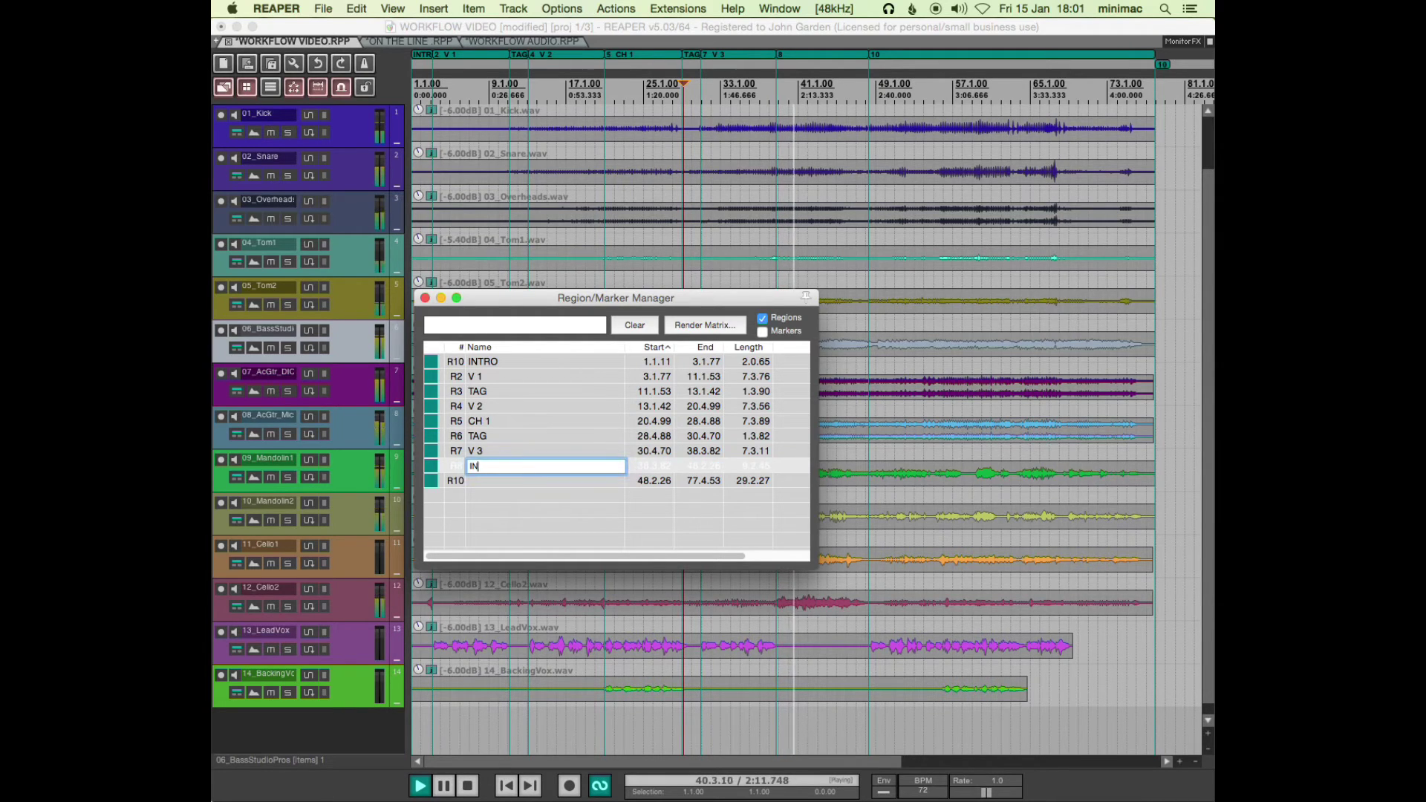
type("ST")
key("Return")
- Name region R10 'V 4' and pause playback at 56.1.44
left_click(502, 478)
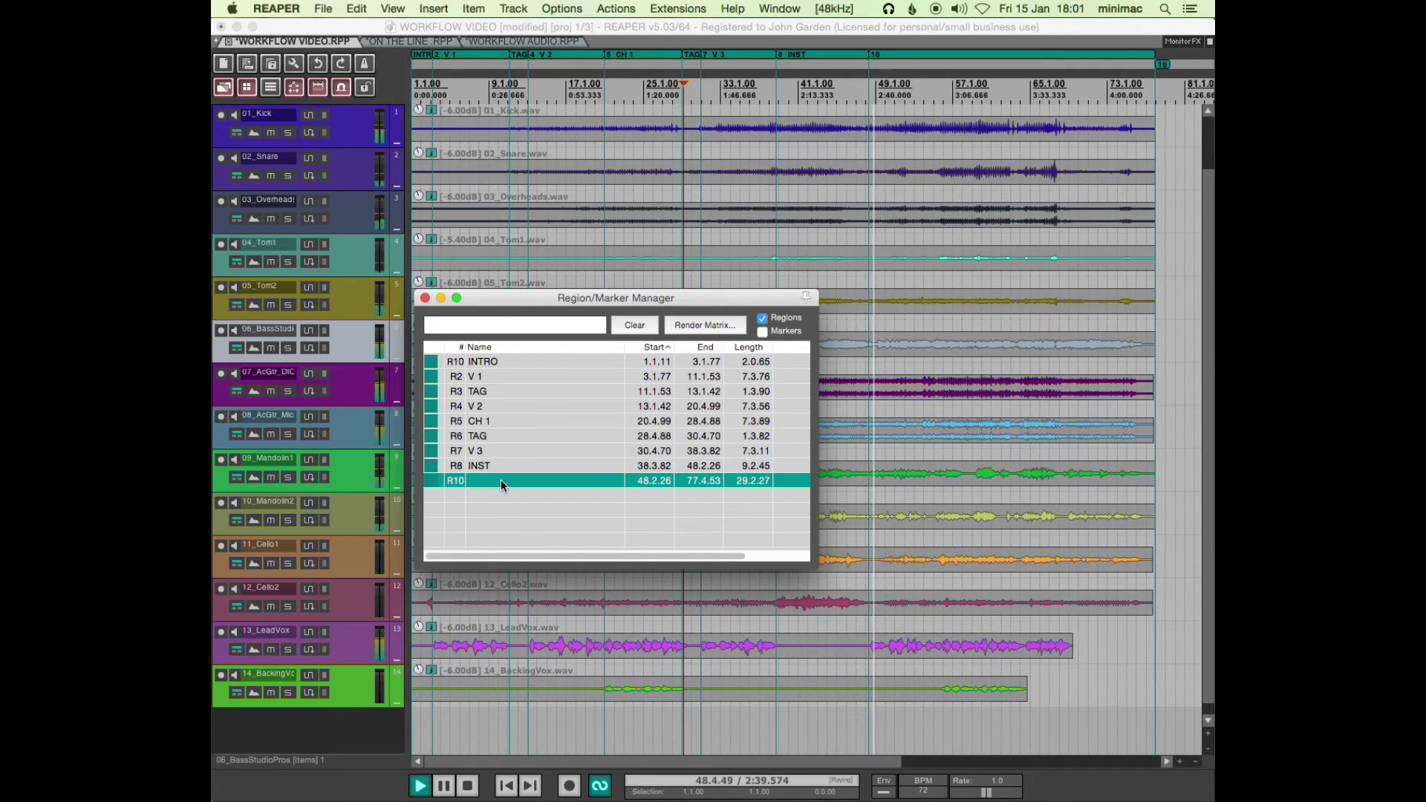
double_click(501, 480)
type("V 4")
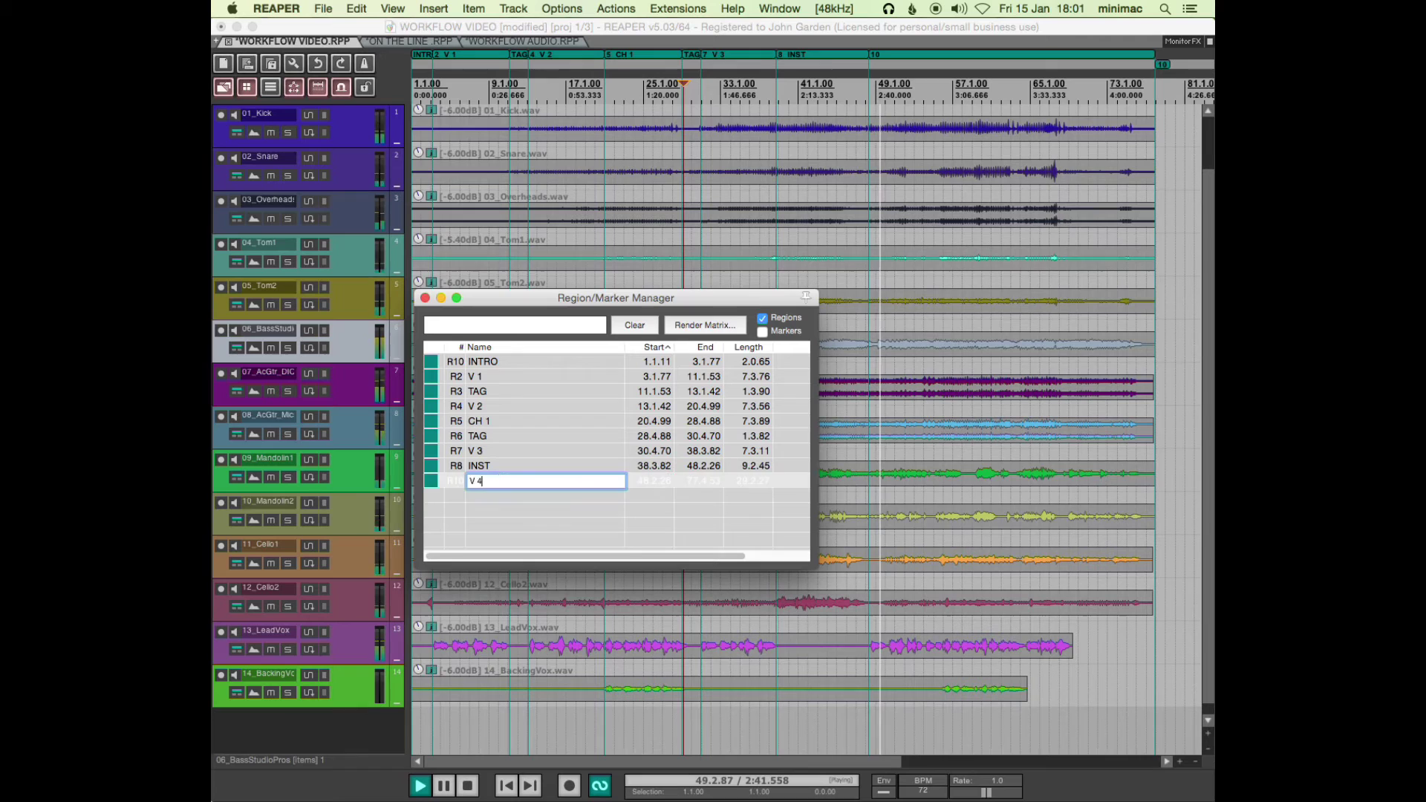
key("Return")
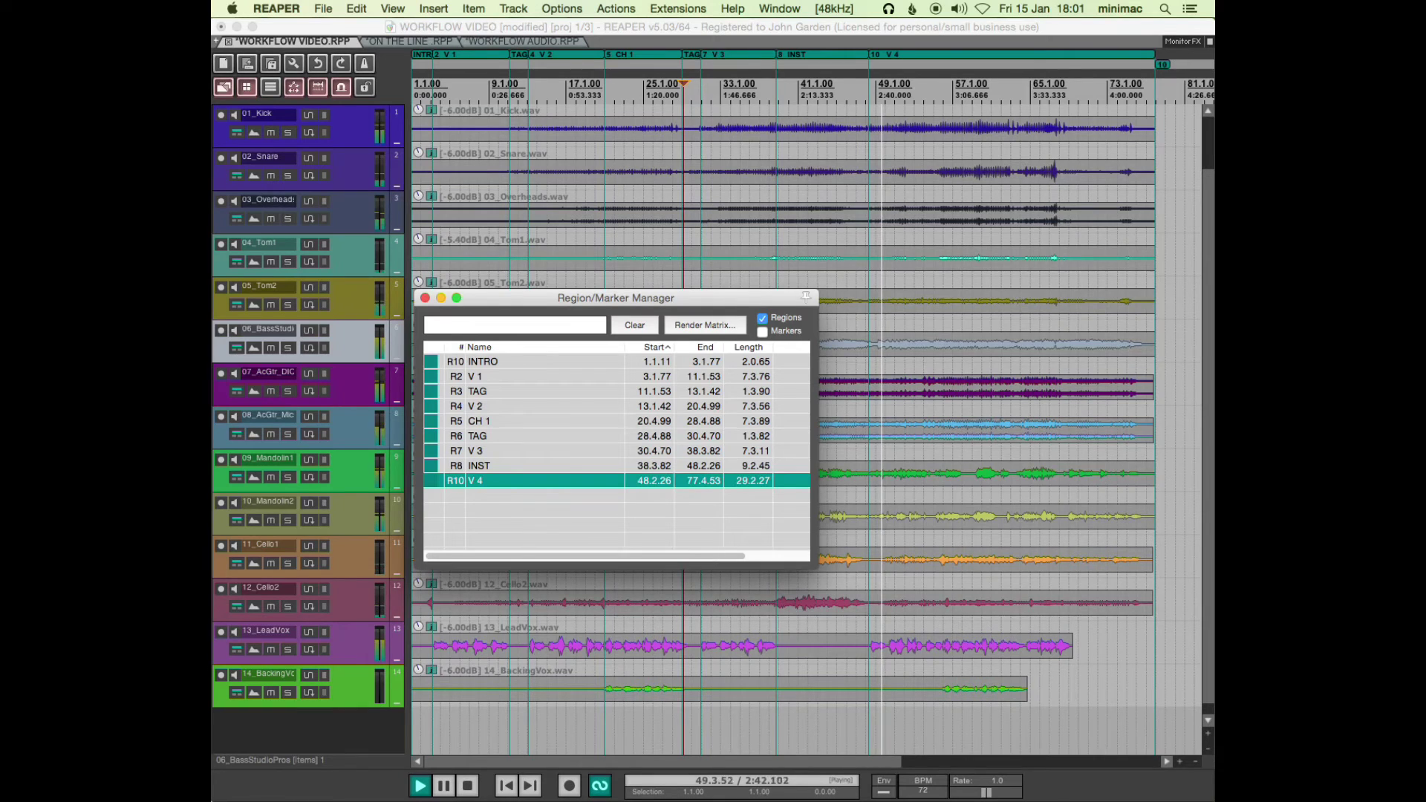
left_click(934, 671)
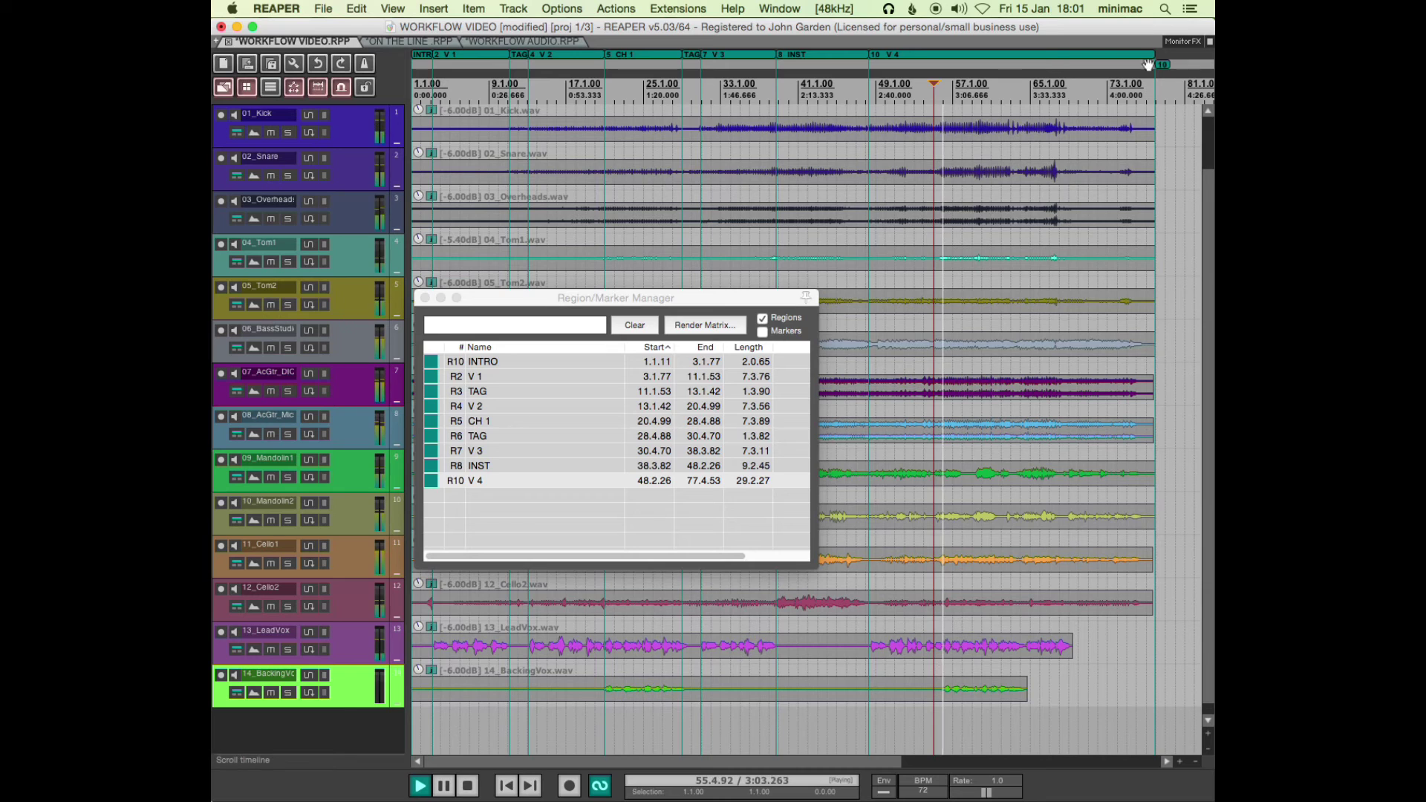
key("ctrl+space")
- End the V 4 region at 56.1.44 and create a region from a time selection starting there
left_click_drag(1153, 52, 944, 54)
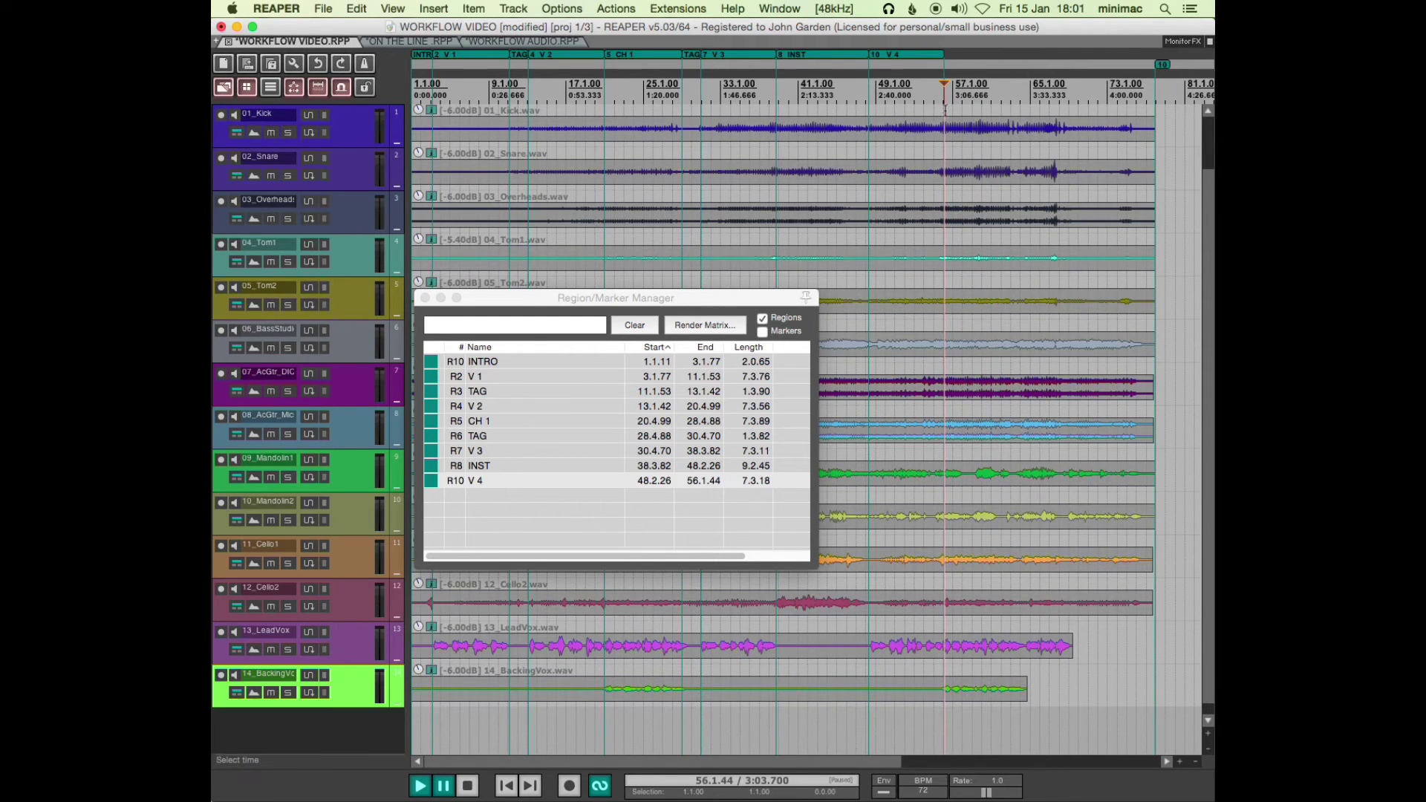
mouse_move(945, 109)
left_mouse_down()
mouse_move(1081, 117)
mouse_move(1029, 120)
left_mouse_up()
key("shift+r")
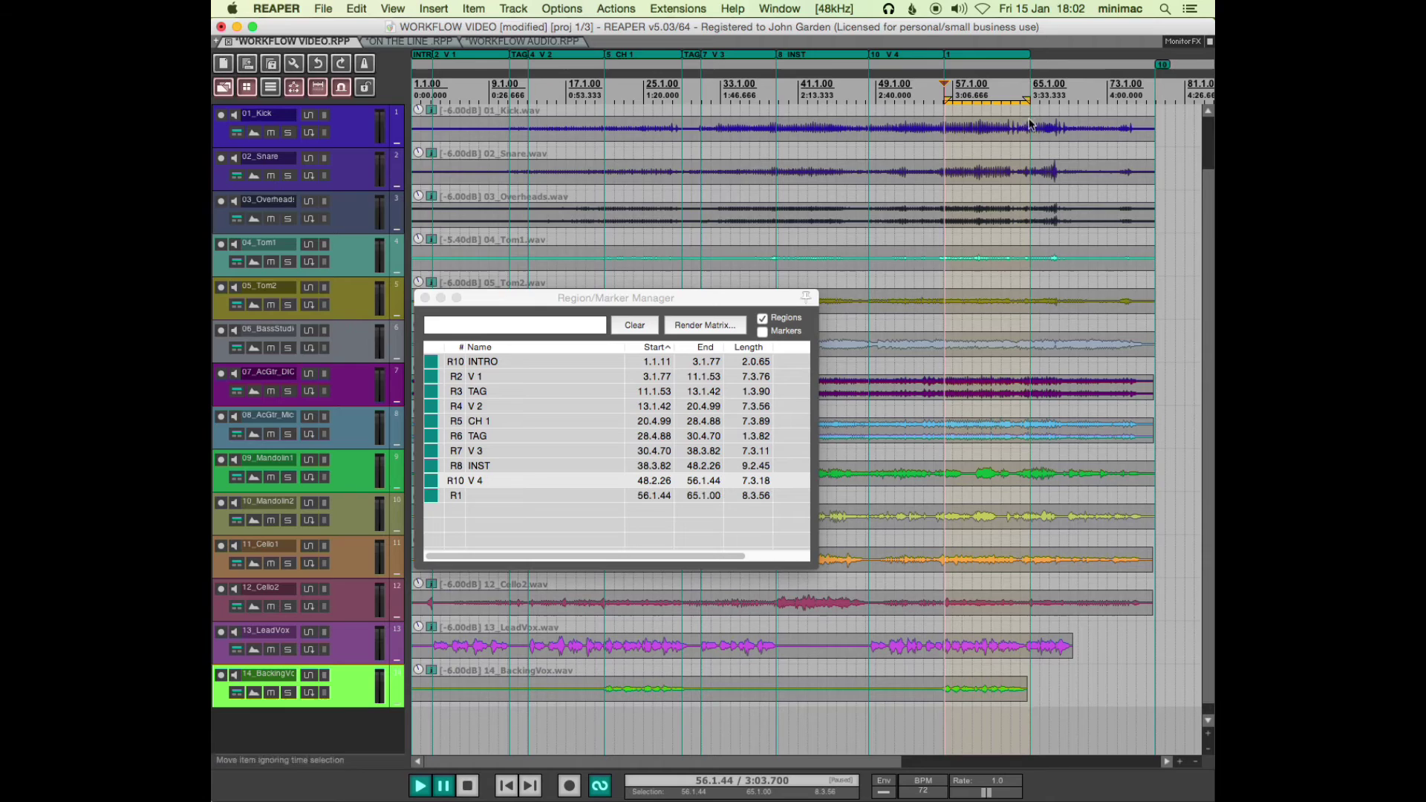
- Confirm Shift+R is 'Insert region from time selection' in the Actions list, then resume playback
key("shift+slash")
left_click(546, 116)
key("shift+r")
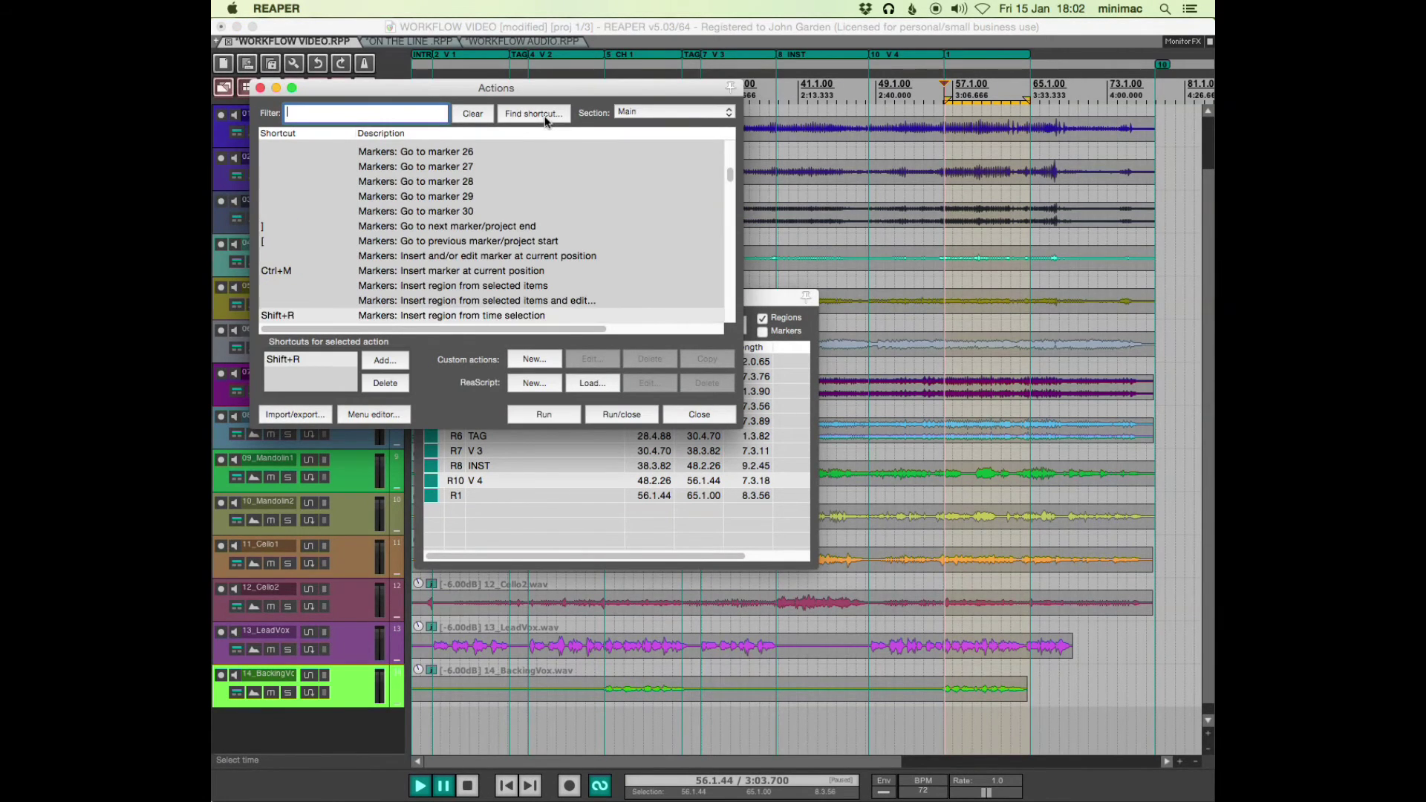
left_click(361, 314)
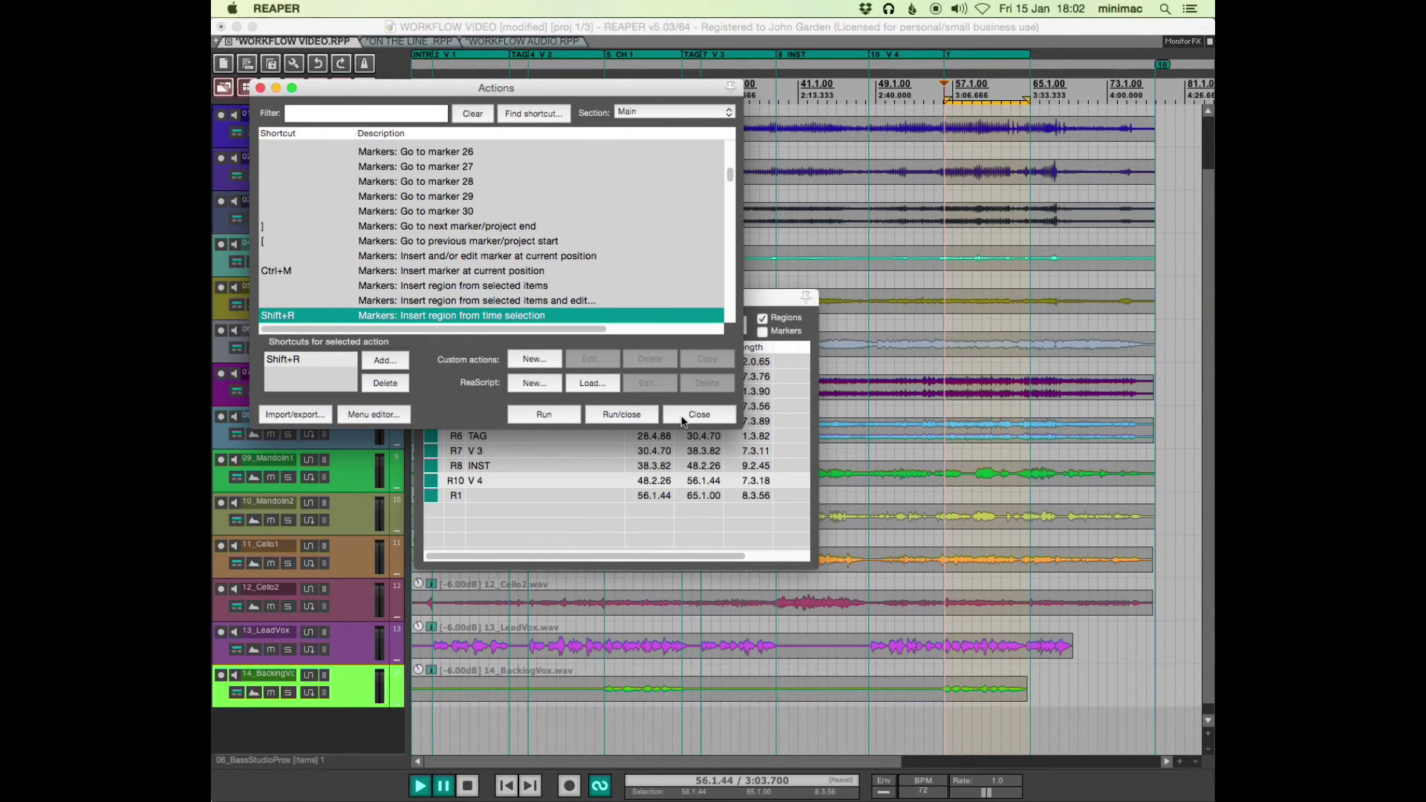
left_click(699, 415)
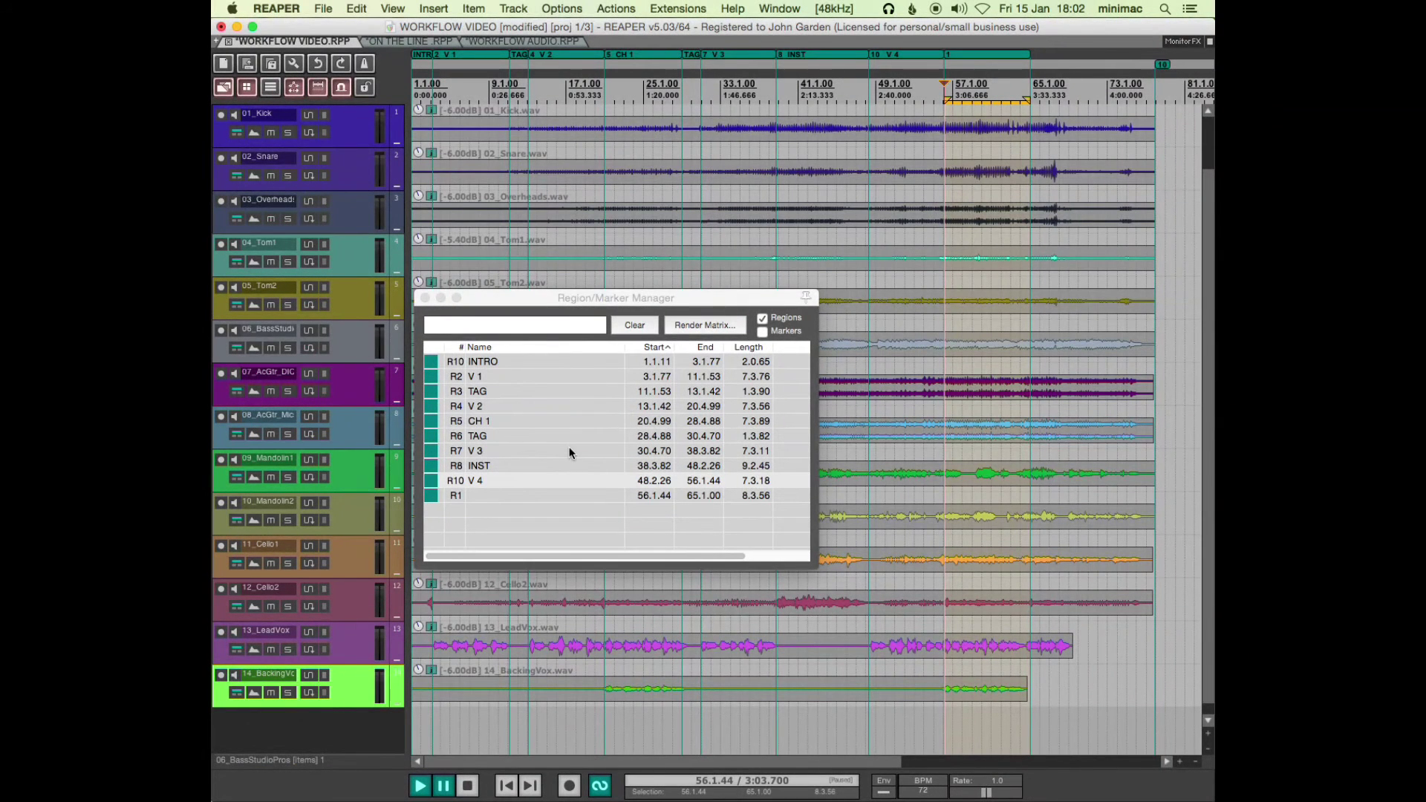
key("space")
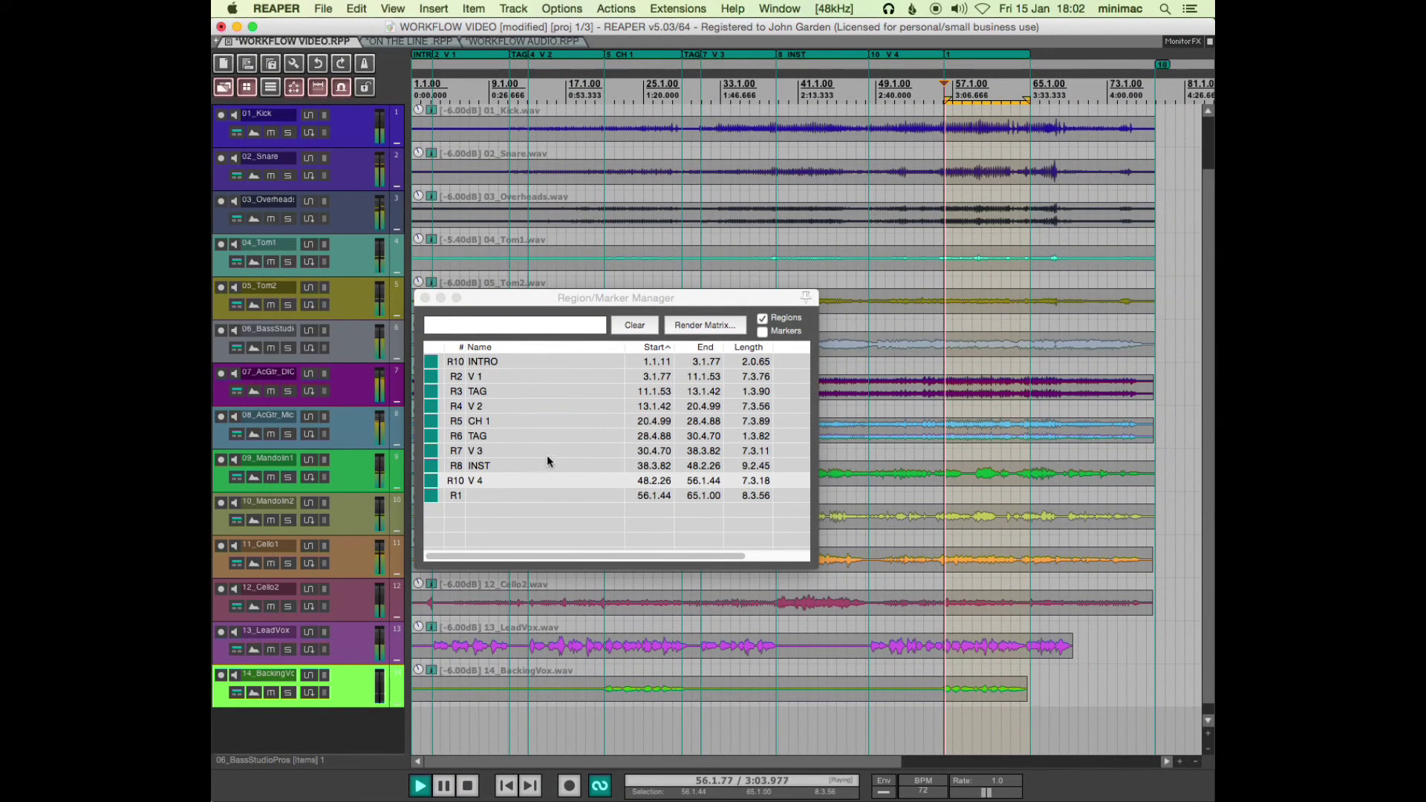
- Name the new R1 region 'CH 2' in the Region/Marker Manager
left_click(497, 500)
double_click(497, 498)
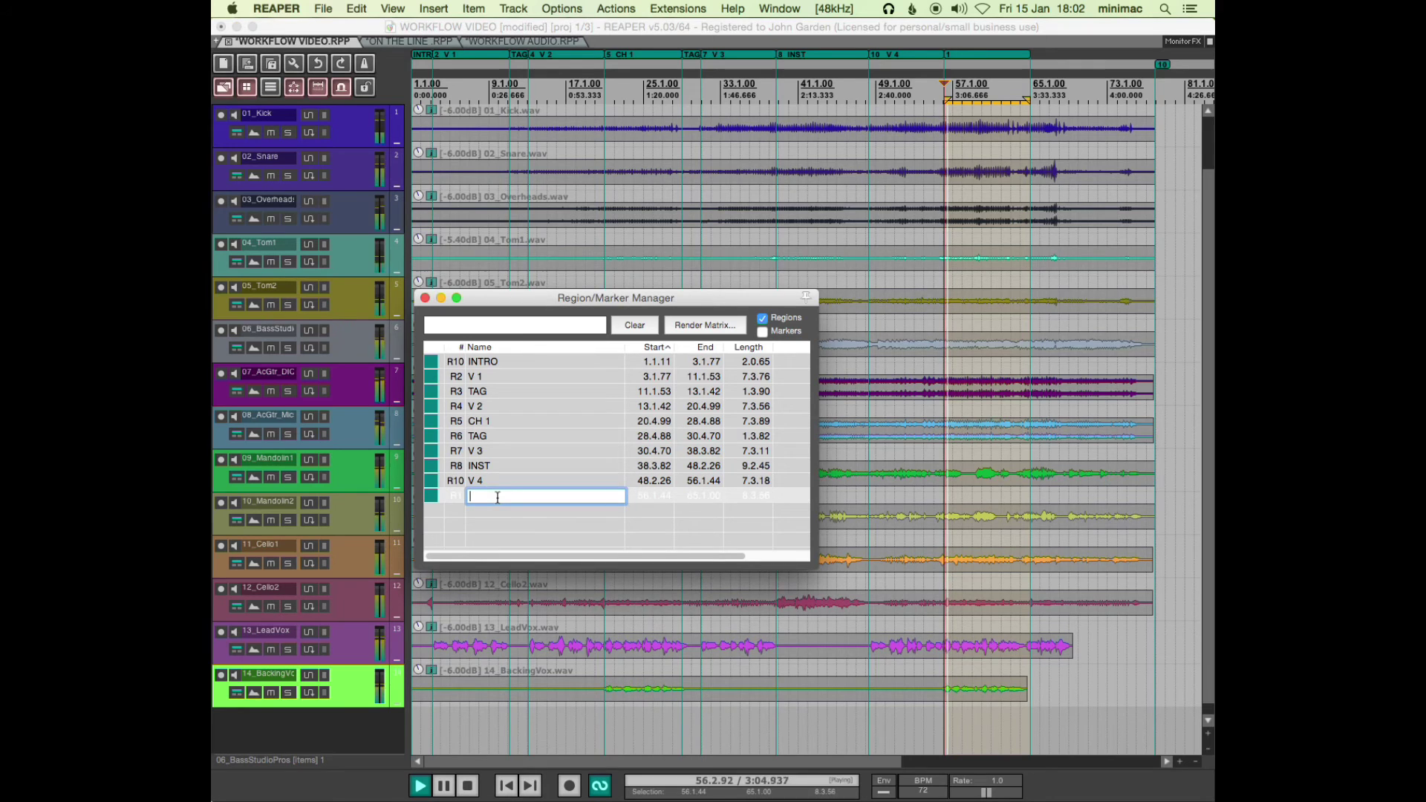
type("CH 2")
key("Return")
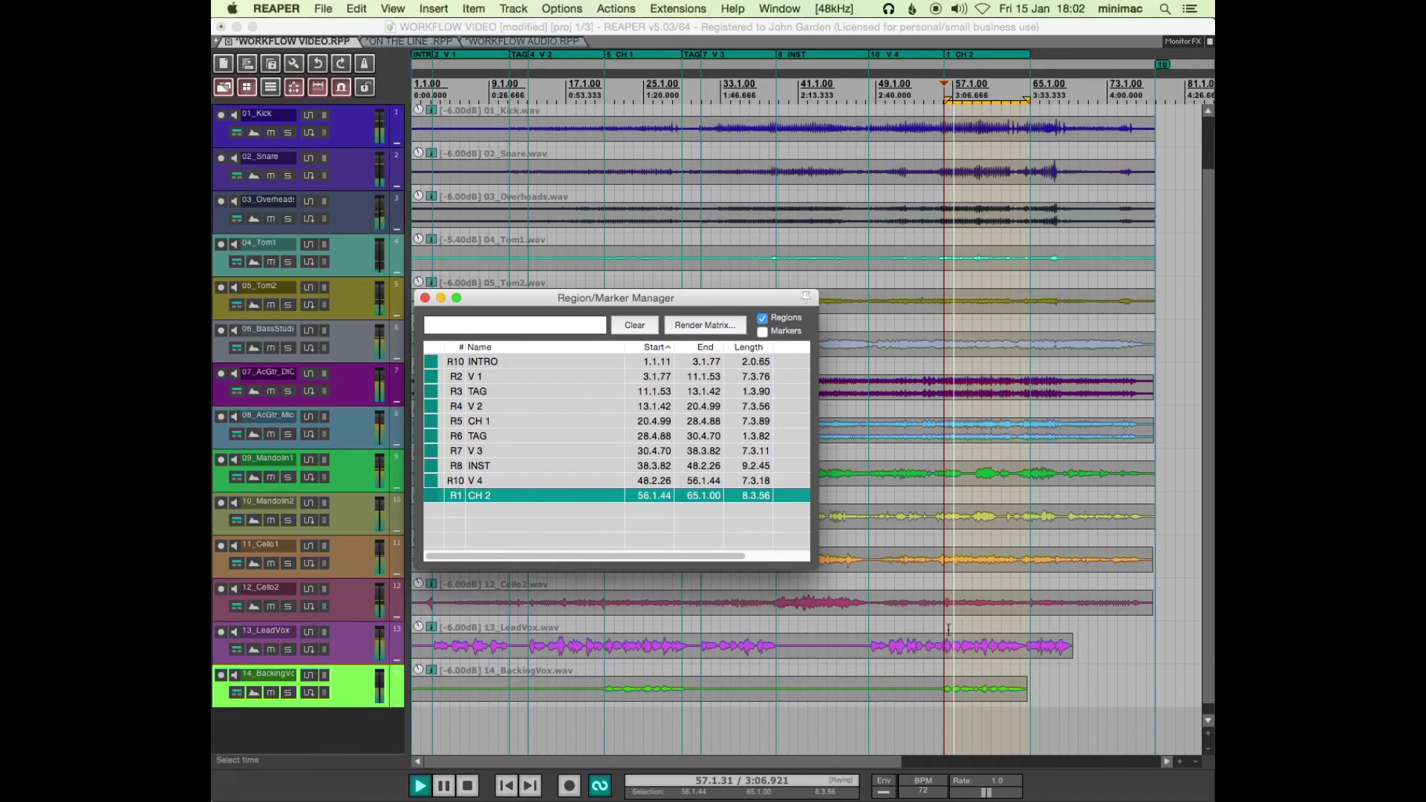
- Roughly move the CH 2 region's end to about 64.3, checking where the chorus ends during playback
left_click_drag(1027, 665, 1024, 666)
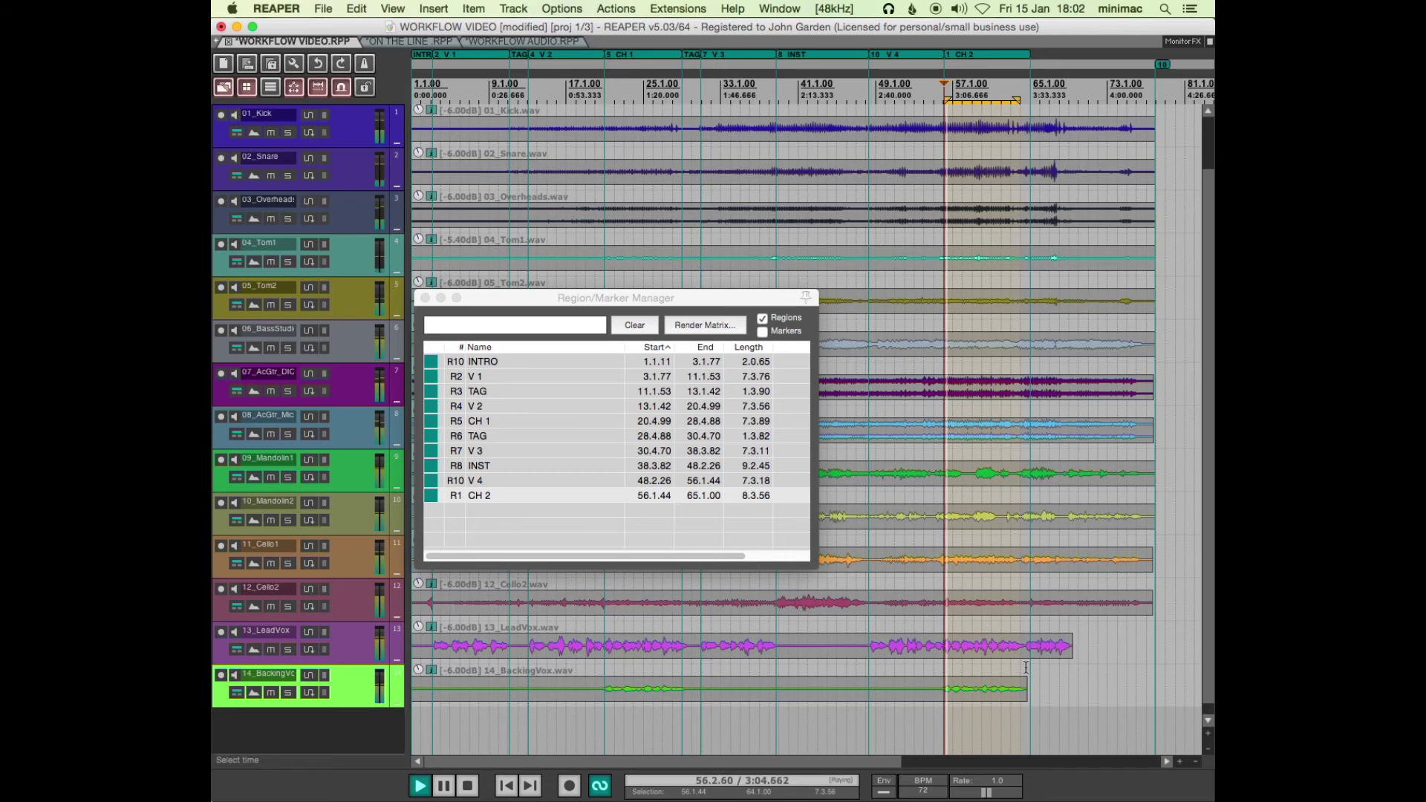
left_click(1021, 669)
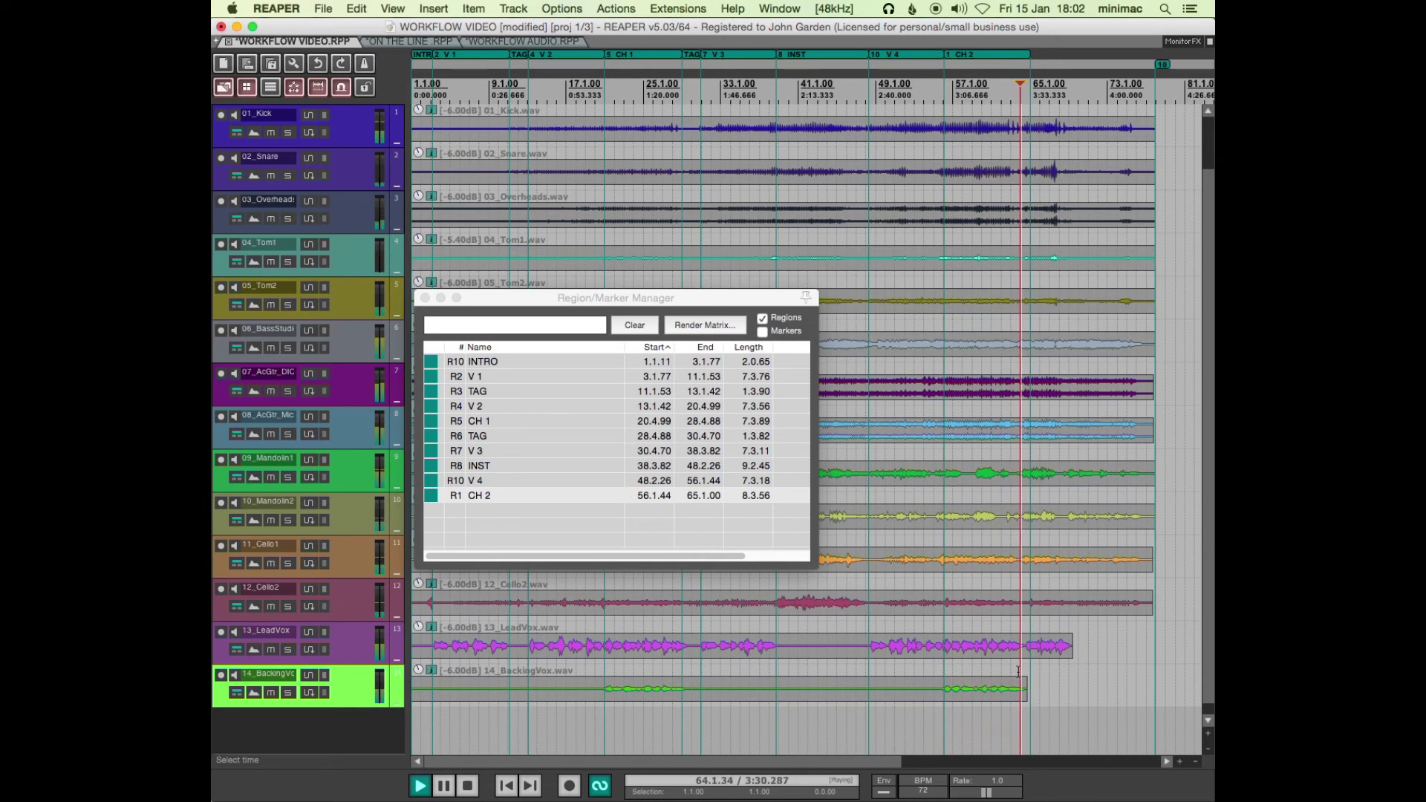
left_click(1027, 55)
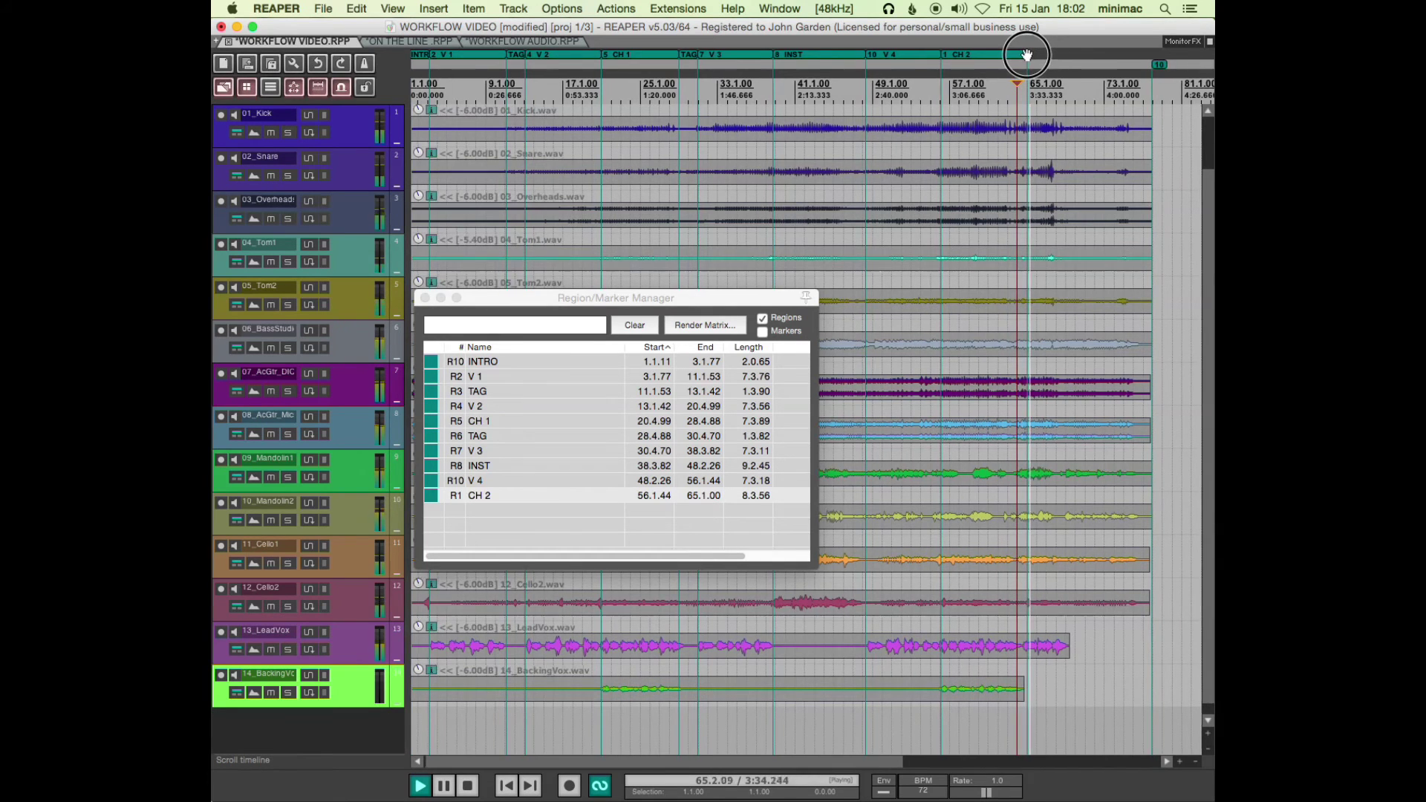
scroll(1025, 54, "up", 4)
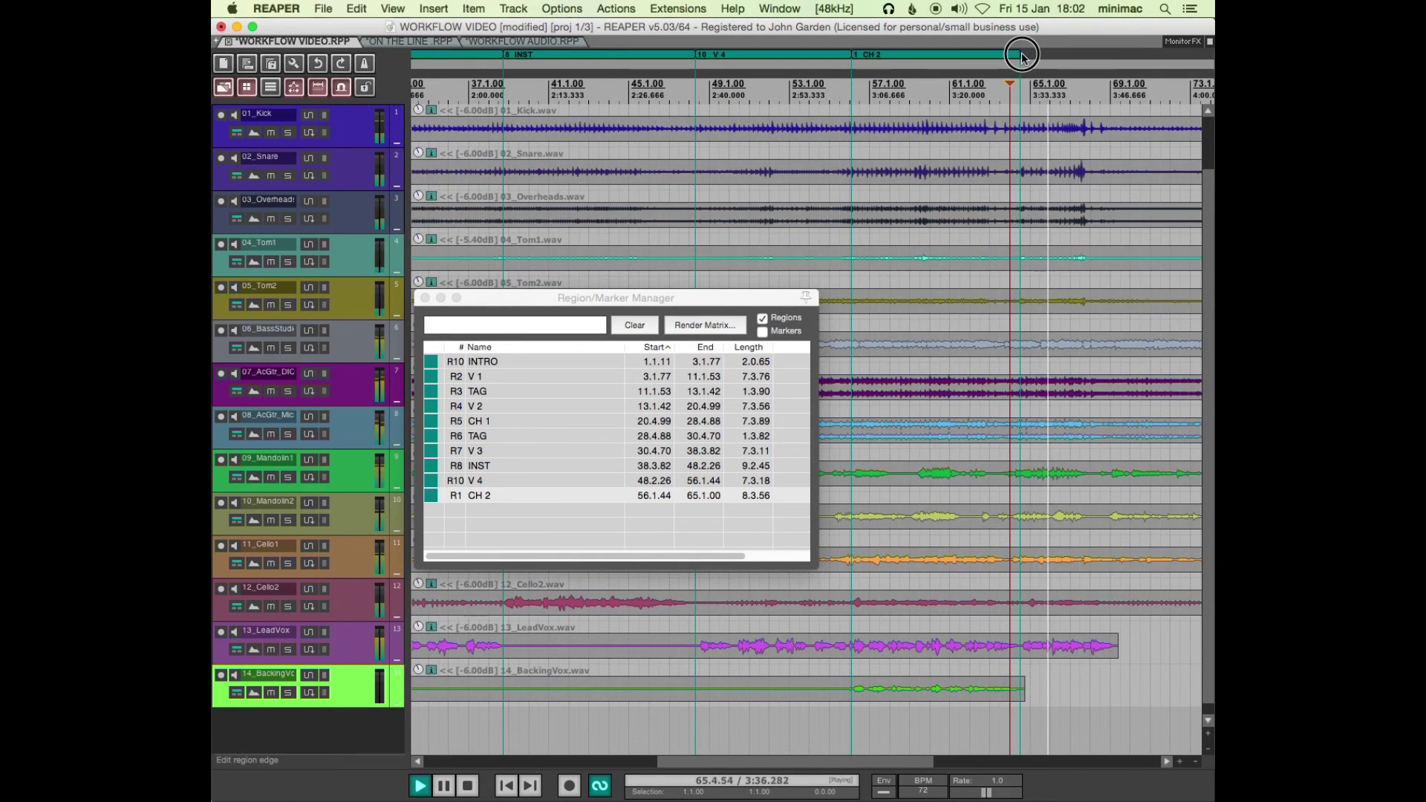
left_click_drag(1022, 56, 1020, 55)
left_click(1019, 141)
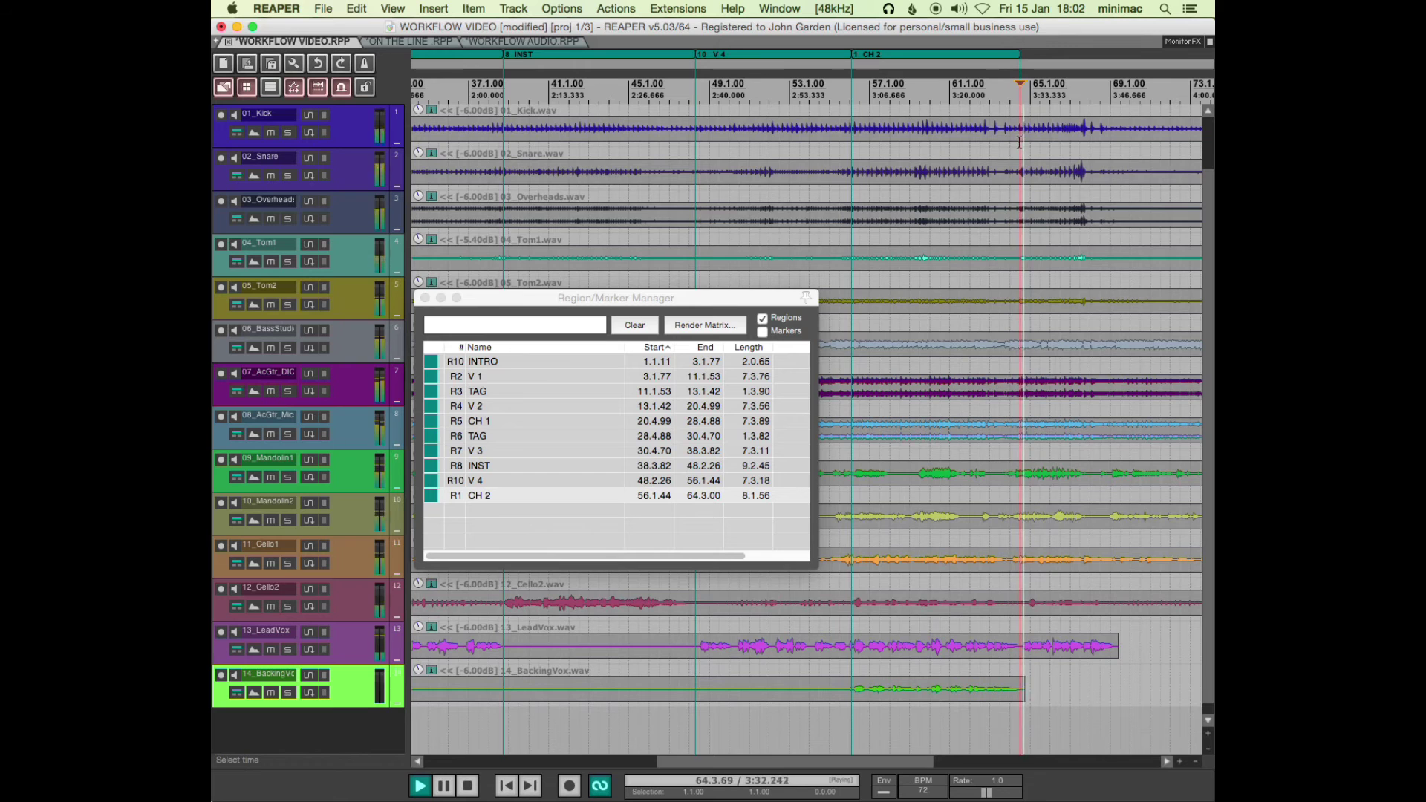
scroll(1021, 55, "up", 5)
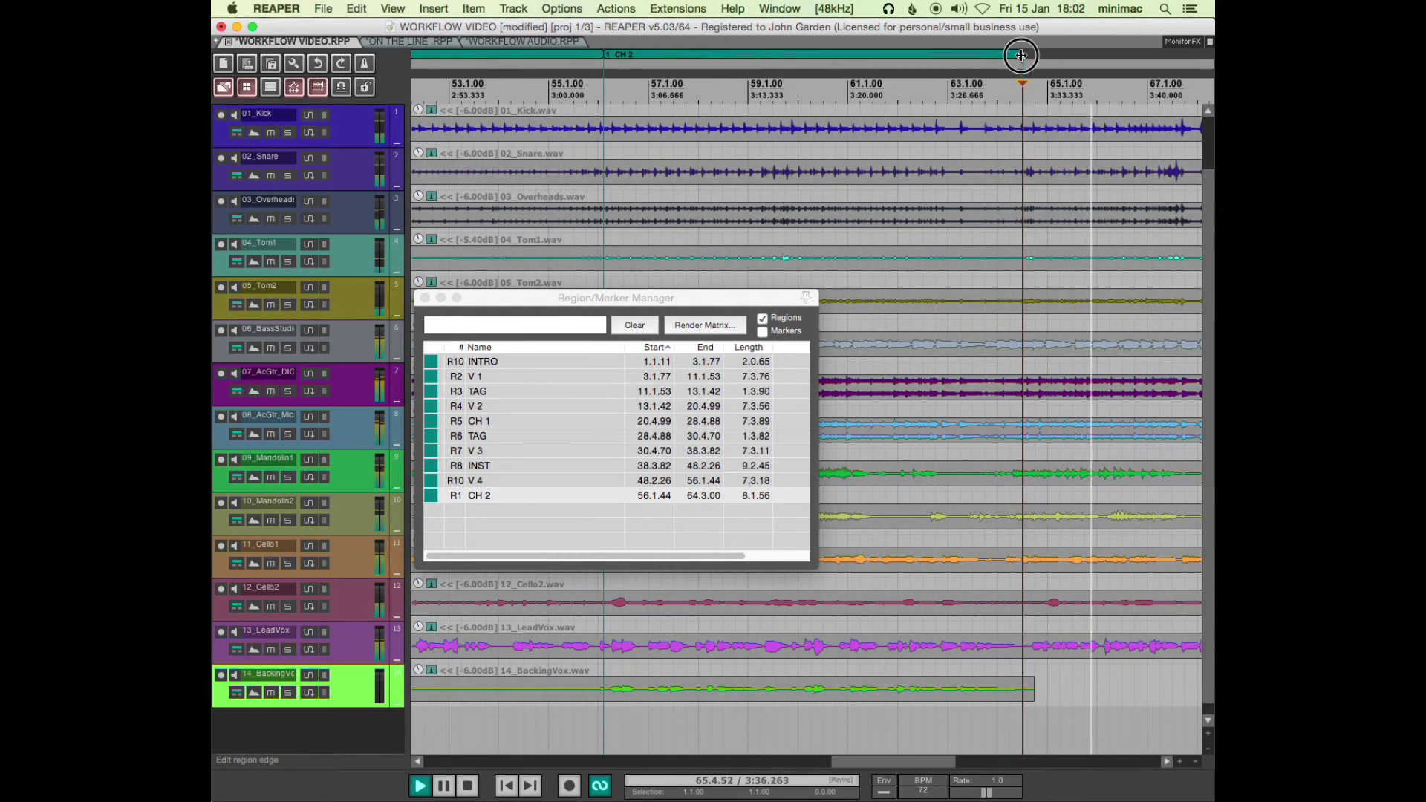
left_click_drag(1021, 55, 1032, 55)
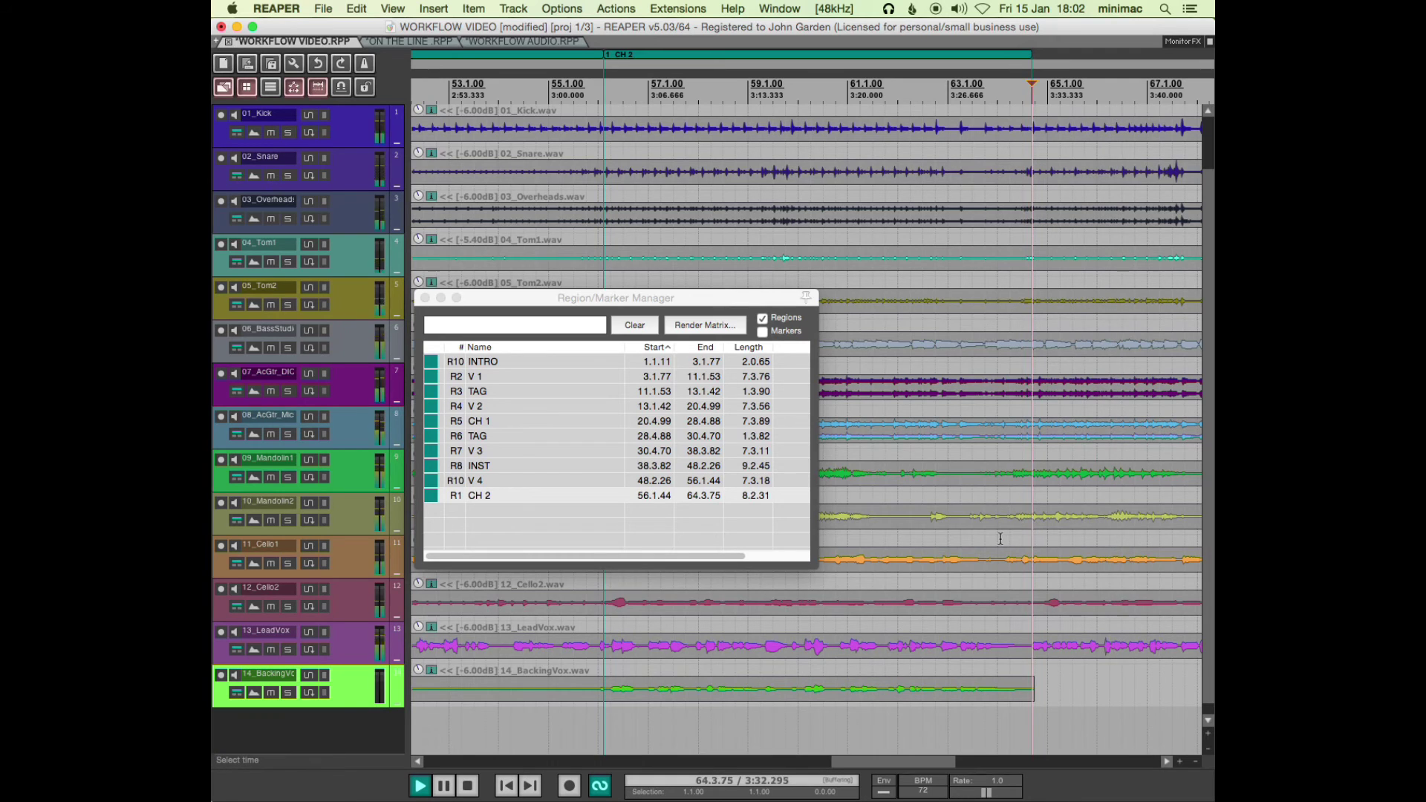
key("ctrl+space")
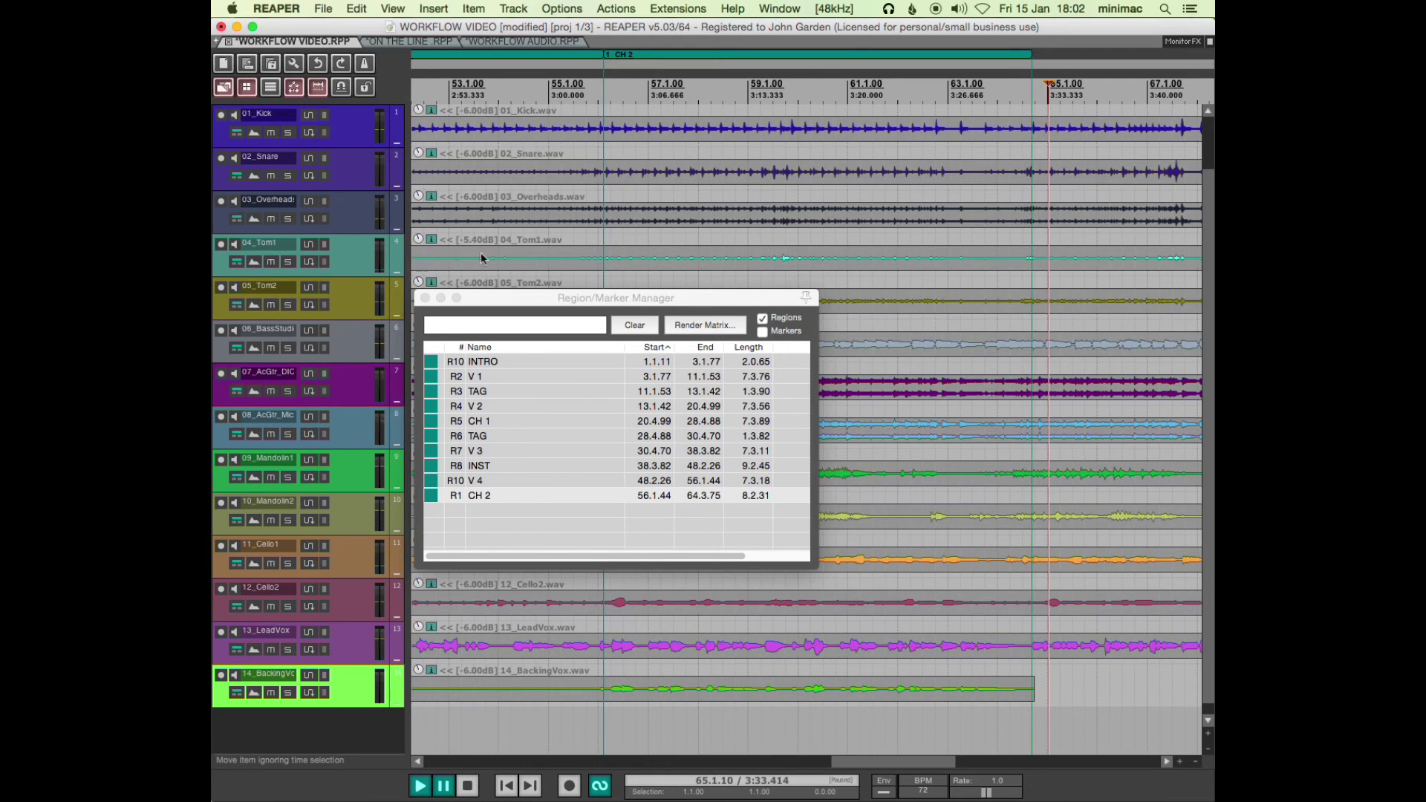
- With snapping on, fine-tune the CH 2 region's end to exactly 64.3.82
left_click(342, 92)
left_click(342, 93)
mouse_move(1032, 54)
left_mouse_down()
mouse_move(1001, 57)
mouse_move(1035, 57)
left_mouse_up()
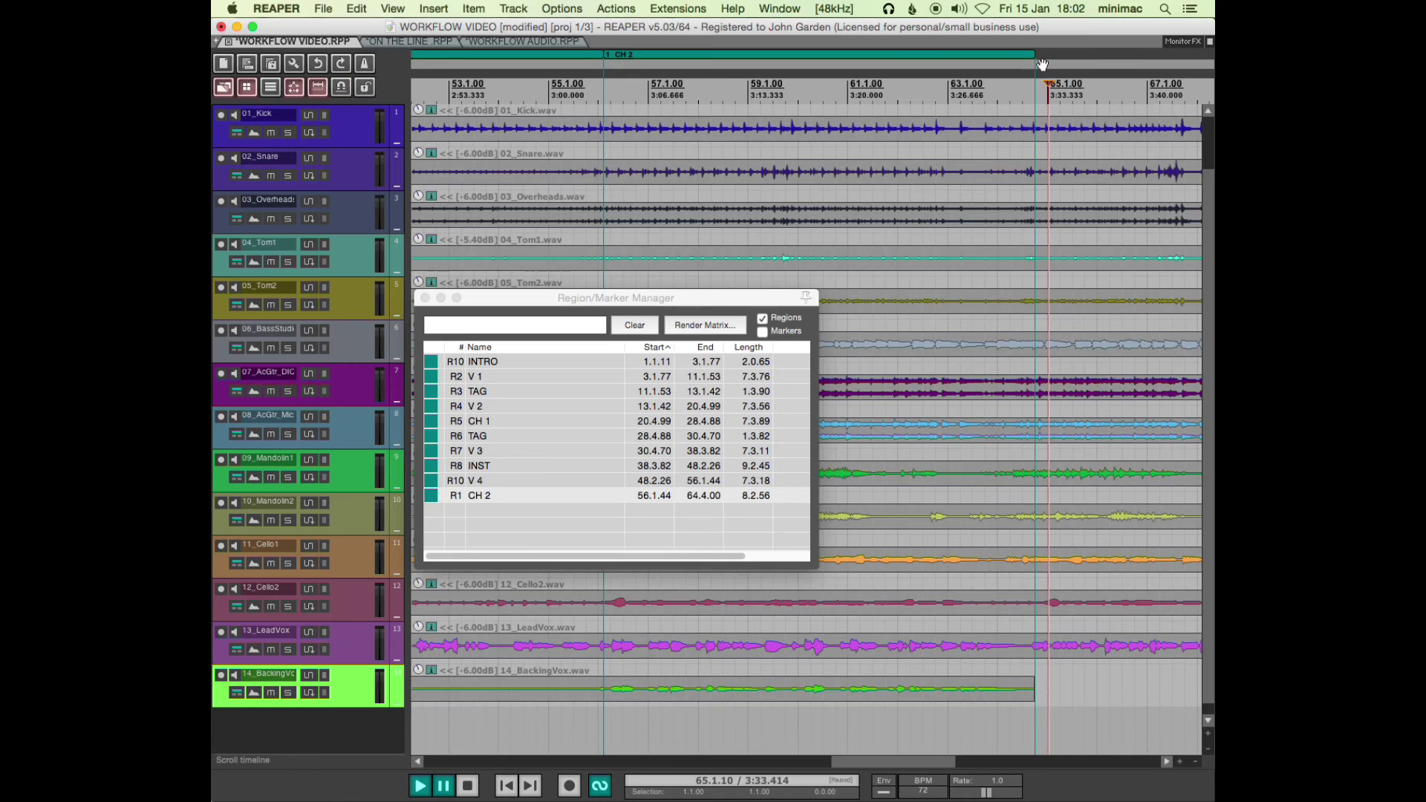
left_click_drag(1033, 54, 1030, 54)
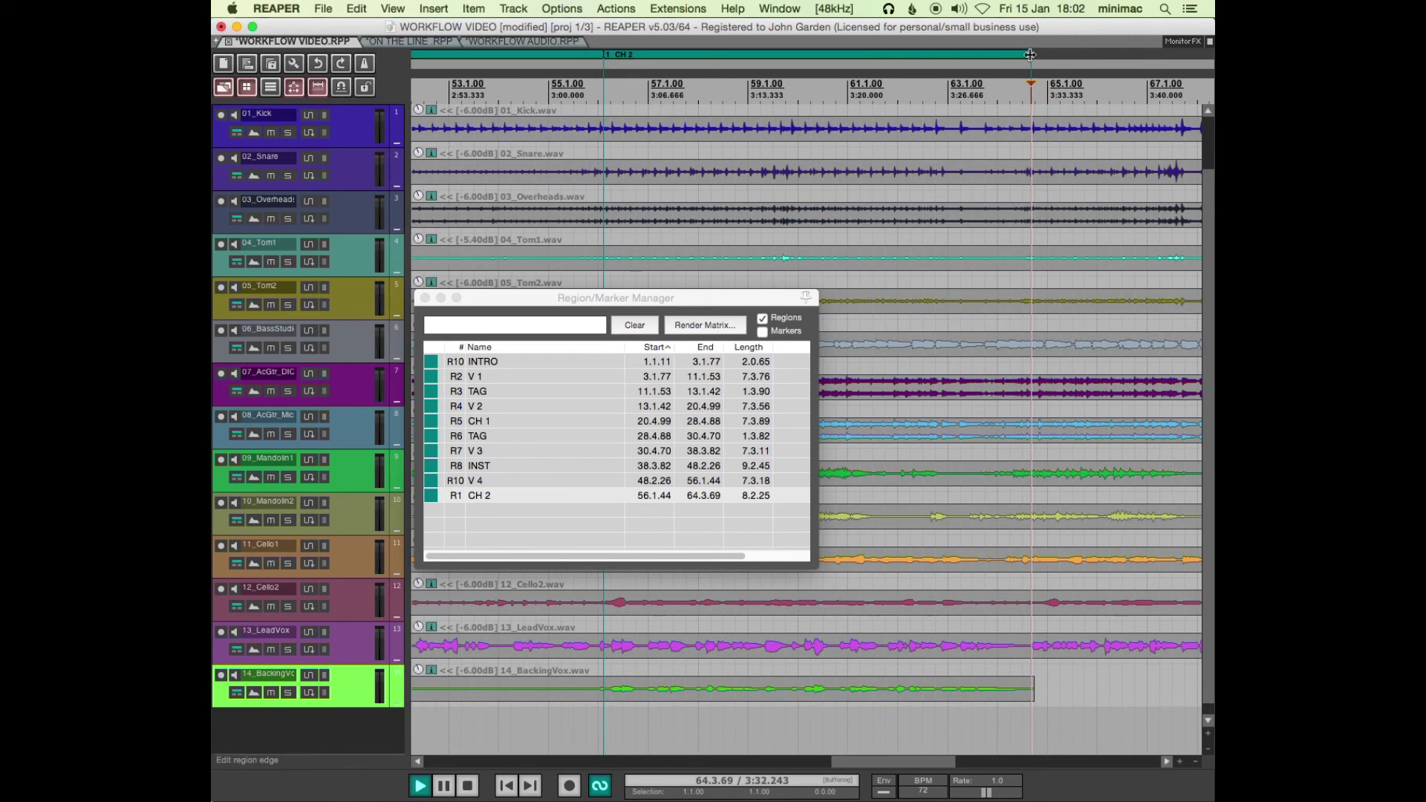
left_click(1032, 55)
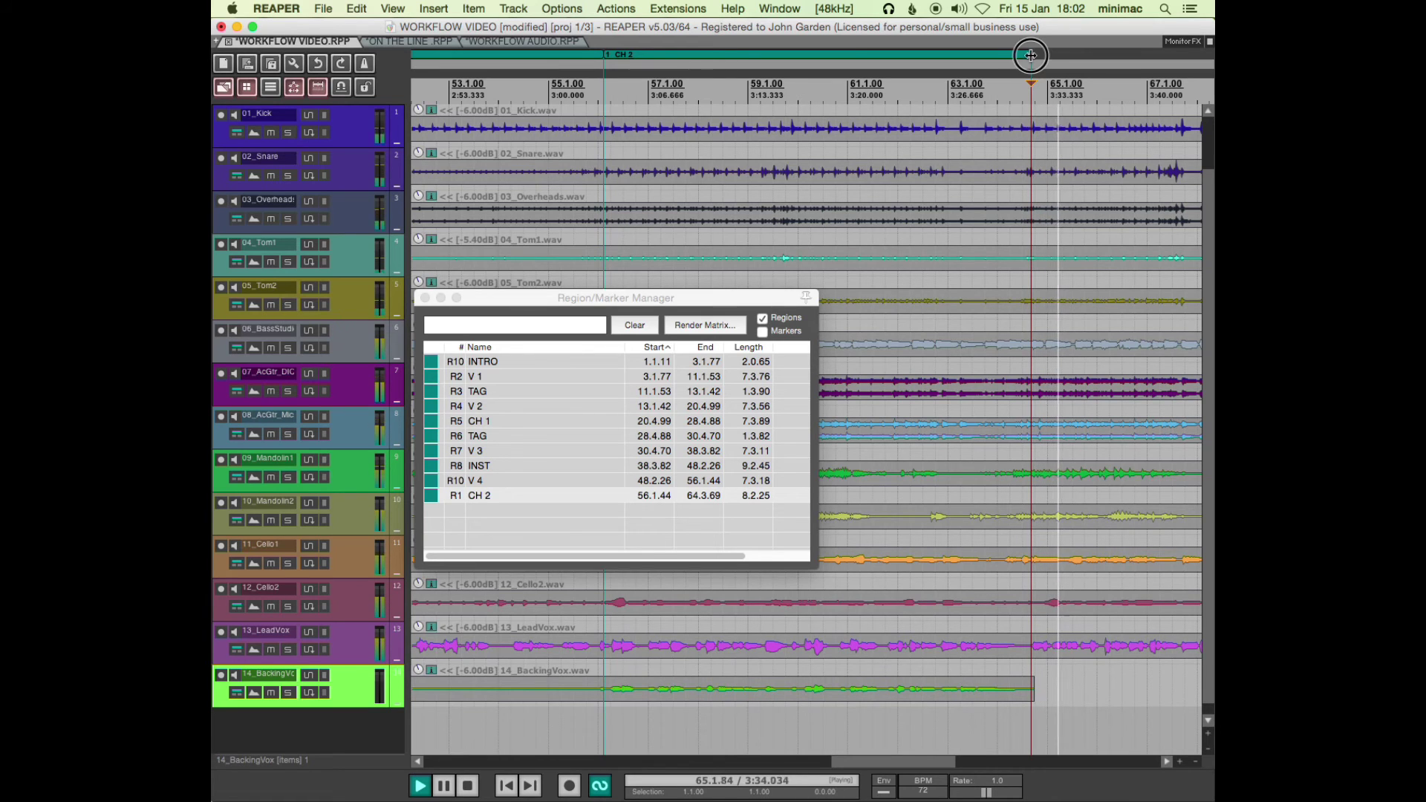
left_click_drag(1031, 54, 1033, 54)
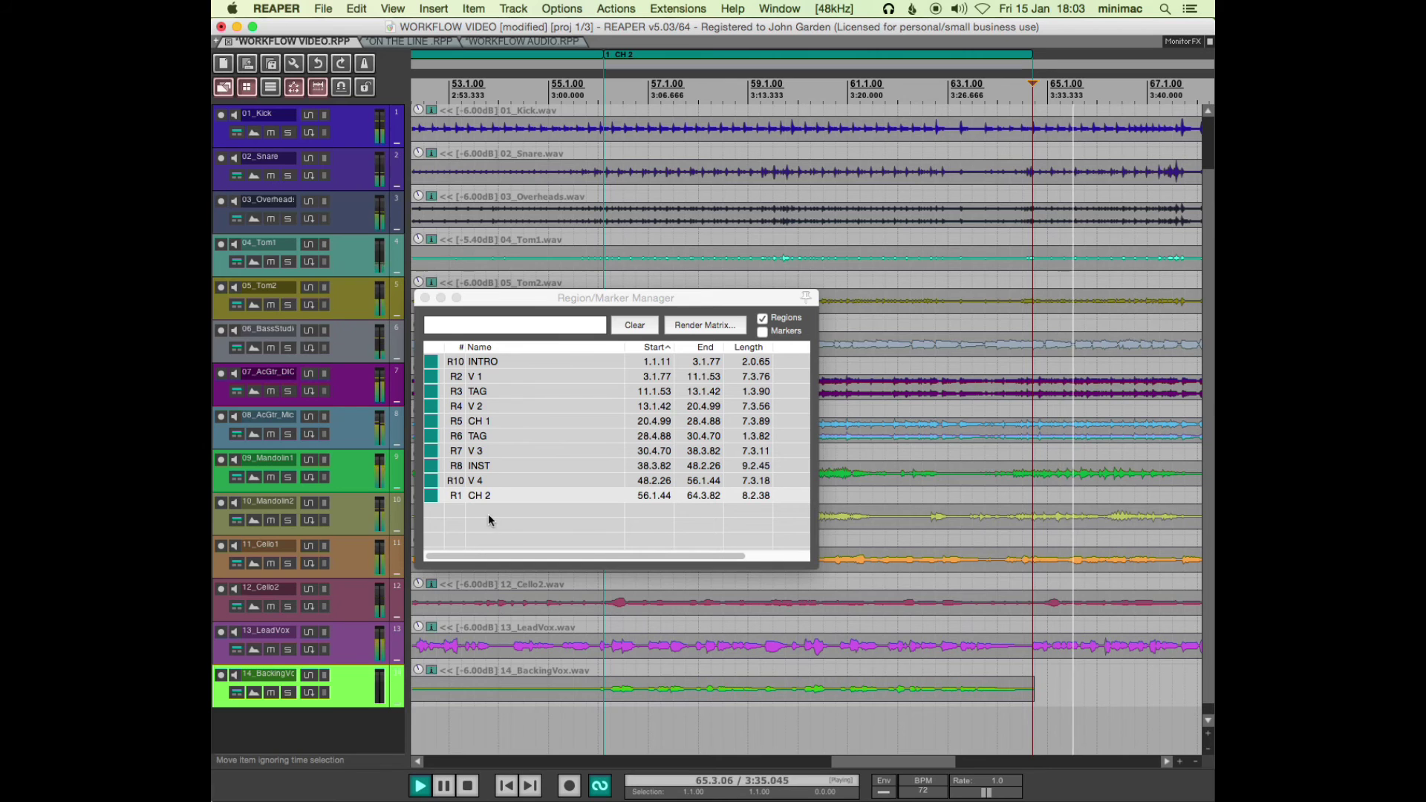
- Create regions spanning 64.3.82–69.1.00 and 69.1.00–77.4.53 from time selections using Shift+R
key("ctrl+space")
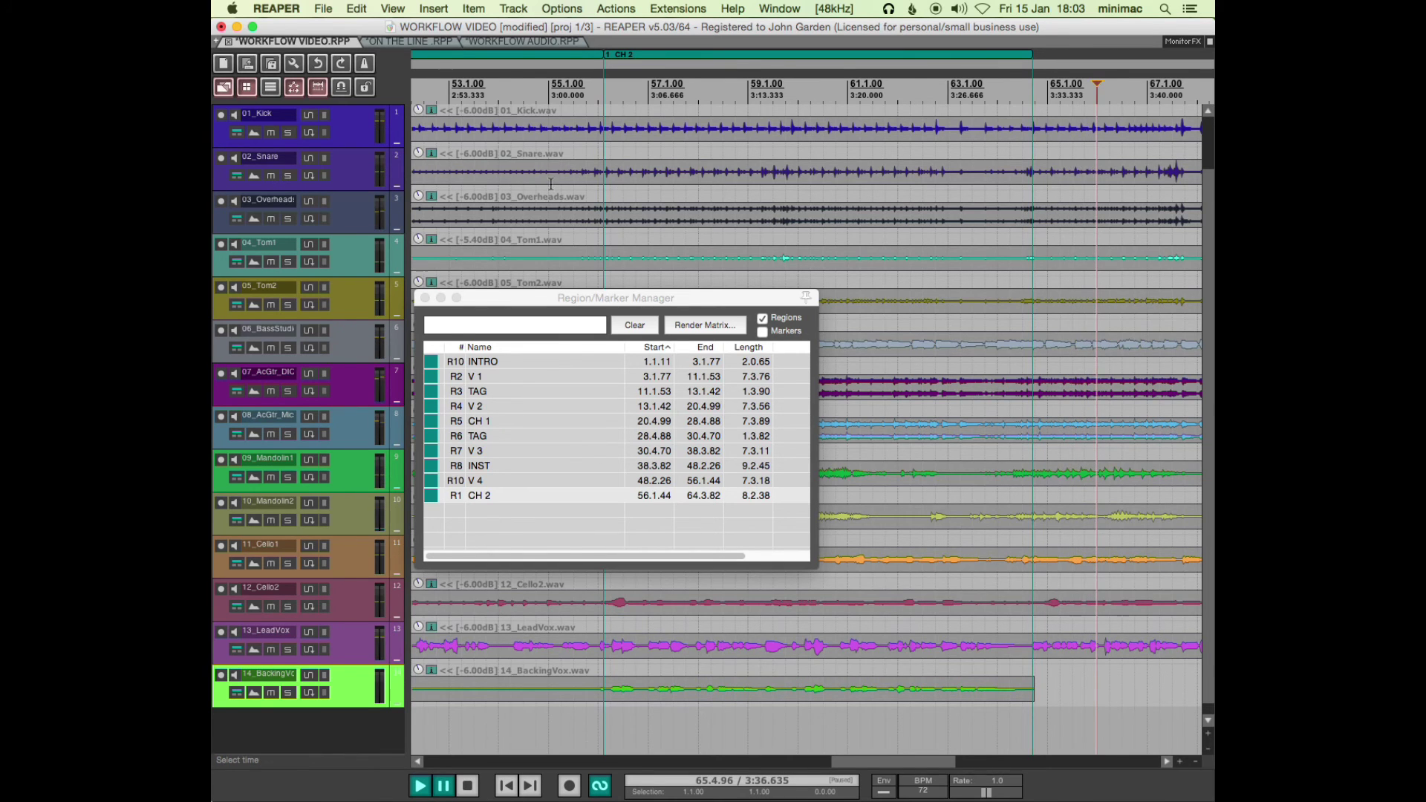
scroll(553, 186, "down", 4)
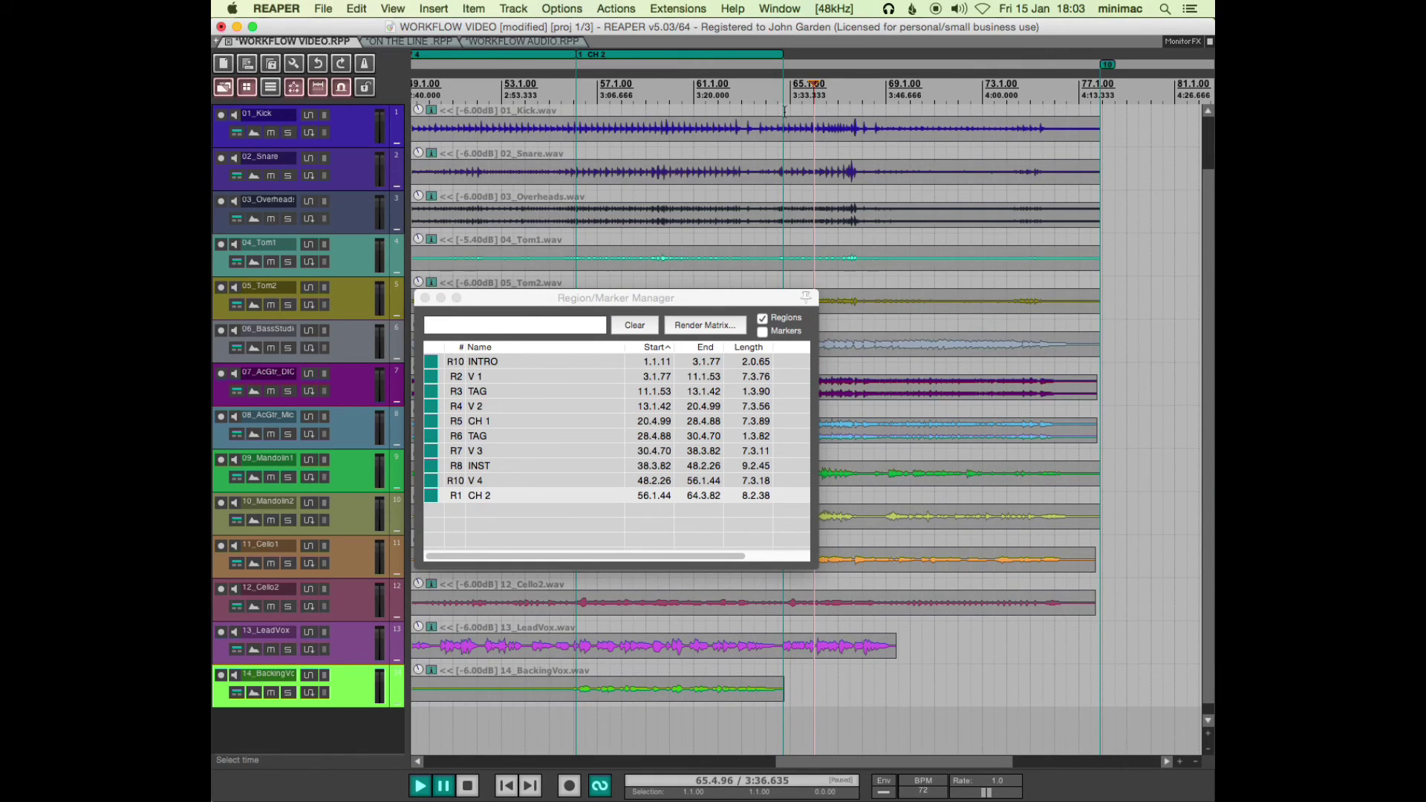
left_click_drag(783, 109, 874, 117)
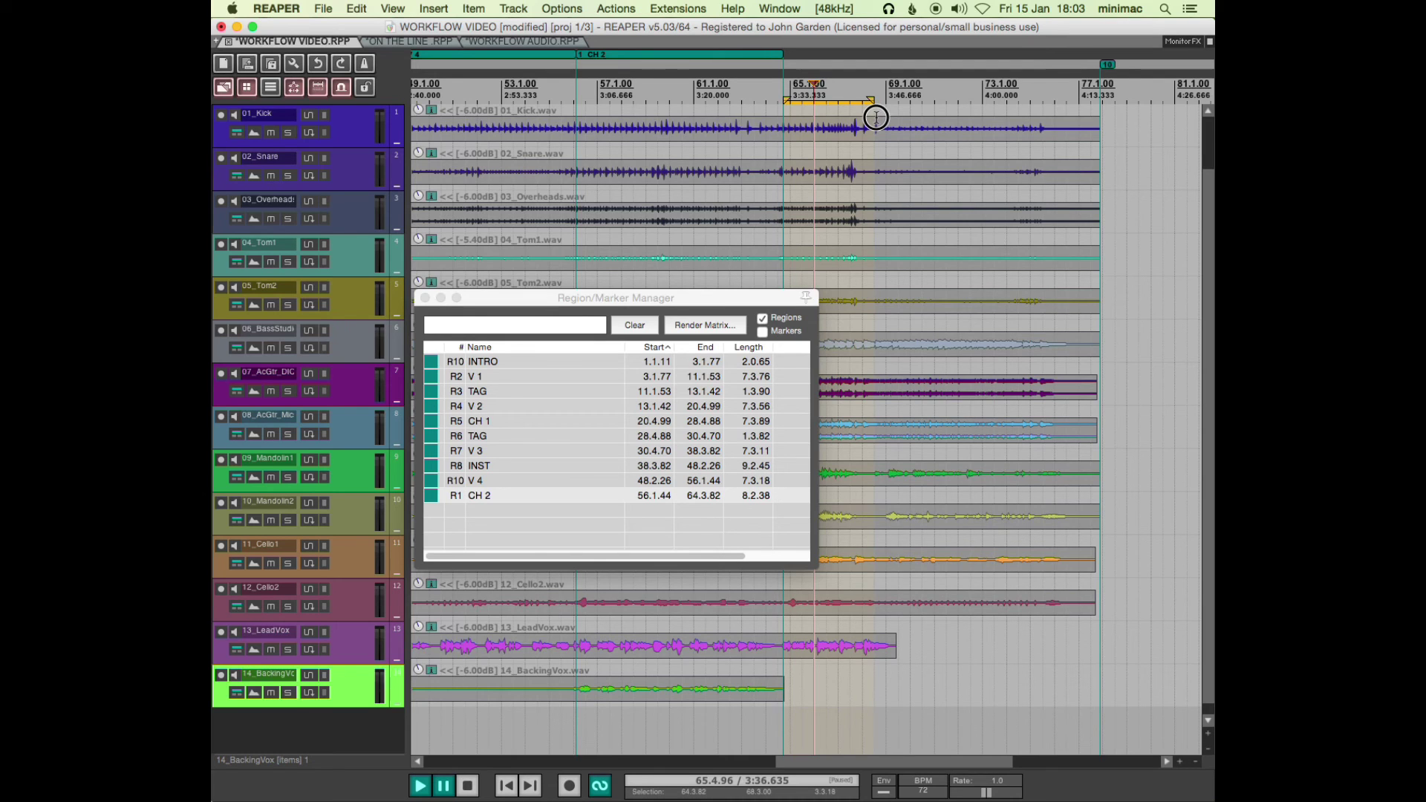
left_click_drag(877, 117, 884, 117)
key("shift+r")
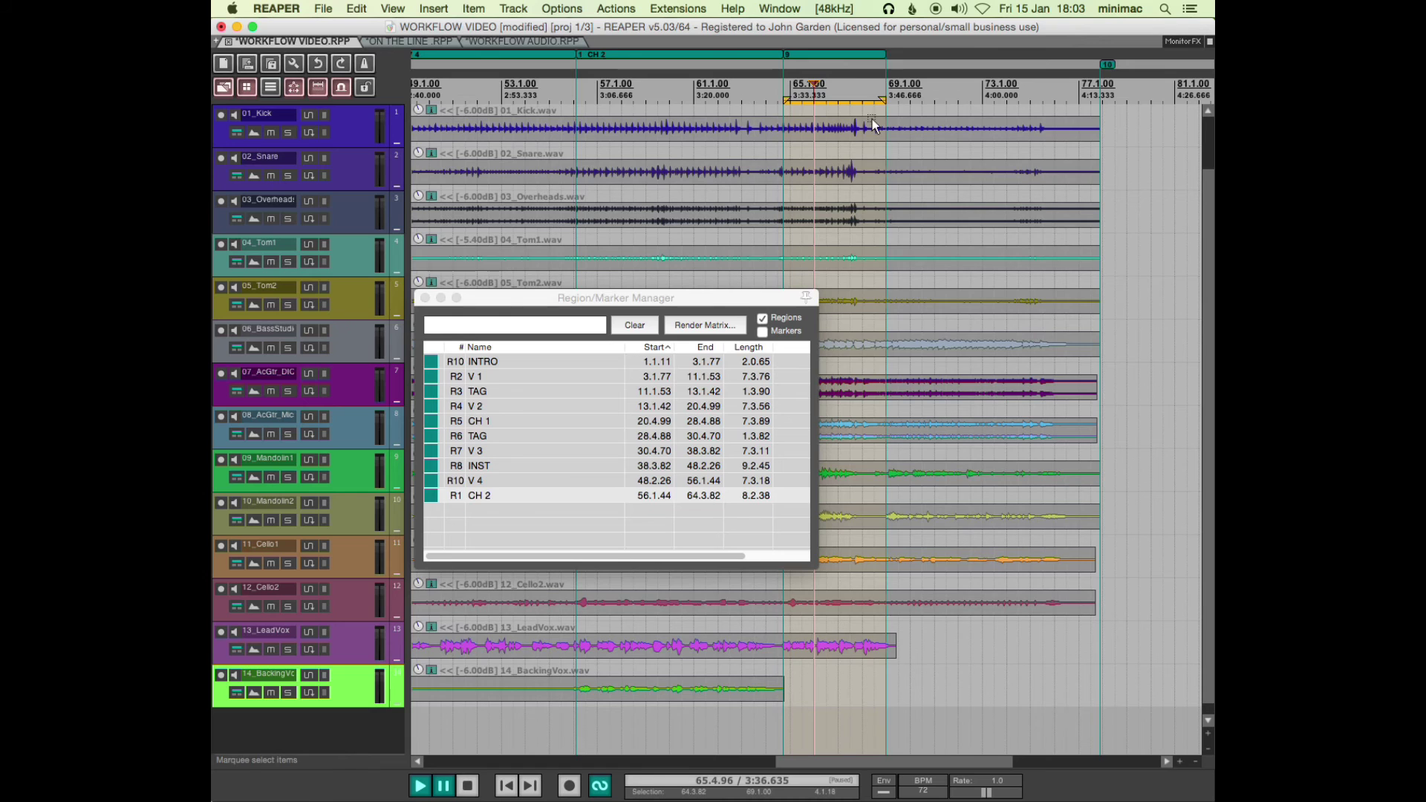
left_click_drag(886, 114, 1098, 119)
key("shift+r")
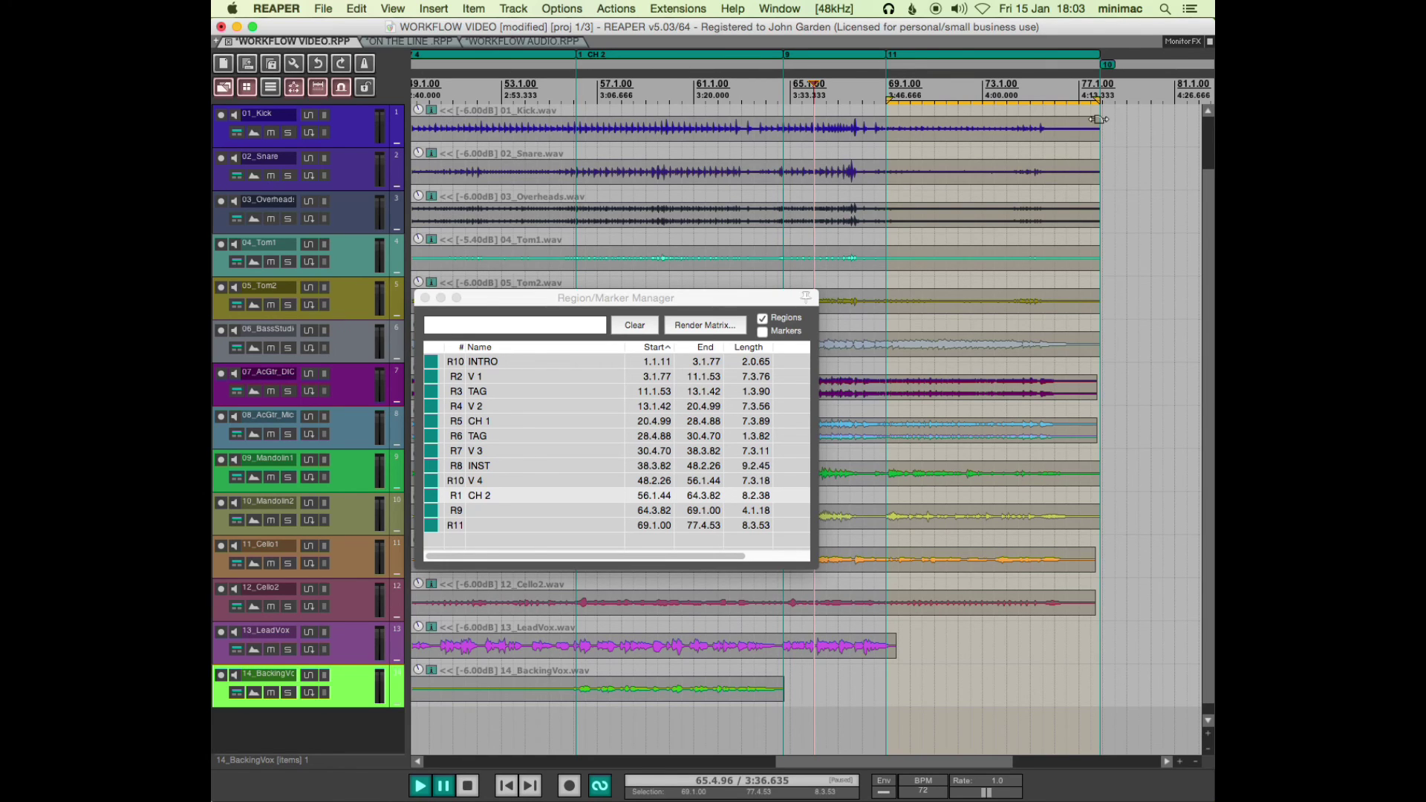
- Name region 9 'M 8' and region 11 'OUTRO' in the Region/Marker Manager
left_click(784, 113)
key("space")
double_click(522, 510)
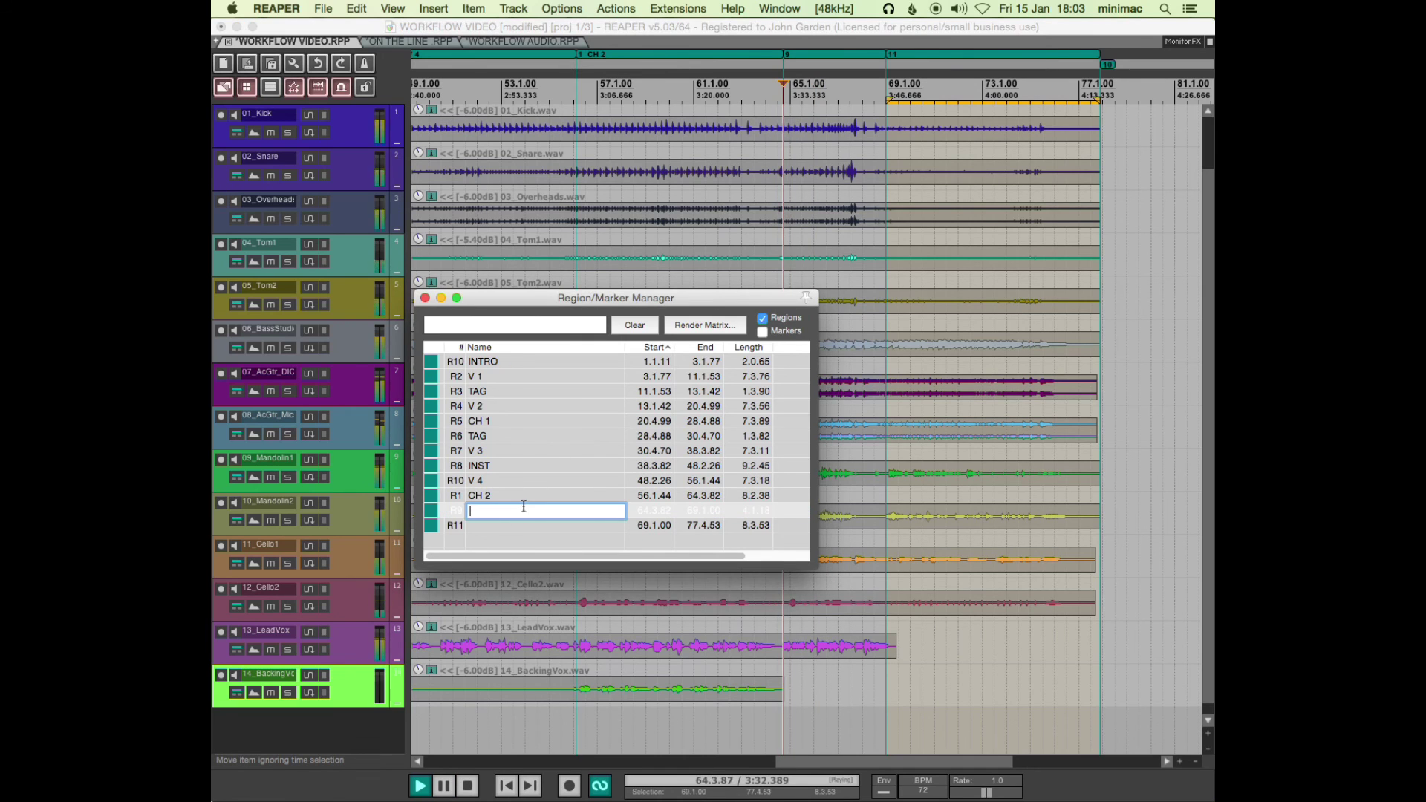
type("M 8")
key("Return")
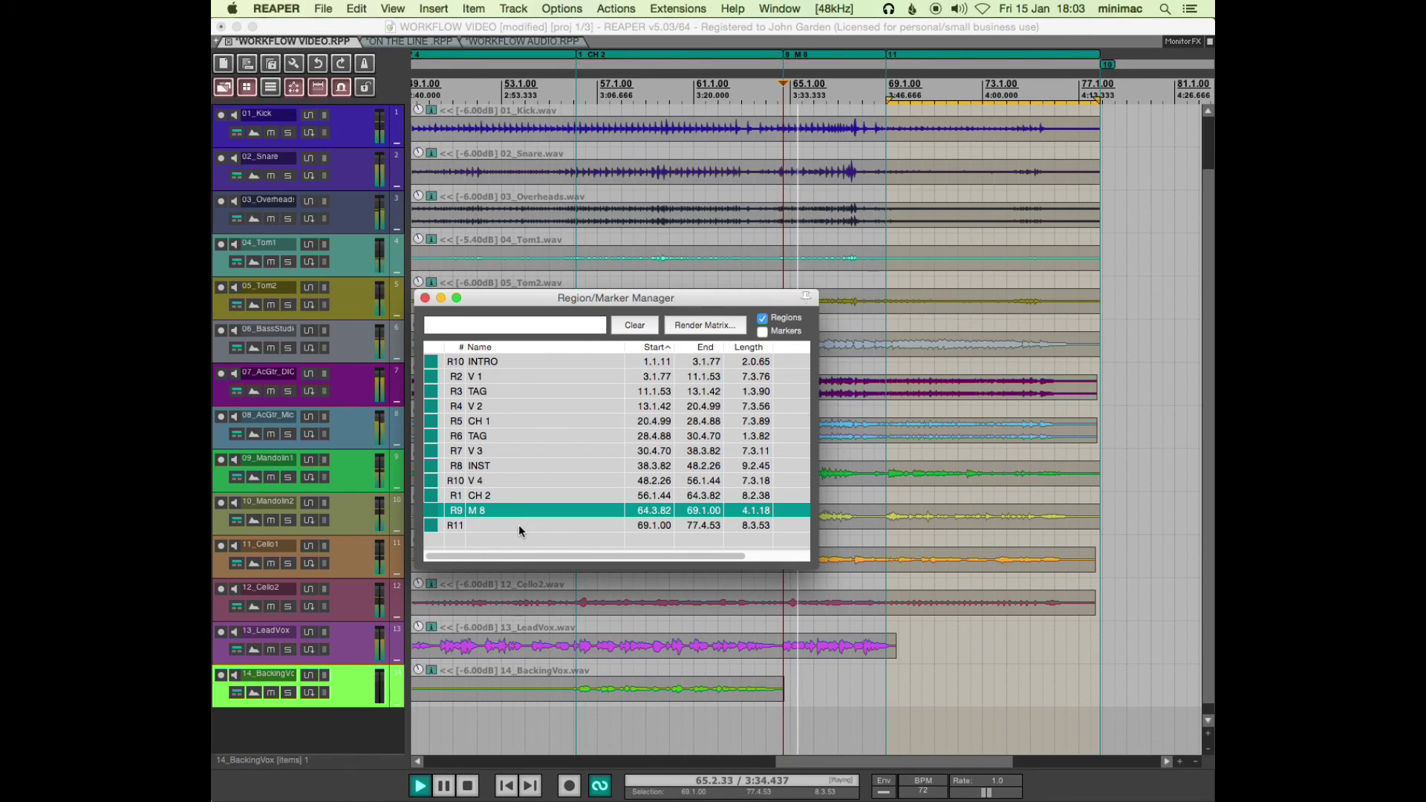
double_click(519, 525)
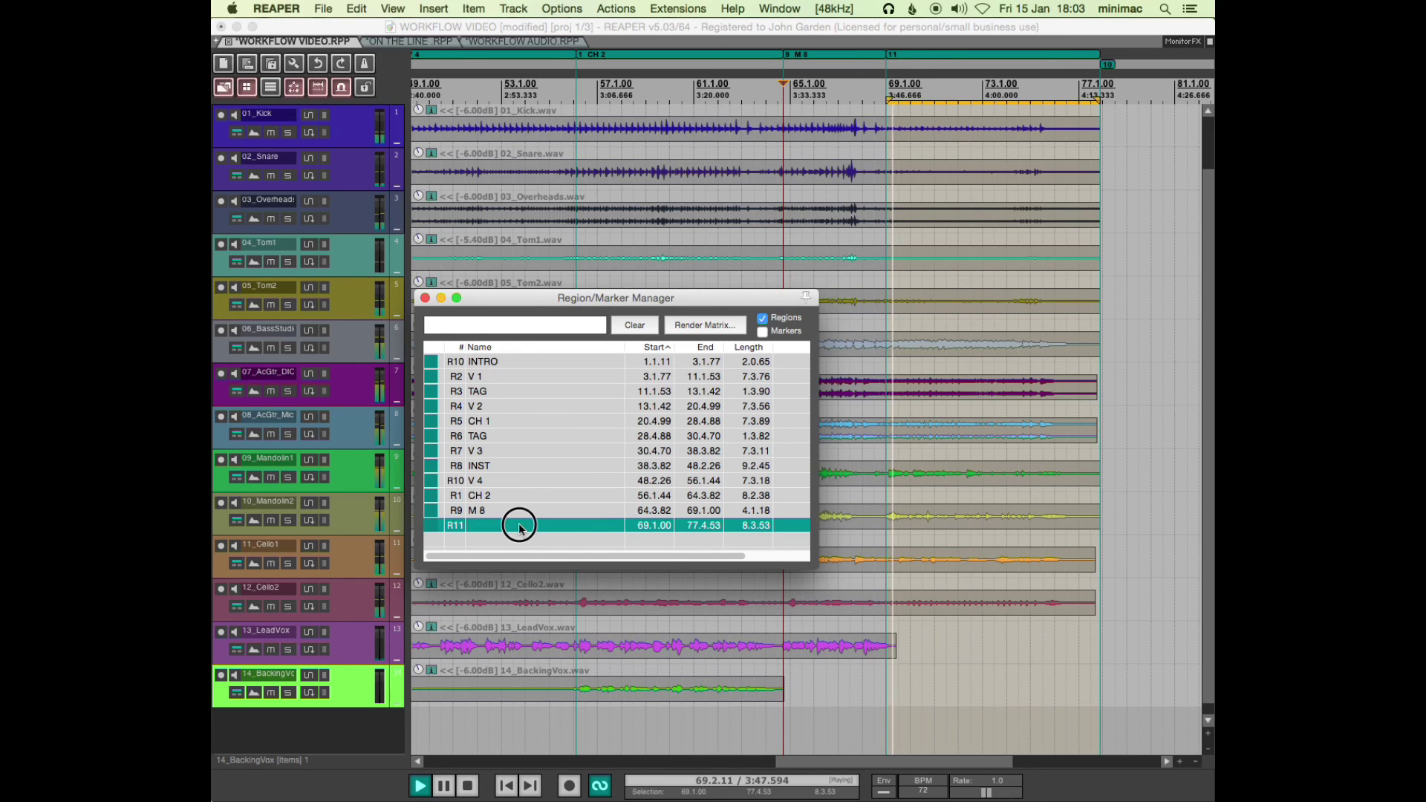
type("OUTRO")
key("Return")
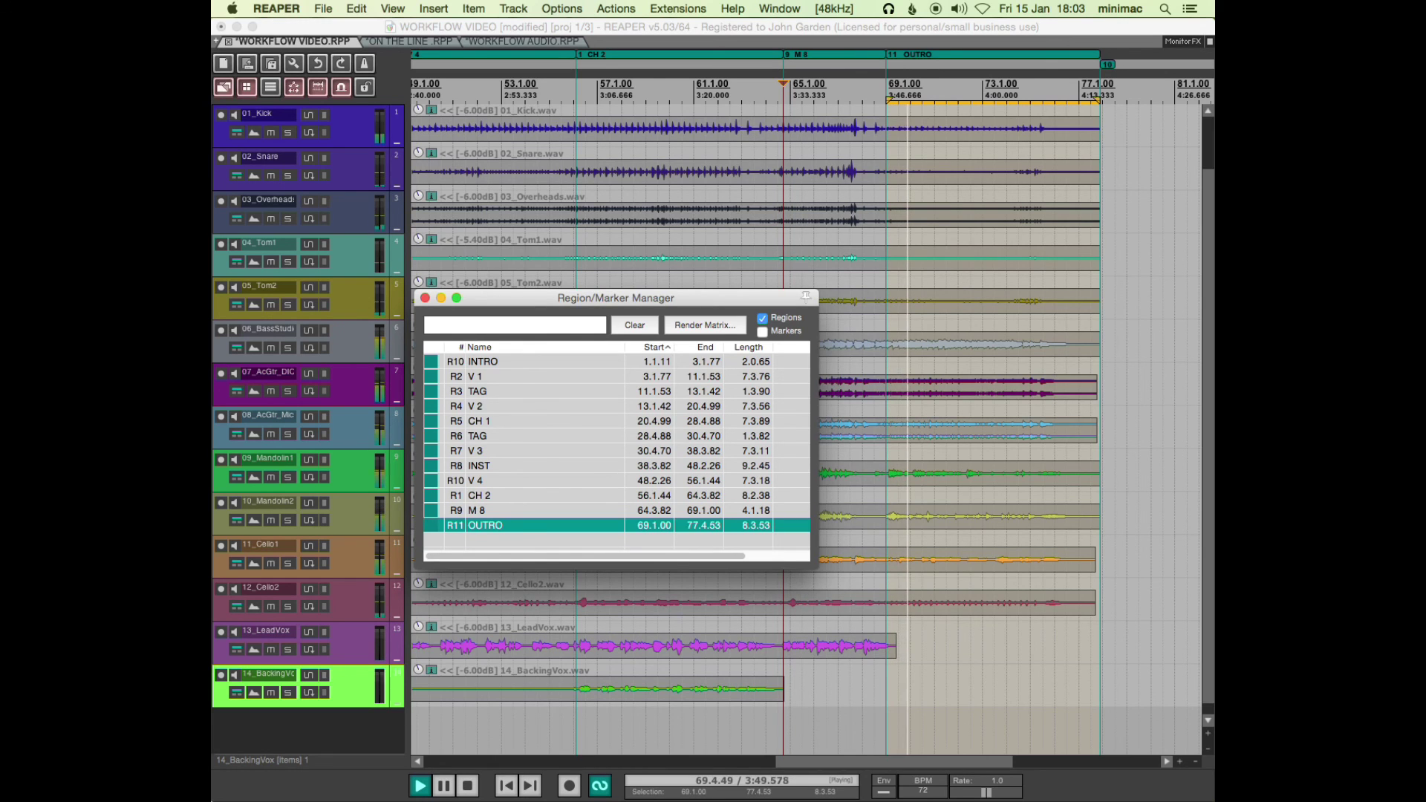
left_click(1105, 63)
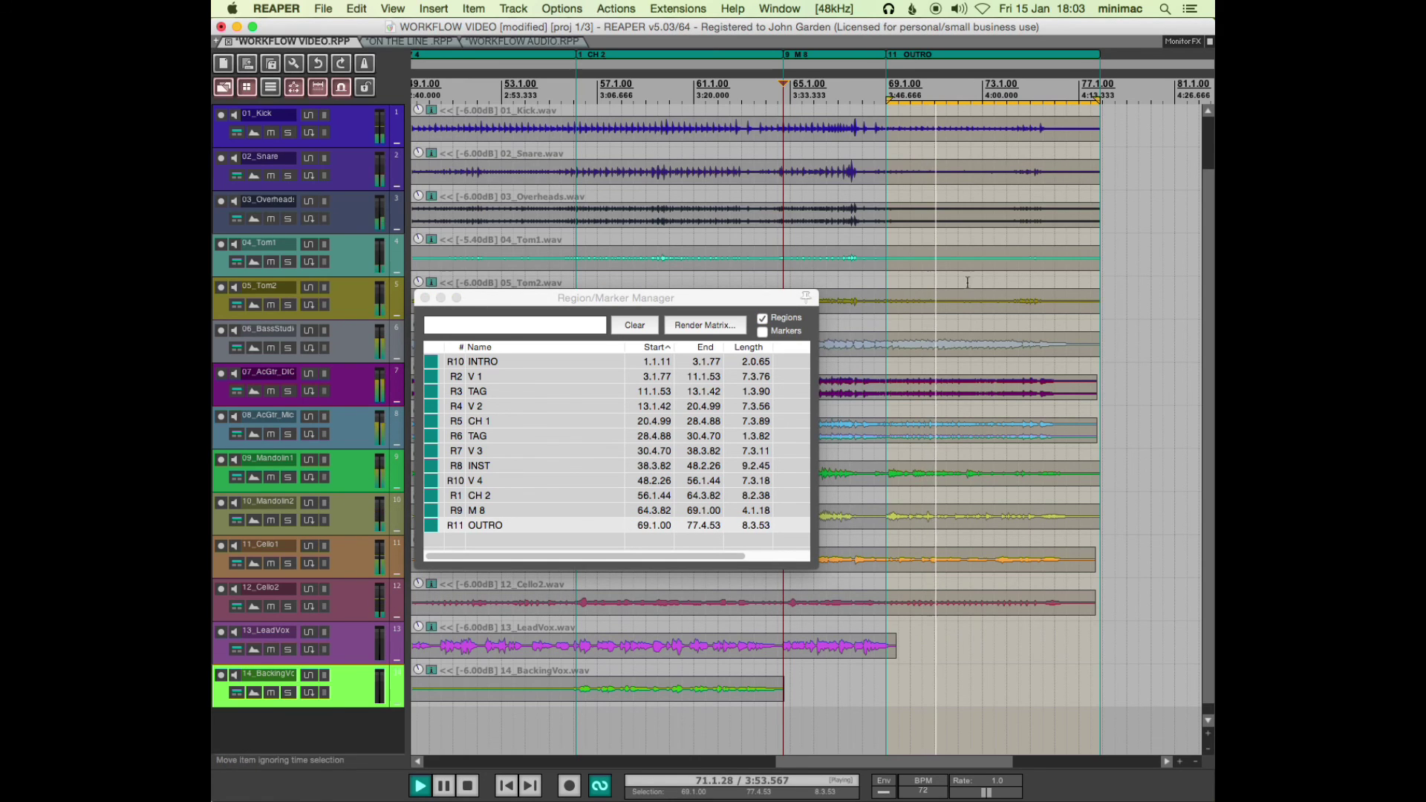
- Close the region list and find that Cmd+Page Down runs View: Zoom out project in the Actions list
left_click(424, 297)
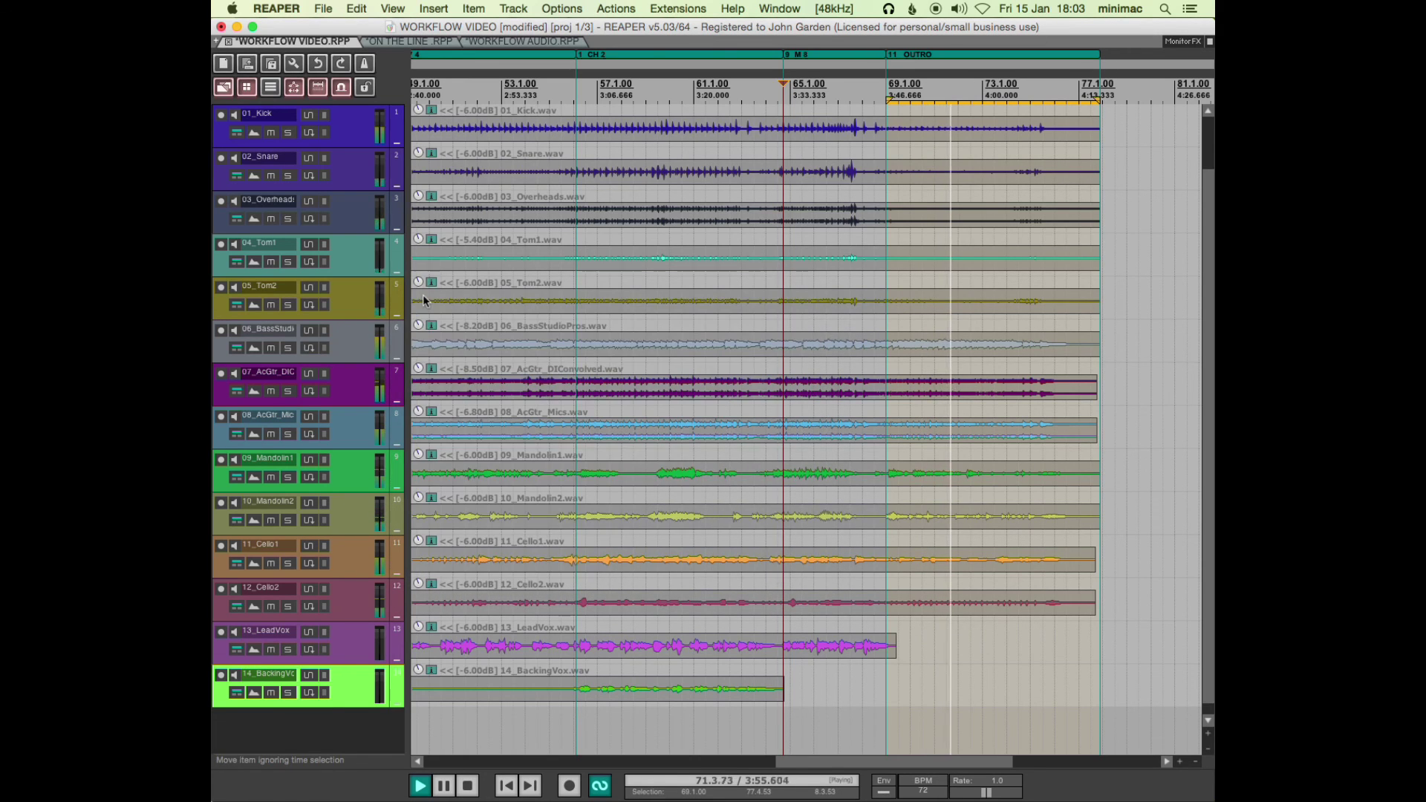
key("space")
scroll(654, 338, "down", 3)
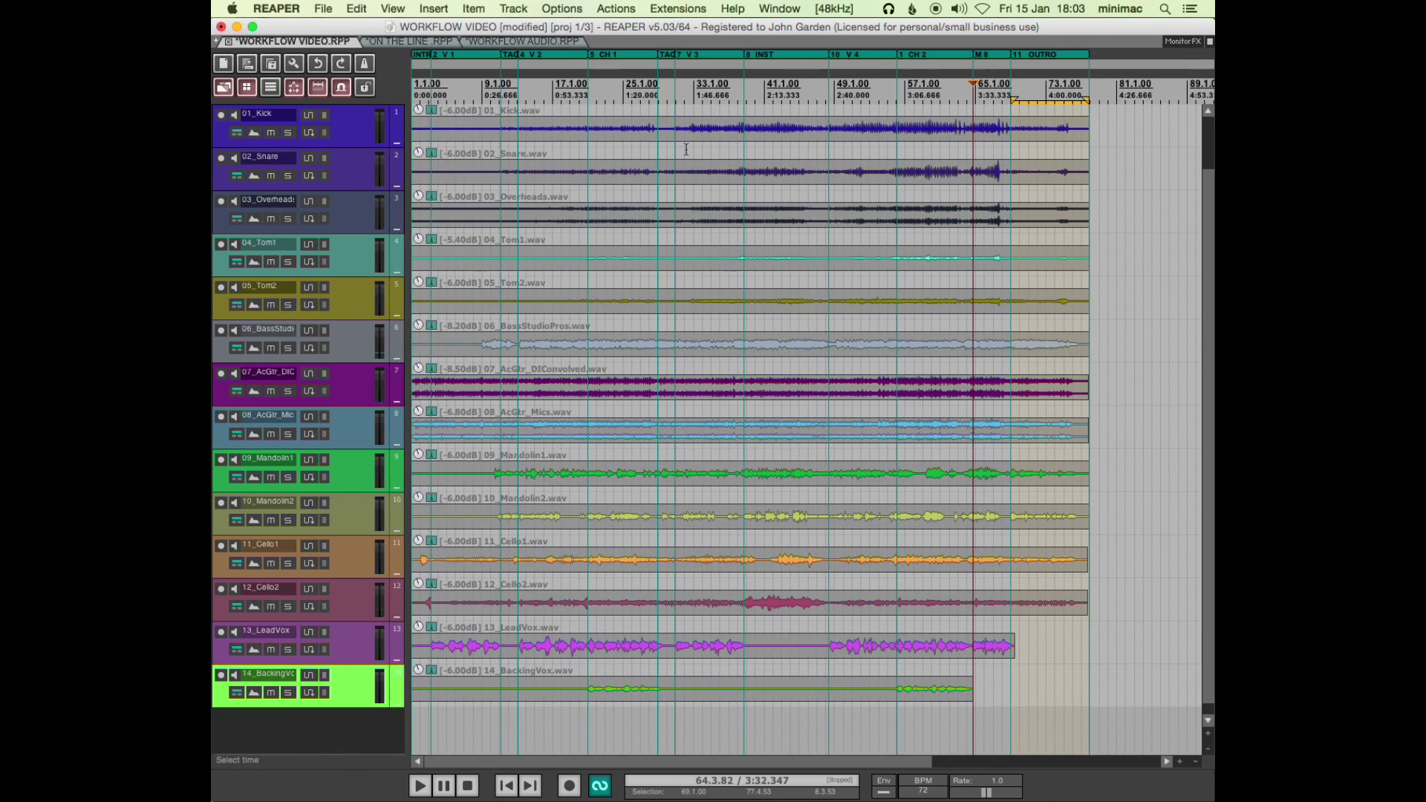
key("shift+slash")
left_click(533, 113)
key("super+Page_Down")
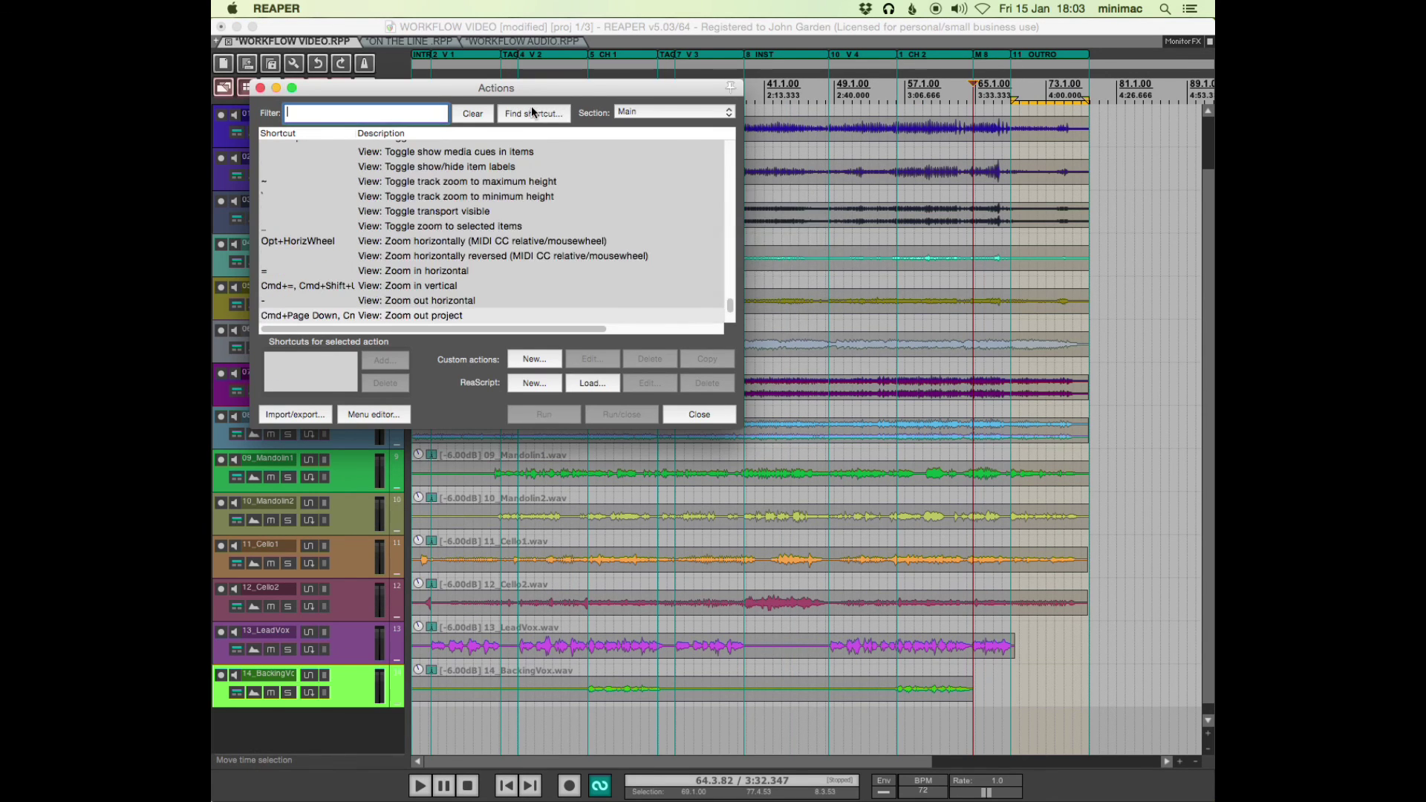
left_click(407, 317)
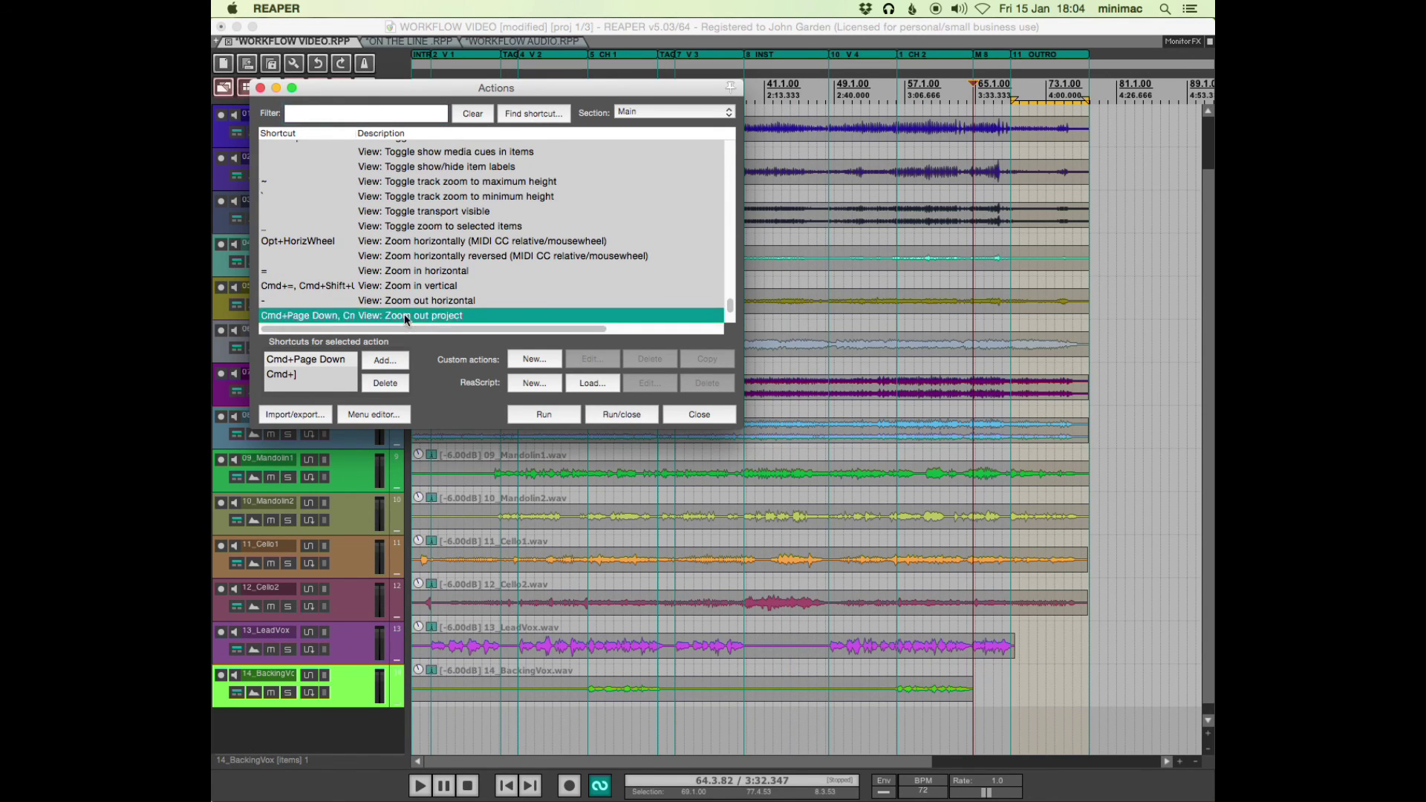
left_click(690, 414)
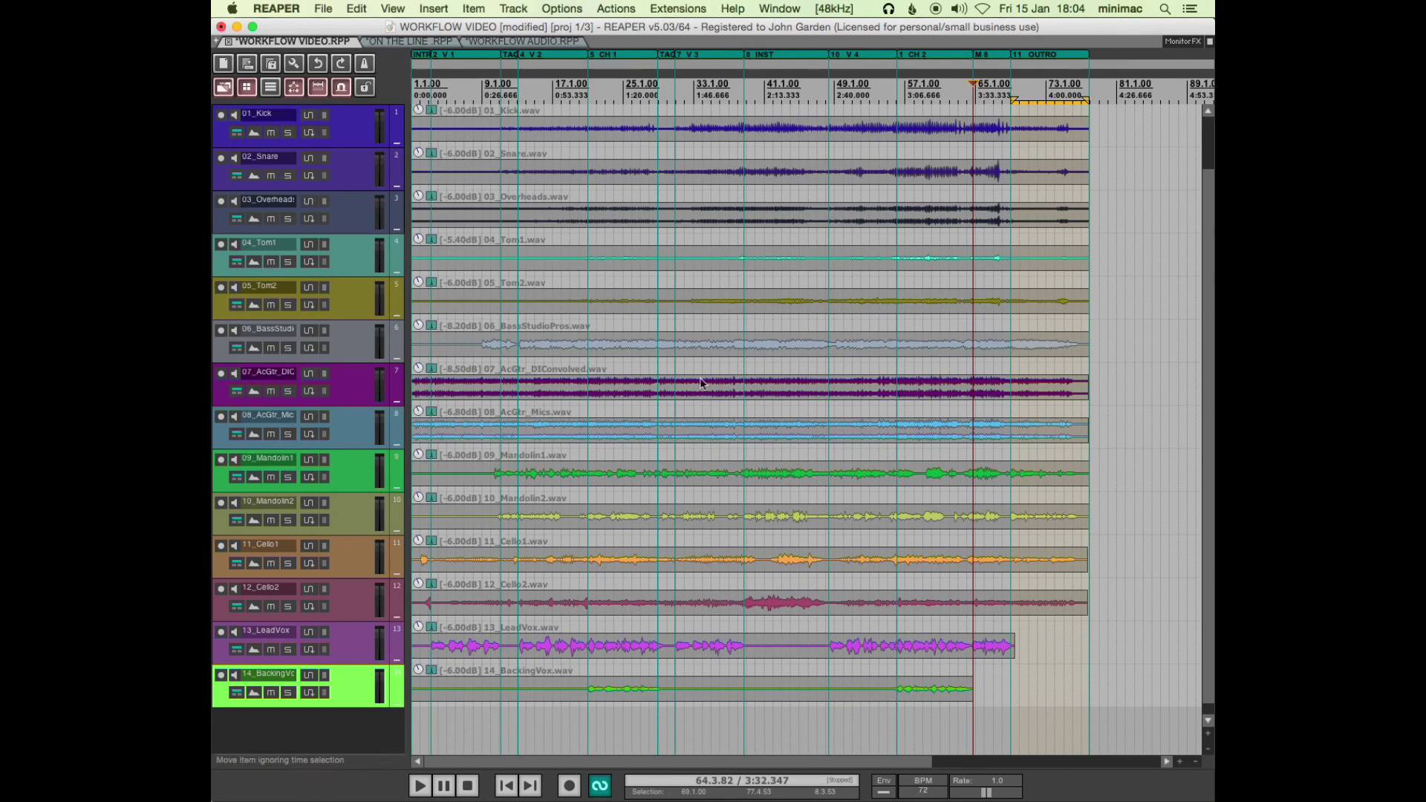
- Zoom out to show the whole project with all named regions across the timeline
left_click(712, 280)
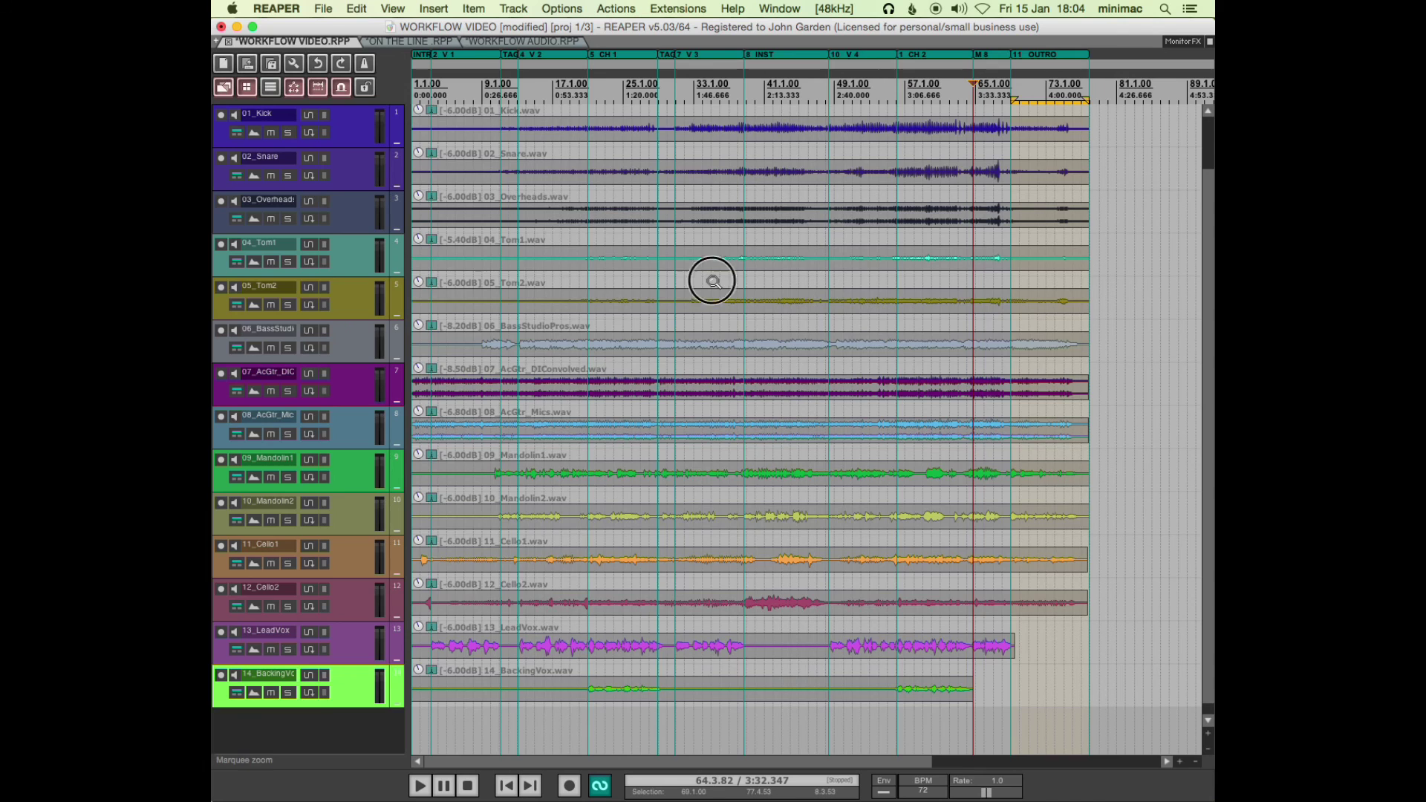
key("ctrl+Page_Down")
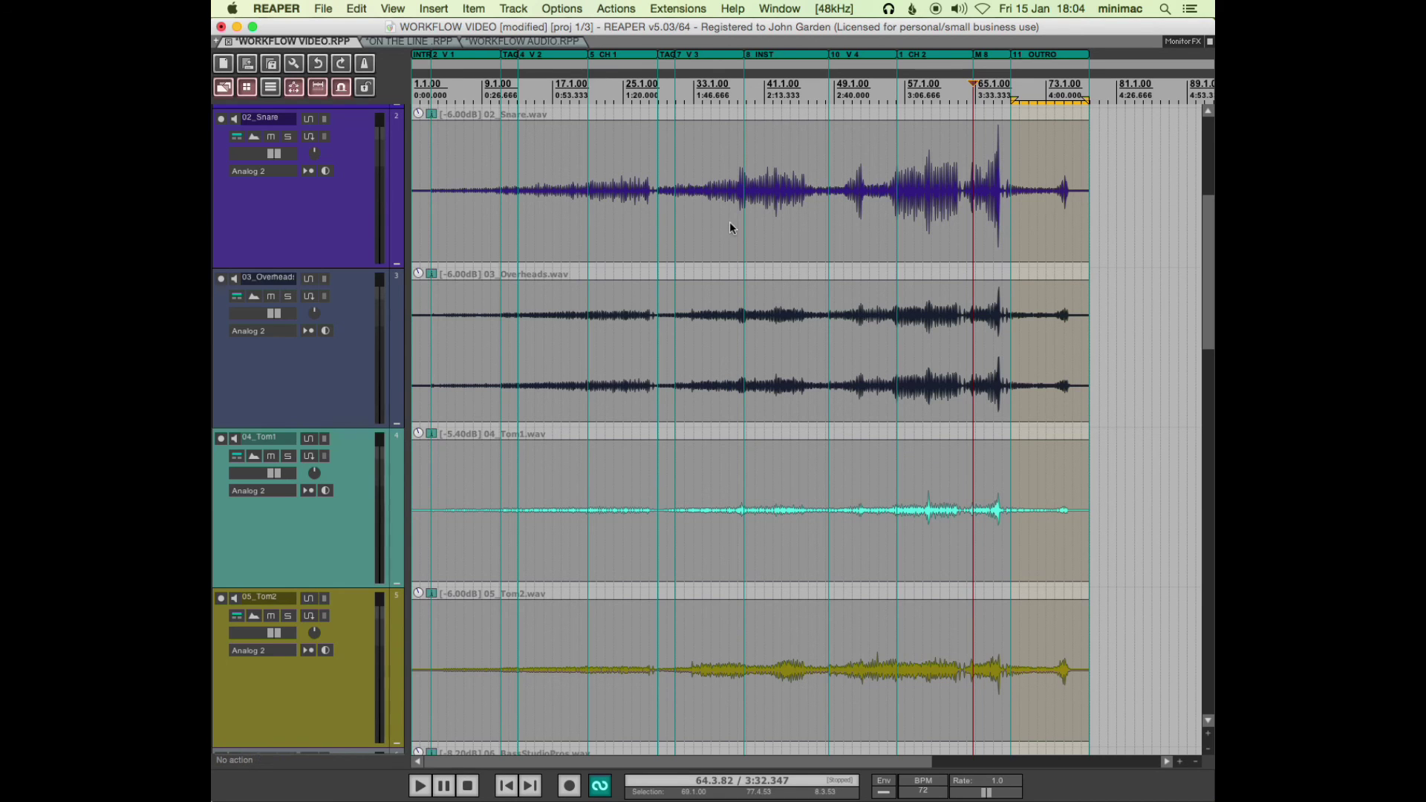
double_click(867, 429)
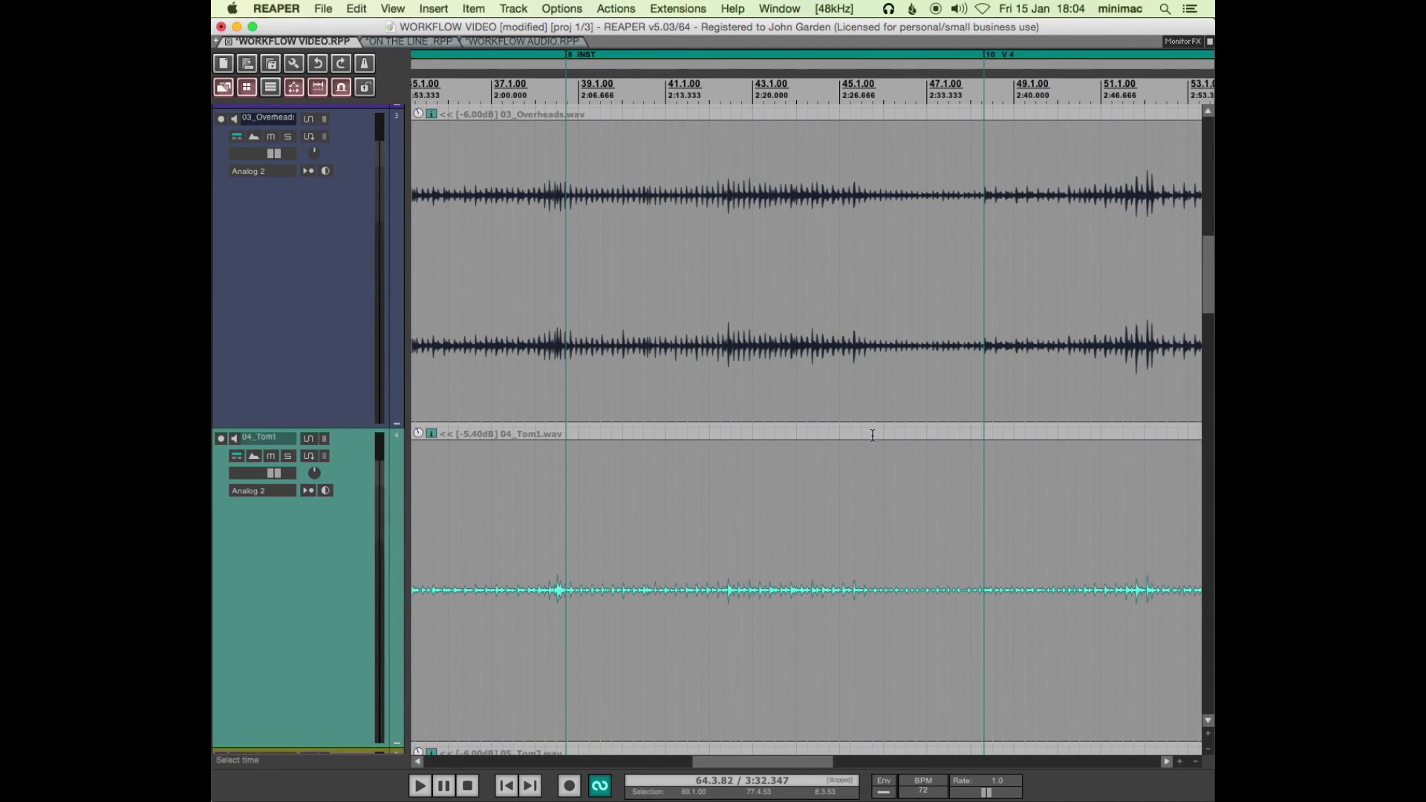
double_click(873, 435)
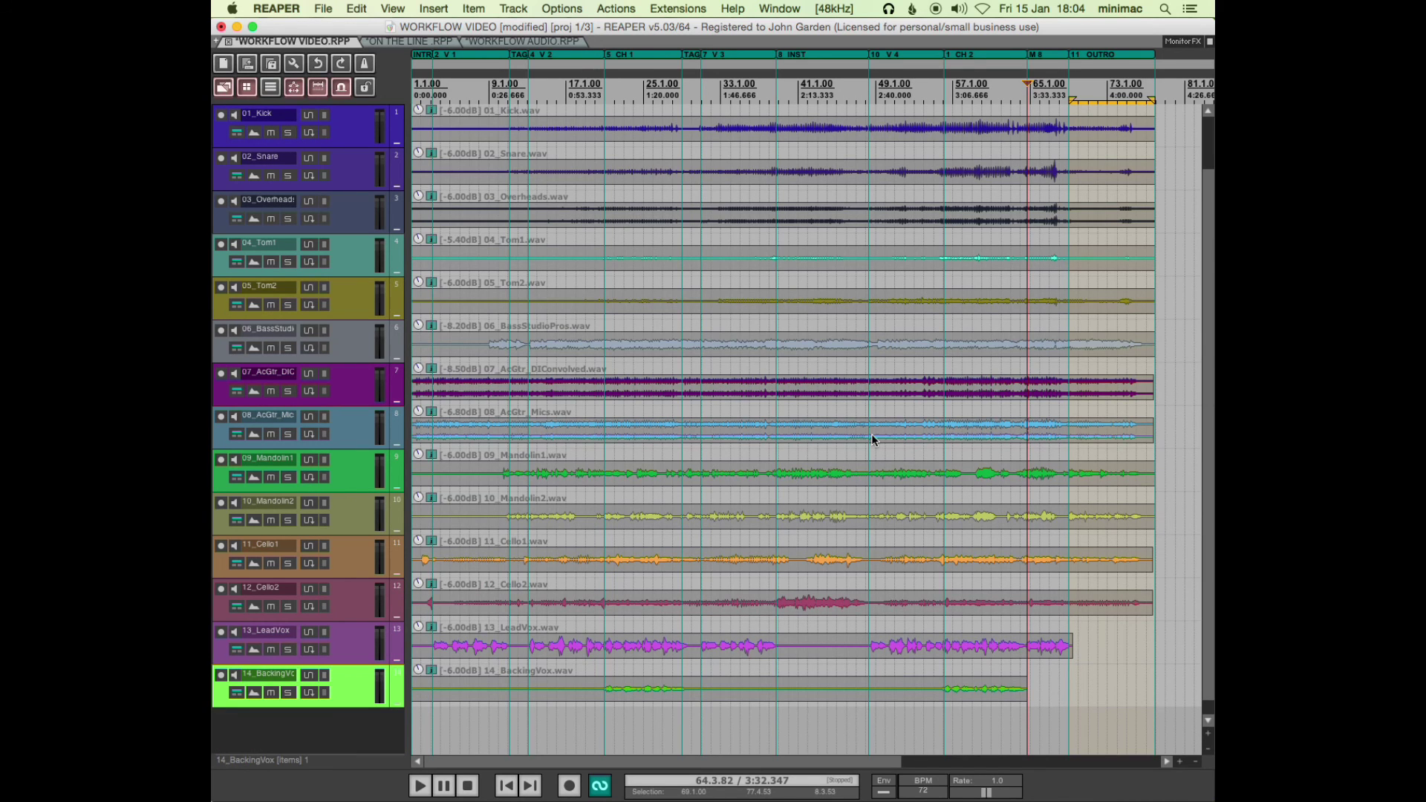